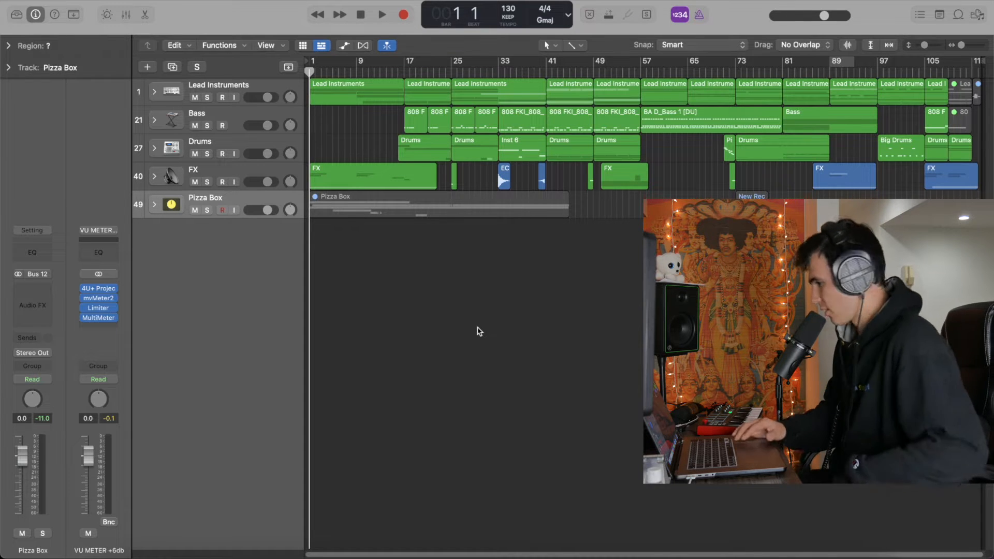
Expand the Lead Instruments stack, then solo the Tenet Pluck 01 HIGH track and play it from bar 9
{"action": "left_click", "coordinate": [154, 92]}
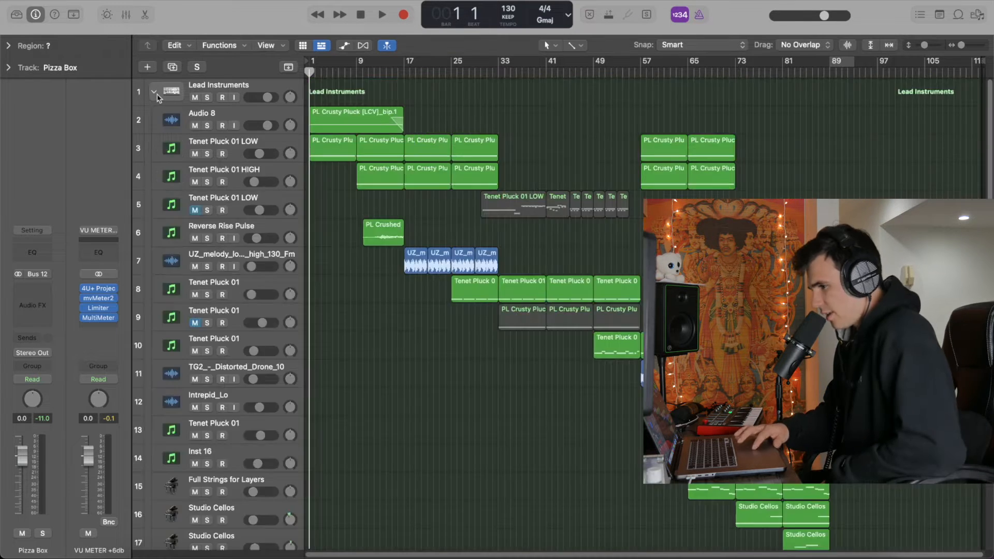
{"action": "left_click", "coordinate": [231, 147]}
{"action": "left_click", "coordinate": [239, 176]}
{"action": "left_click", "coordinate": [207, 182]}
{"action": "key", "text": "space"}
{"action": "key", "text": "space"}
{"action": "left_click", "coordinate": [357, 72]}
{"action": "key", "text": "space"}
{"action": "key", "text": "XF86AudioRaiseVolume"}
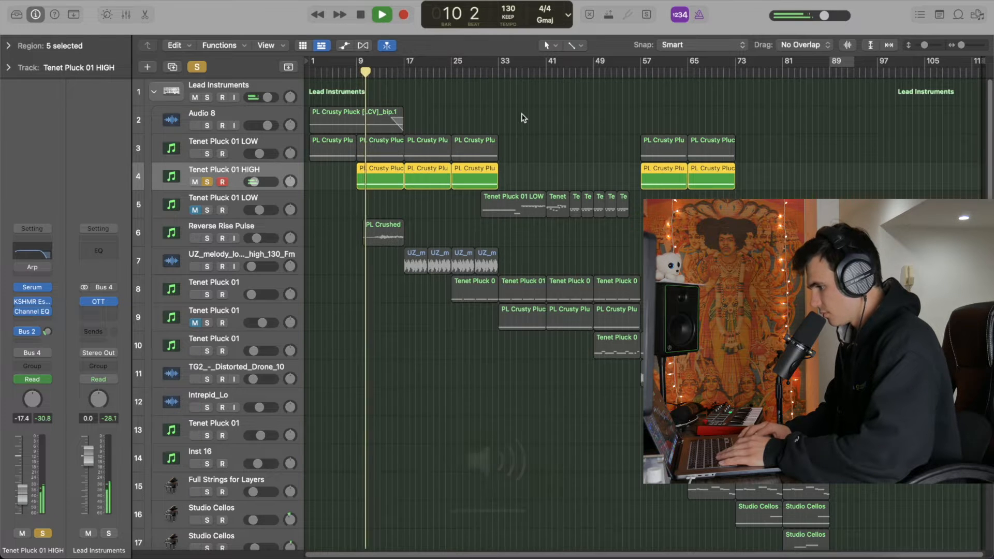
Open the Serum instrument on the Tenet Pluck 01 HIGH track and stop playback
{"action": "key", "text": "super+Right"}
{"action": "key", "text": "super+Right"}
{"action": "left_click", "coordinate": [31, 287]}
{"action": "left_click_drag", "start_coordinate": [645, 153], "coordinate": [702, 57]}
{"action": "key", "text": "space"}
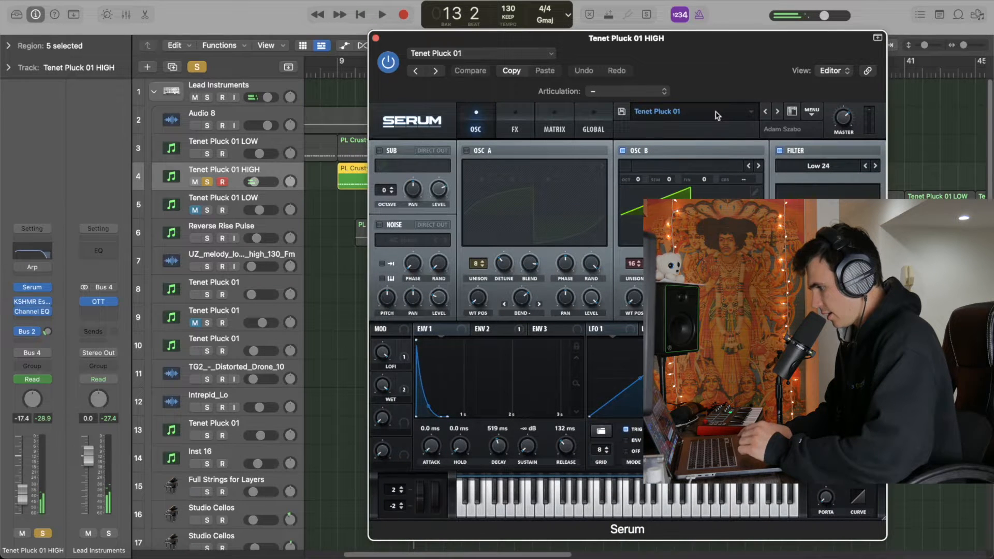
Look through the LD presets in Serum's preset list and close the plug-in window
{"action": "left_click", "coordinate": [724, 112]}
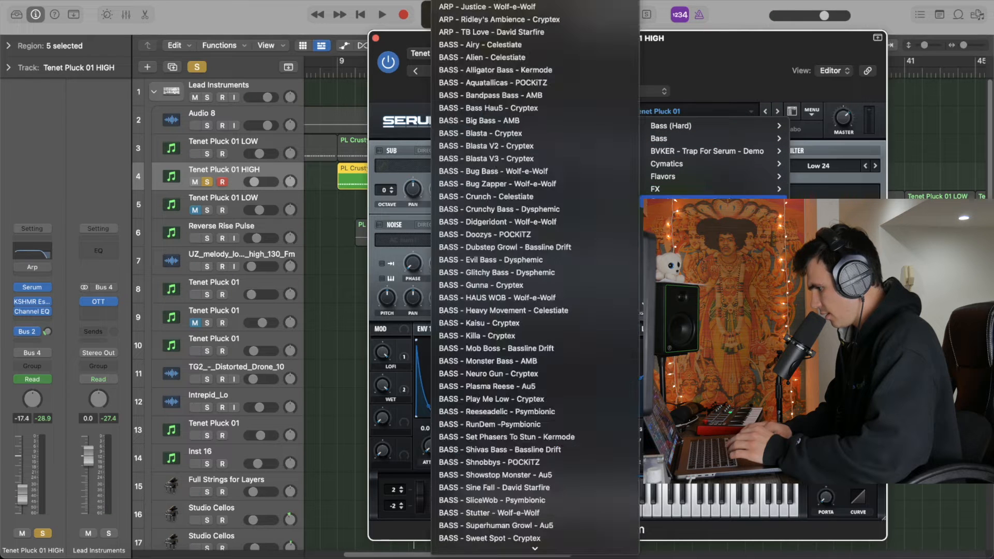
{"action": "mouse_move", "coordinate": [710, 214]}
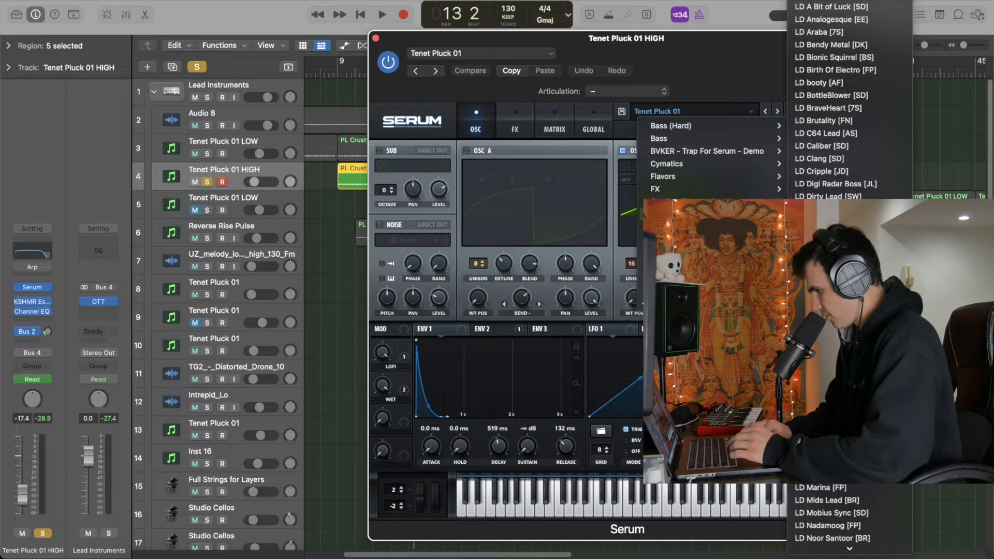
{"action": "scroll", "coordinate": [849, 279], "scroll_direction": "down", "scroll_amount": 15}
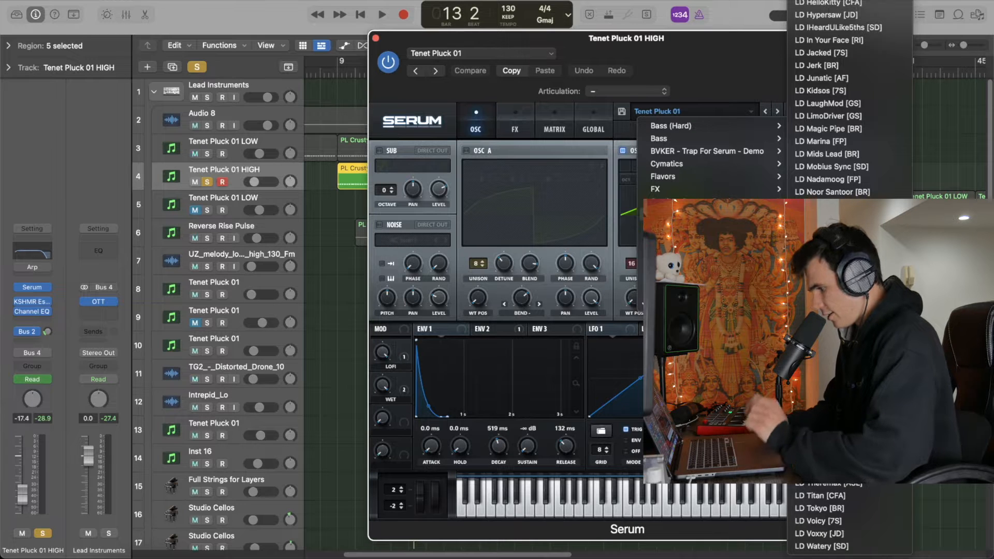
{"action": "left_click", "coordinate": [718, 59]}
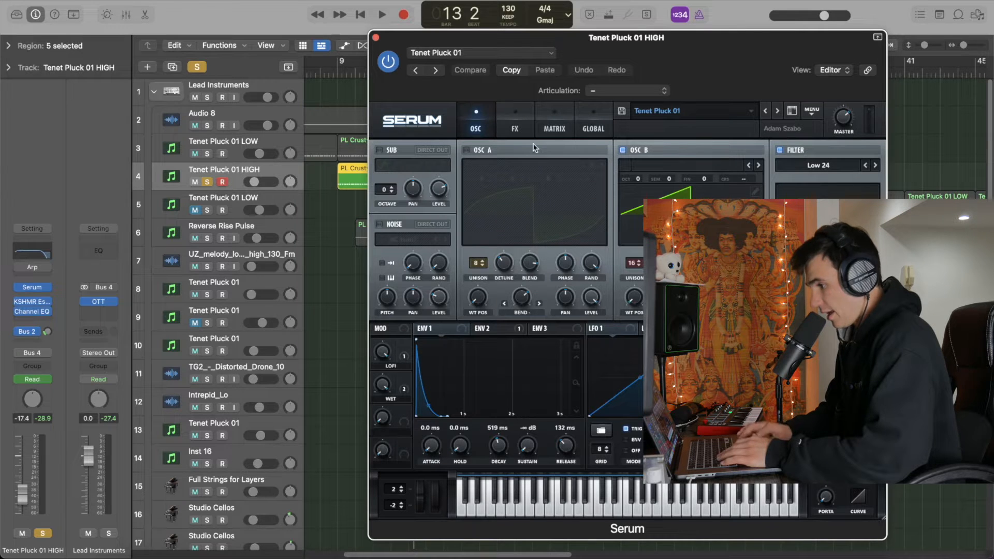
{"action": "left_click", "coordinate": [375, 37]}
Show track automation including the Fil Cutoff lane of Tenet Pluck 01 HIGH, and play its pitch and cutoff curves from bar 9
{"action": "left_click", "coordinate": [345, 45]}
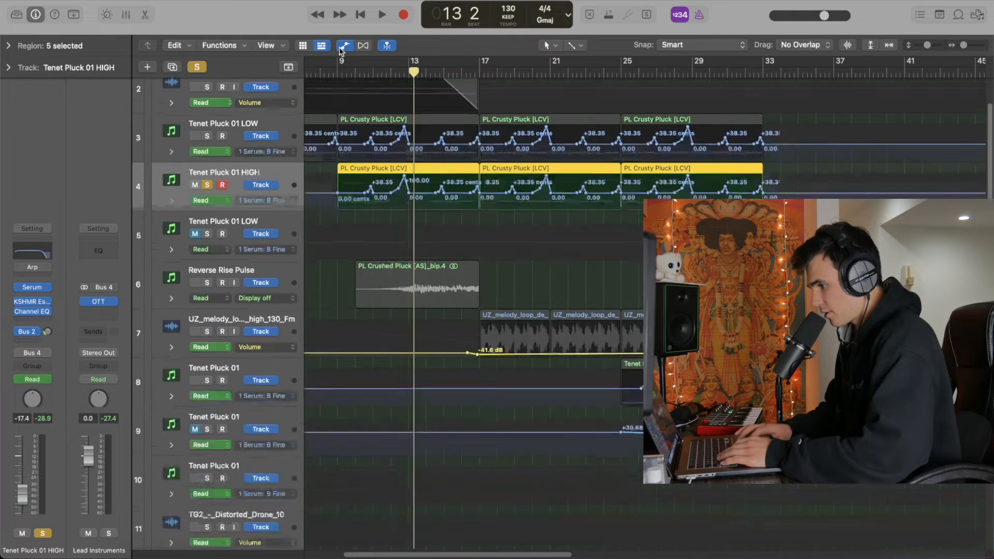
{"action": "left_click", "coordinate": [172, 203]}
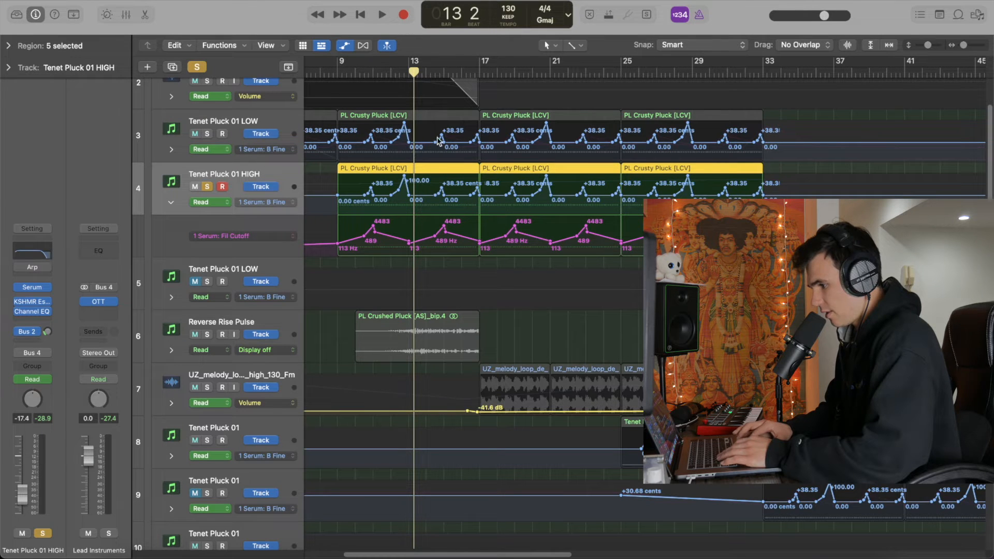
{"action": "left_click", "coordinate": [338, 72]}
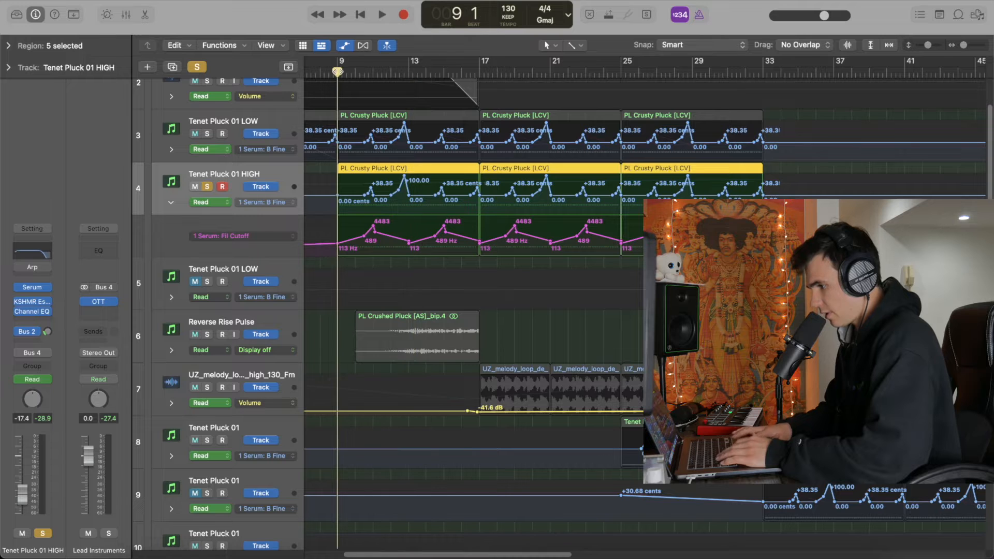
{"action": "key", "text": "super+Right"}
{"action": "key", "text": "super+Right"}
{"action": "key", "text": "space"}
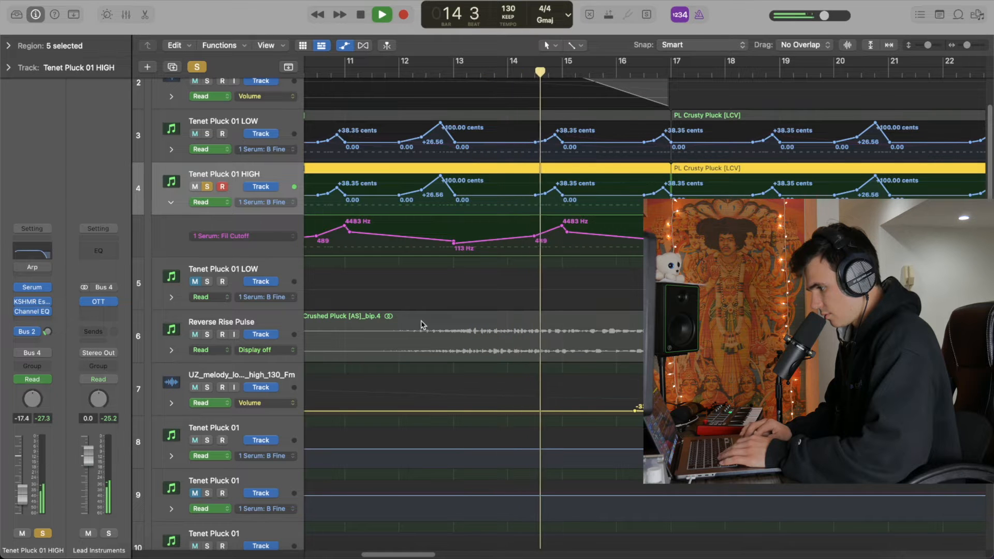
{"action": "scroll", "coordinate": [572, 270], "scroll_direction": "down", "scroll_amount": 5}
{"action": "scroll", "coordinate": [572, 265], "scroll_direction": "down", "scroll_amount": 6}
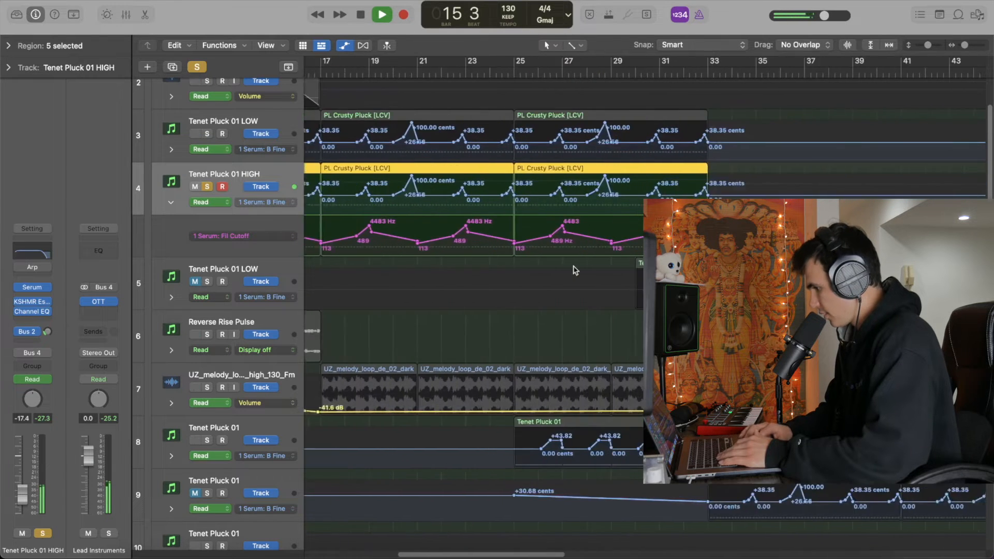
{"action": "key", "text": "space"}
Clear the active solo and hide the track automation
{"action": "left_click", "coordinate": [197, 67]}
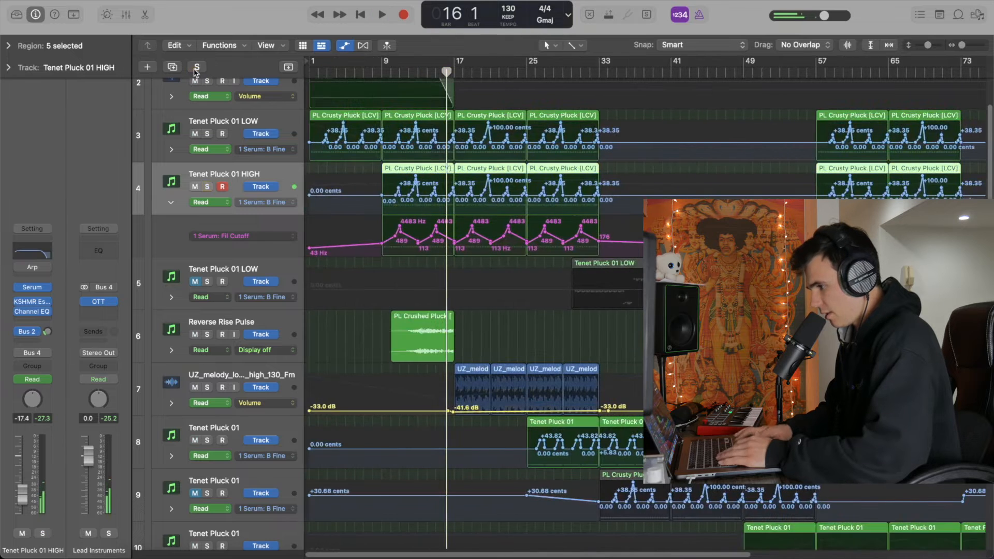
{"action": "scroll", "coordinate": [352, 92], "scroll_direction": "up", "scroll_amount": 2}
{"action": "left_click", "coordinate": [342, 46]}
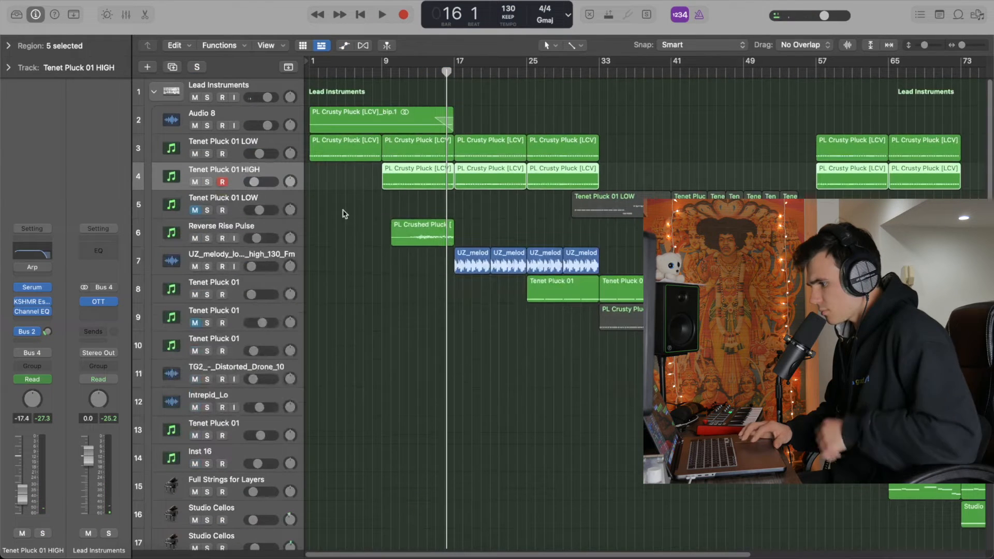
Solo the Tenet Pluck 01 HIGH track again and audition it from bar 9
{"action": "left_click", "coordinate": [380, 69]}
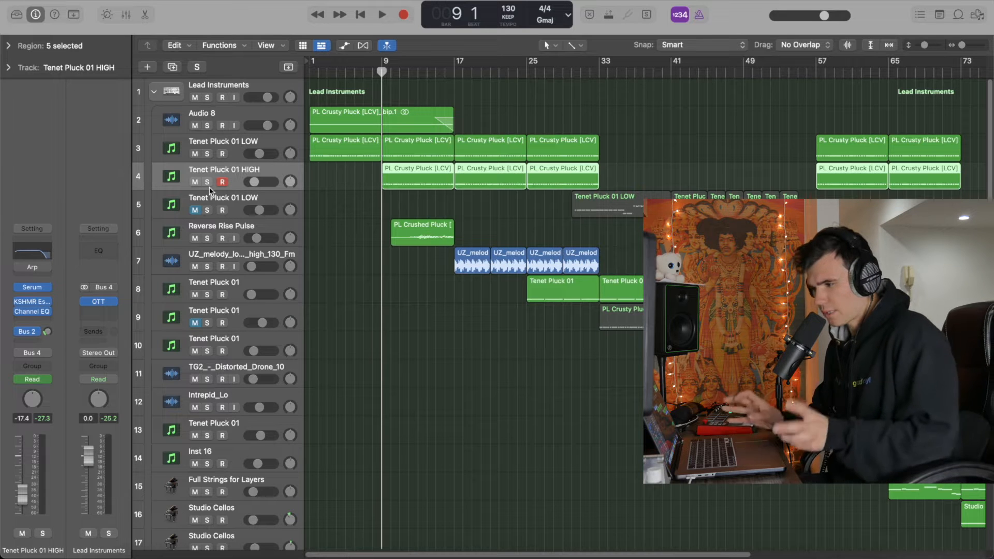
{"action": "key", "text": "XF86MonBrightnessUp"}
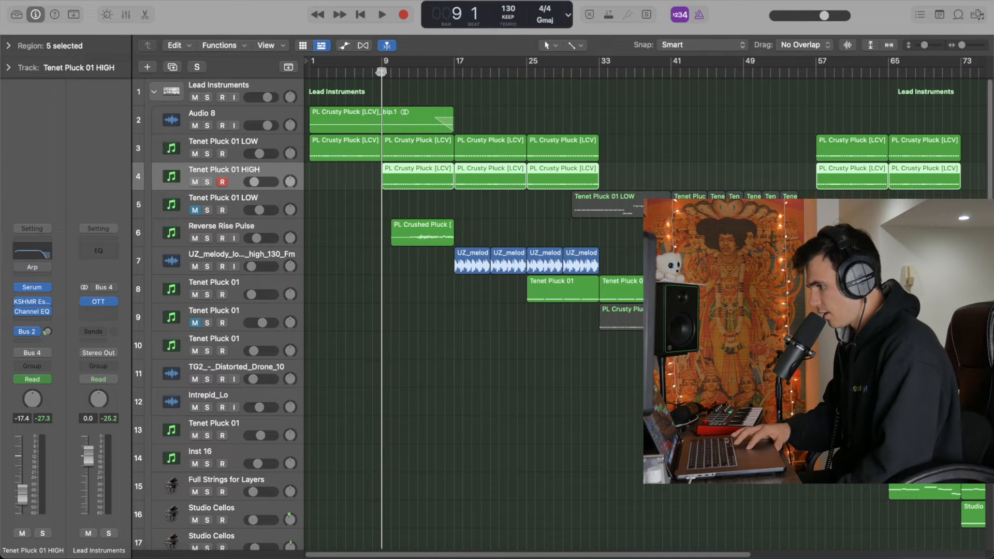
{"action": "left_click", "coordinate": [207, 182]}
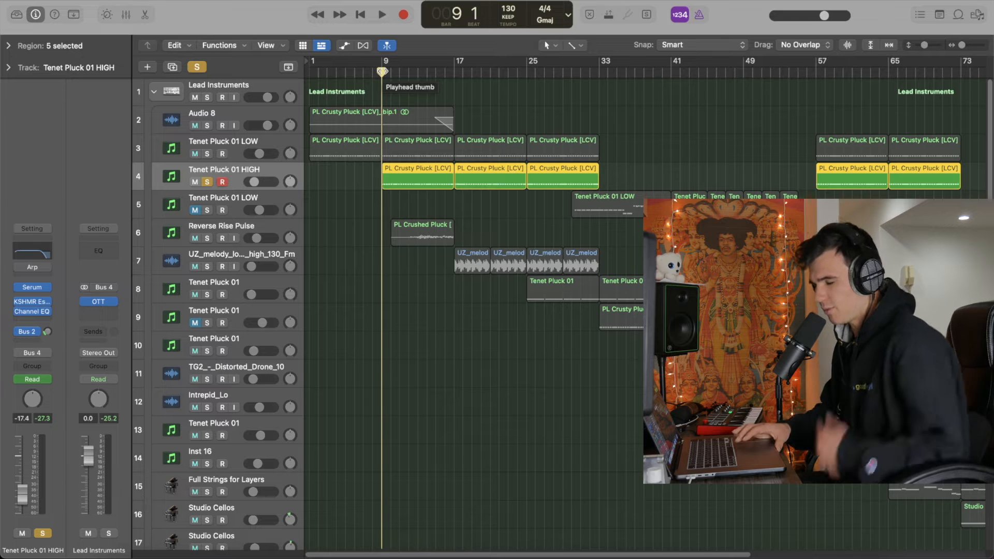
{"action": "key", "text": "space"}
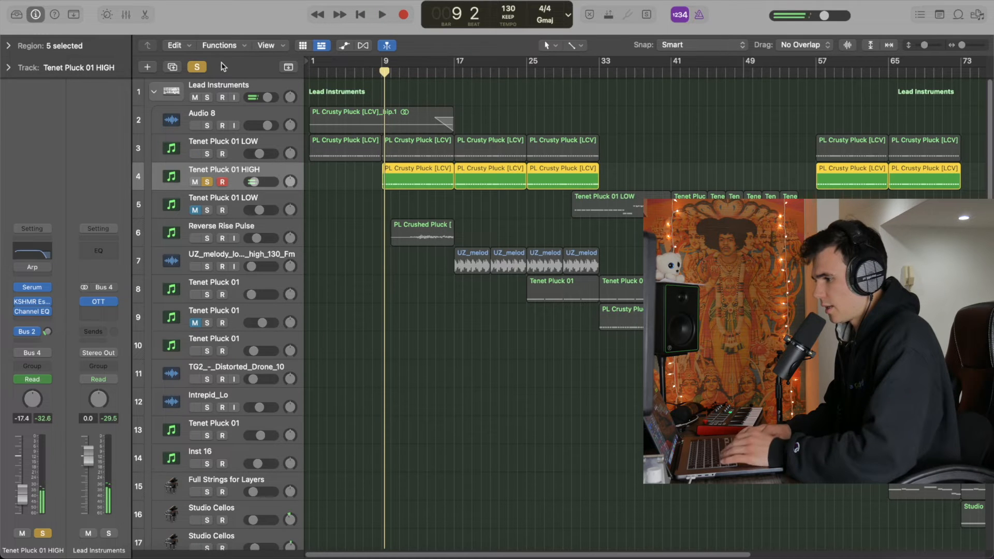
Audition the Tenet Pluck 01 LOW track soloed in place of HIGH, and return the playhead to the project start
{"action": "left_click", "coordinate": [206, 154]}
{"action": "left_click", "coordinate": [206, 182]}
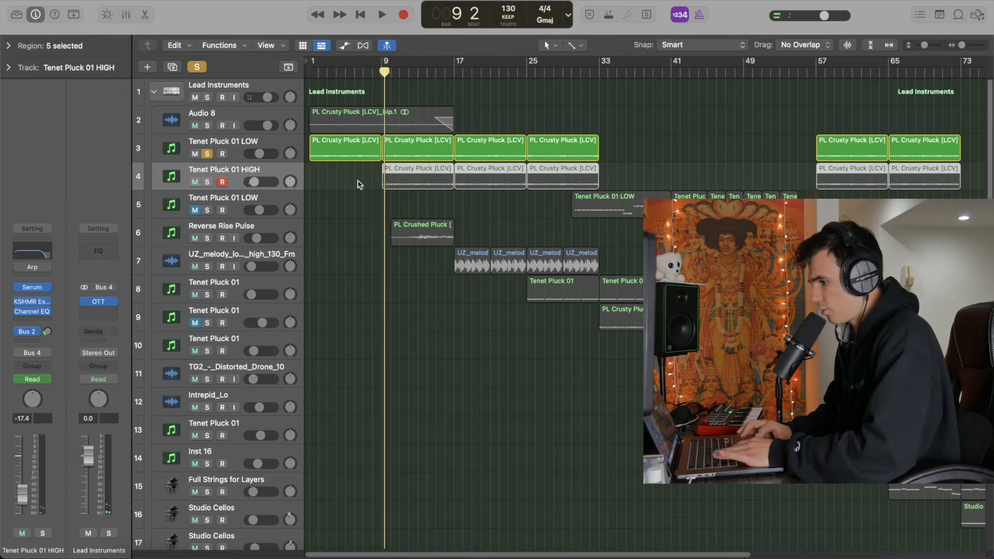
{"action": "key", "text": "space"}
{"action": "key", "text": "XF86AudioLowerVolume"}
{"action": "key", "text": "space"}
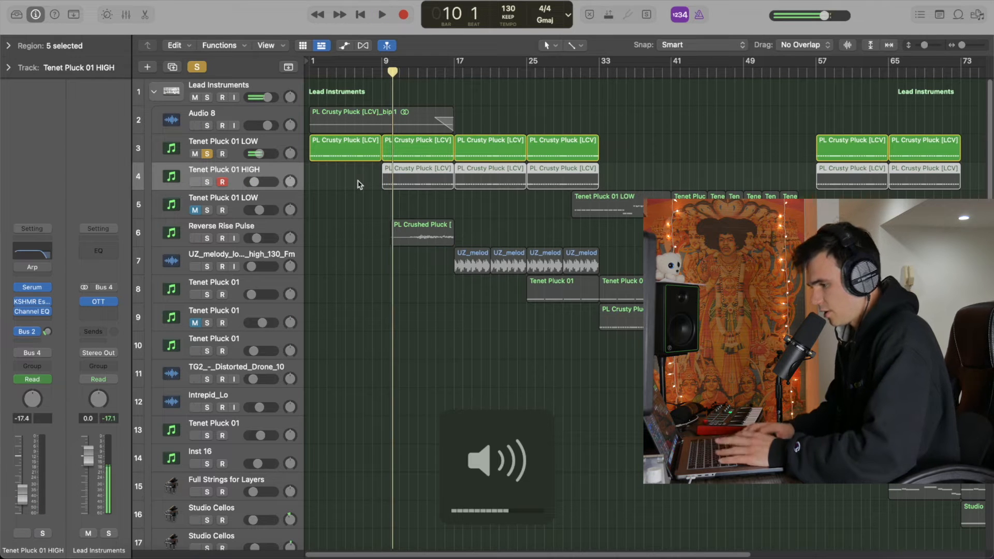
{"action": "key", "text": "comma"}
{"action": "key", "text": "Return"}
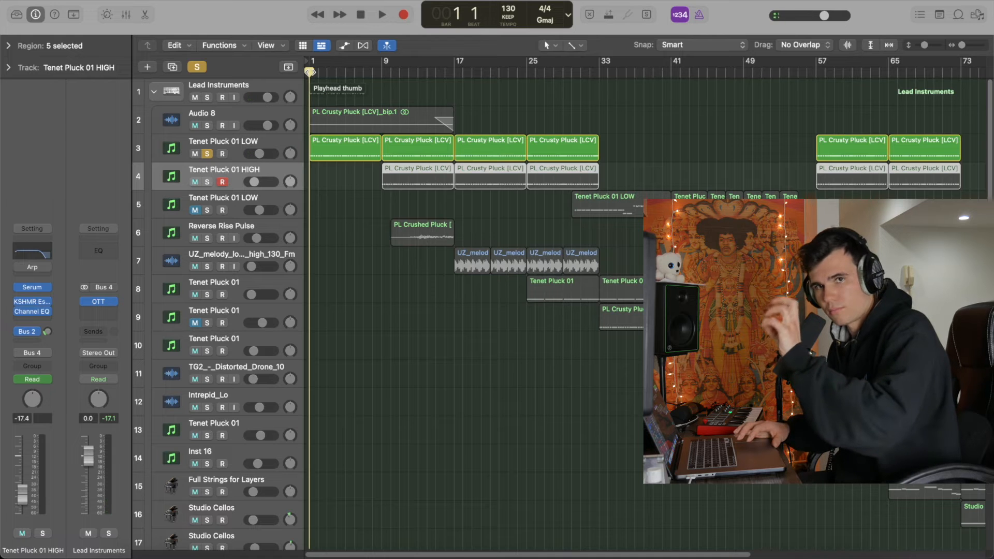
Clear the current solo, solo the Audio 8 track and play it from the project start
{"action": "left_click", "coordinate": [197, 67]}
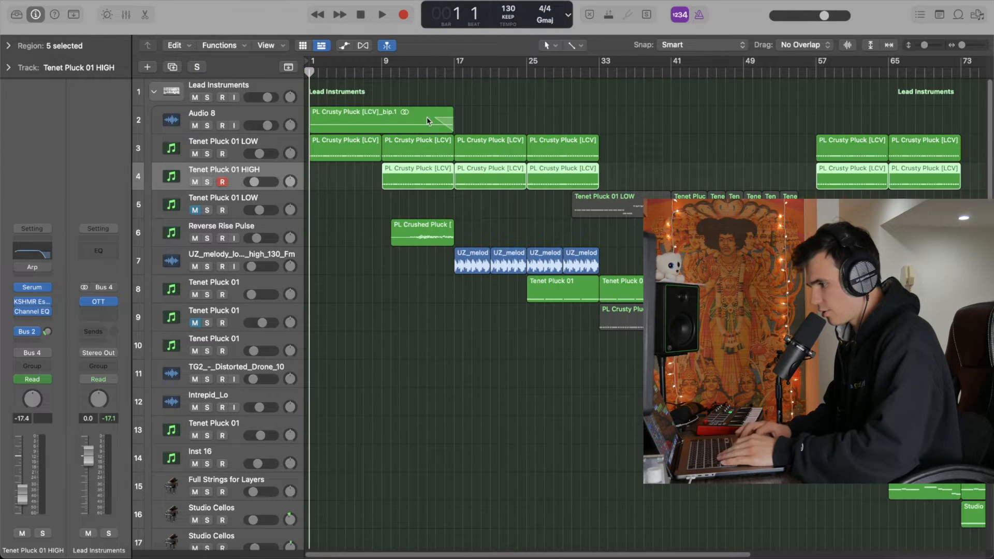
{"action": "left_click", "coordinate": [207, 126]}
{"action": "key", "text": "space"}
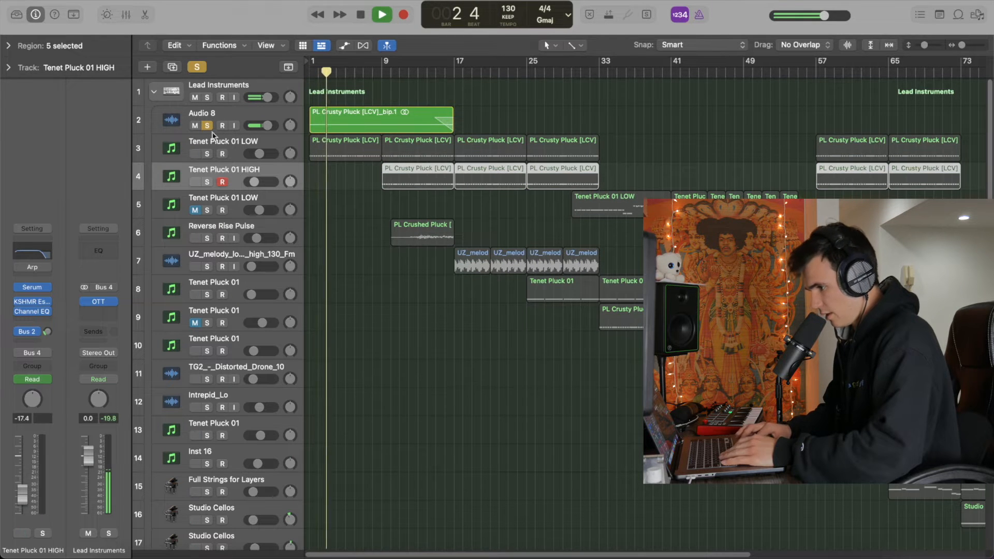
{"action": "left_click", "coordinate": [244, 116]}
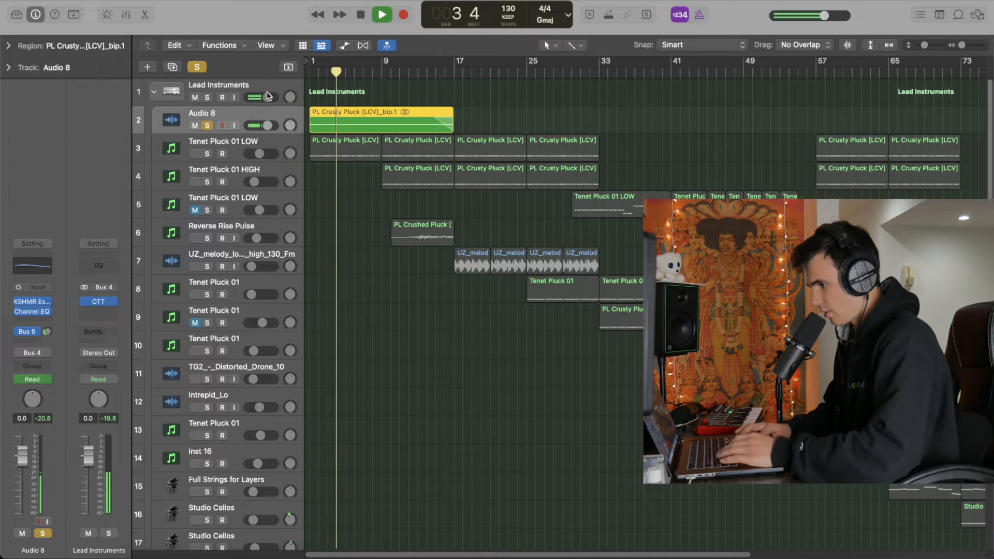
Examine the High Cut Frequency automation lane of the Audio 8 track and hide the automation again
{"action": "key", "text": "a"}
{"action": "left_click", "coordinate": [170, 147]}
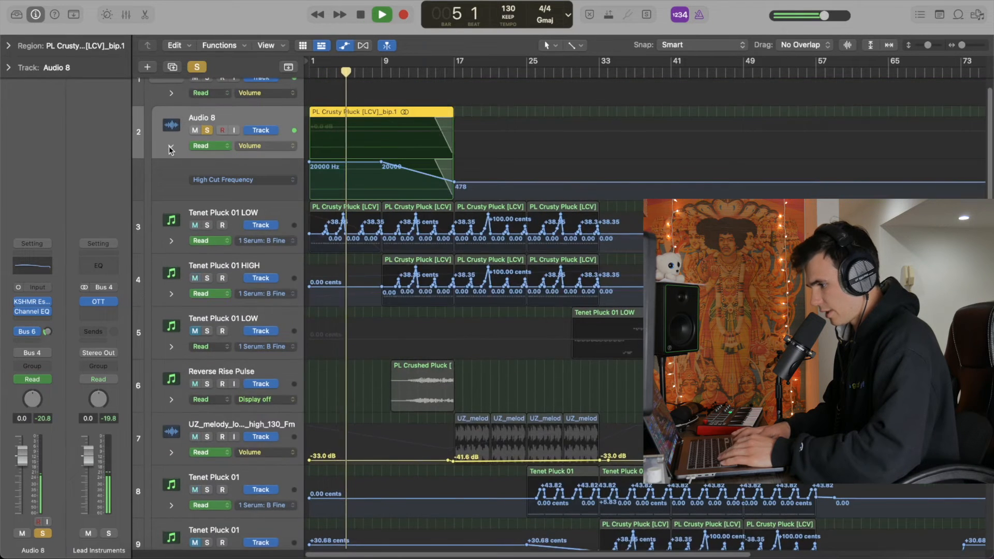
{"action": "left_click", "coordinate": [170, 147]}
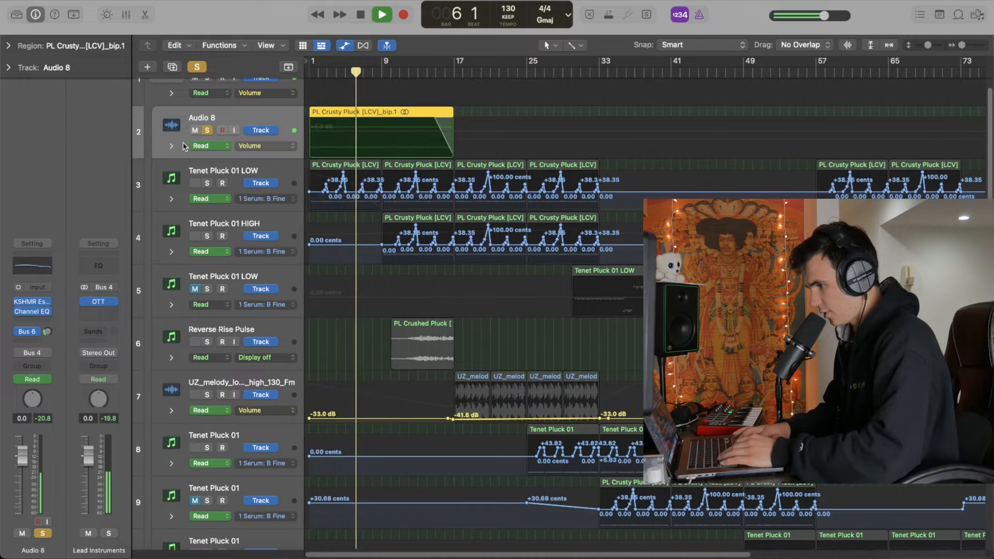
{"action": "key", "text": "a"}
Unsolo Audio 8 to hear all tracks together, then stop playback at the expanded FX stack
{"action": "key", "text": "s"}
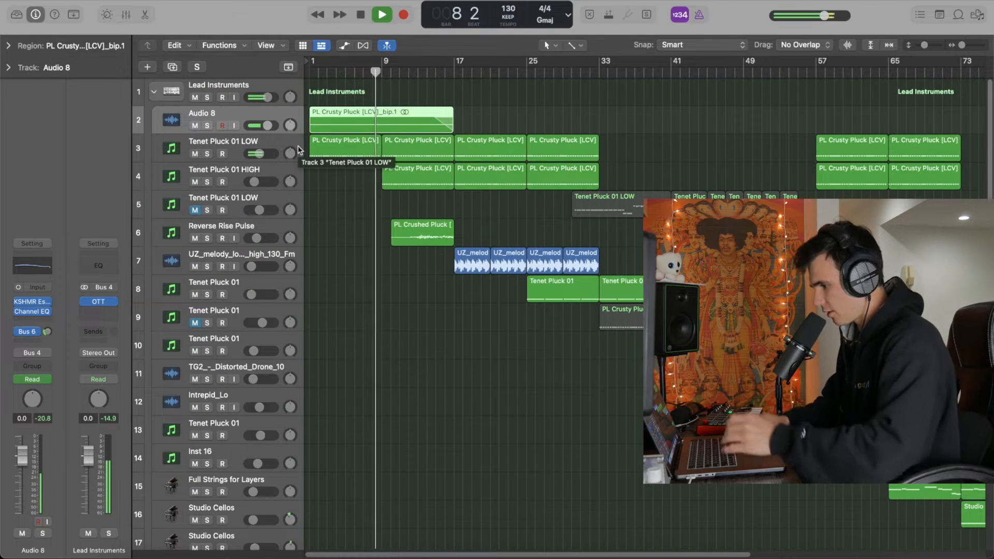
{"action": "left_click", "coordinate": [535, 348]}
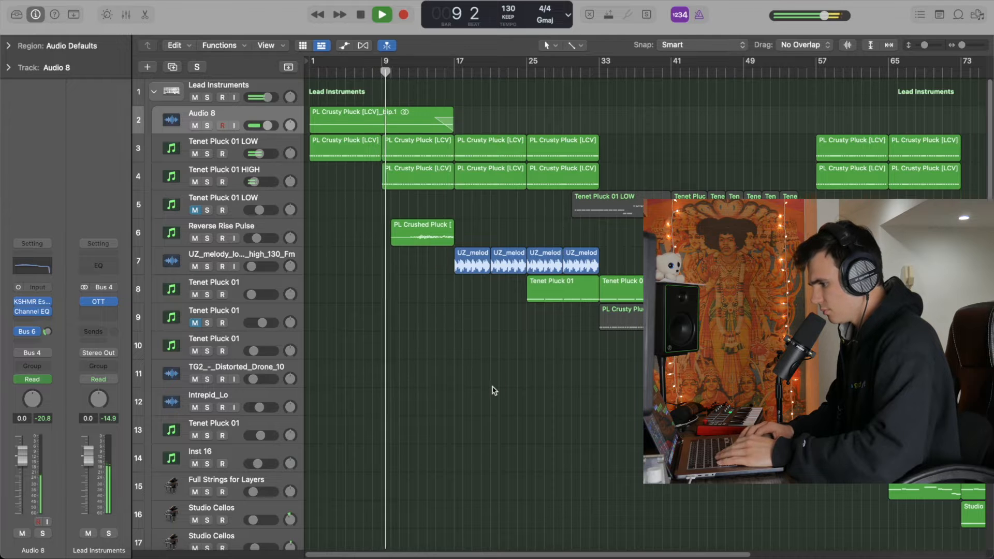
{"action": "scroll", "coordinate": [494, 391], "scroll_direction": "down", "scroll_amount": 10}
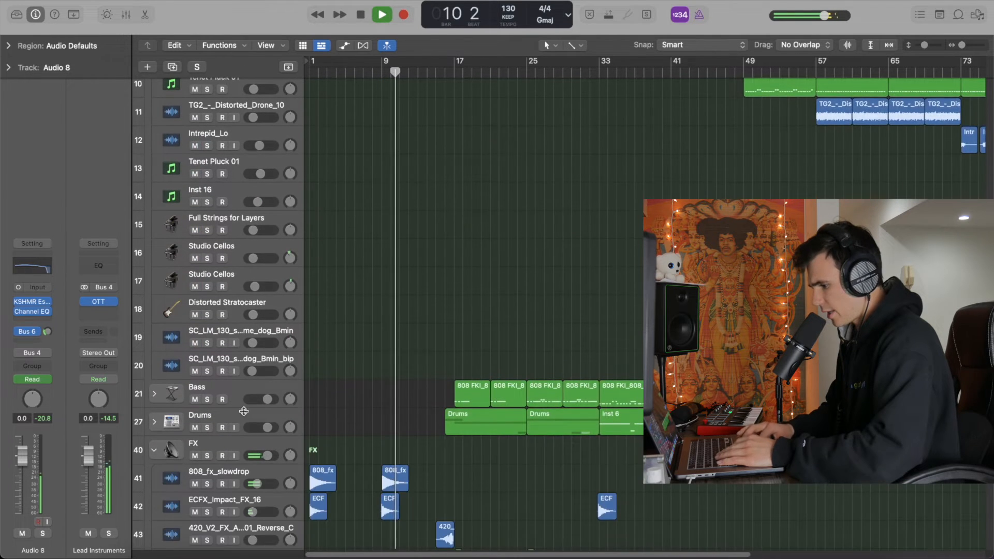
{"action": "key", "text": "space"}
{"action": "scroll", "coordinate": [383, 409], "scroll_direction": "down", "scroll_amount": 8}
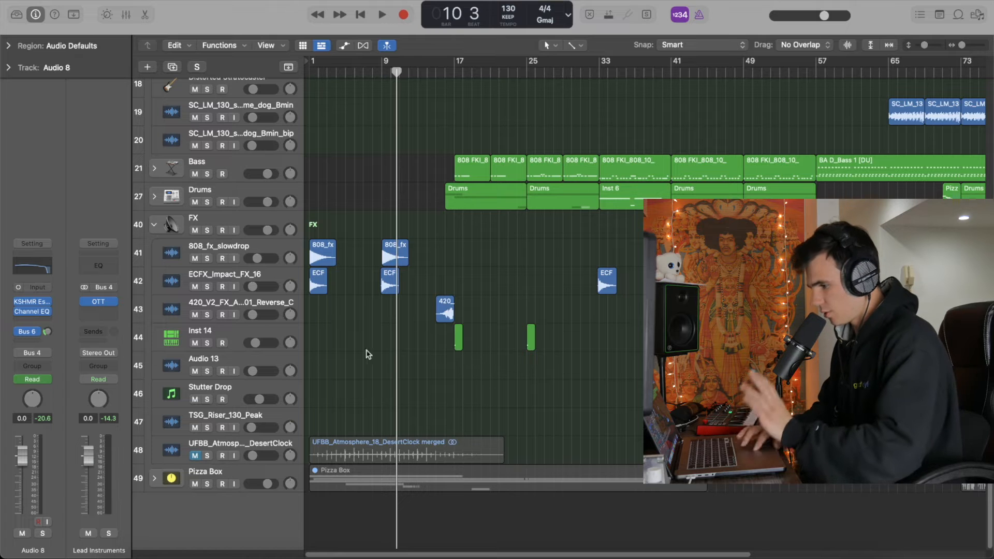
Solo the 808_fx_slowdrop and ECFX_Impact_FX_16 tracks and return the playhead to the project start
{"action": "scroll", "coordinate": [362, 356], "scroll_direction": "up", "scroll_amount": 2}
{"action": "left_click", "coordinate": [241, 278]}
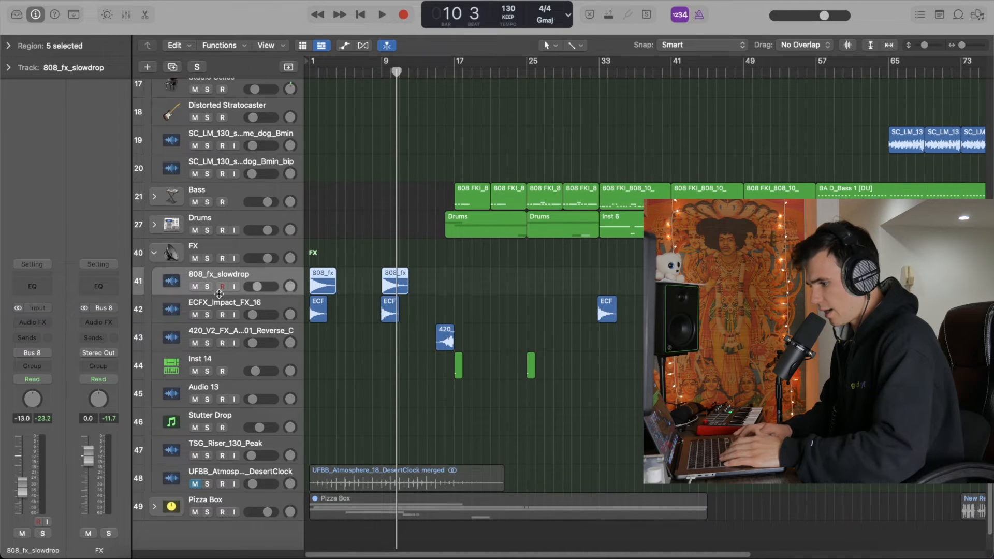
{"action": "left_click_drag", "start_coordinate": [207, 288], "coordinate": [207, 315]}
{"action": "key", "text": "Return"}
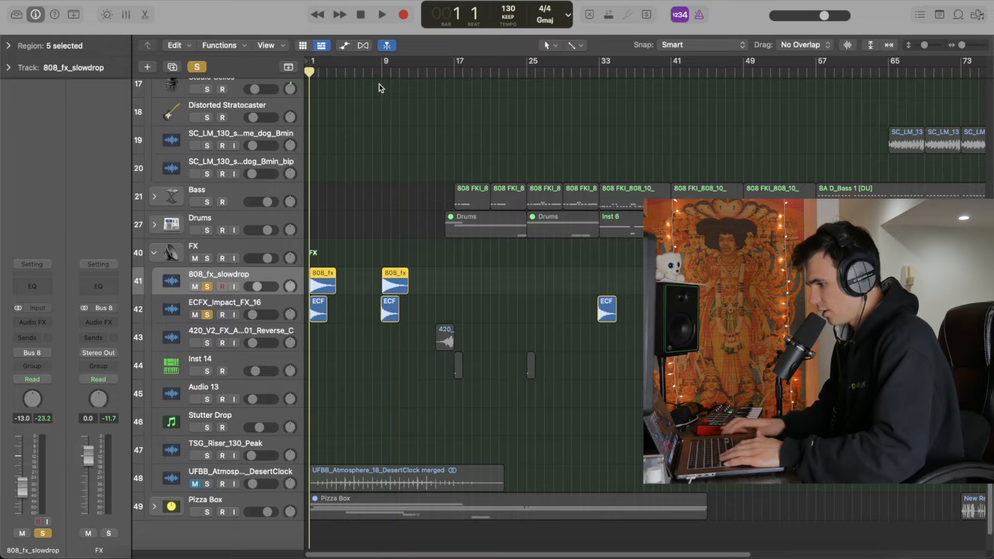
{"action": "key", "text": "super+Right"}
{"action": "key", "text": "super+Right"}
{"action": "key", "text": "super+Right"}
{"action": "key", "text": "super+Right"}
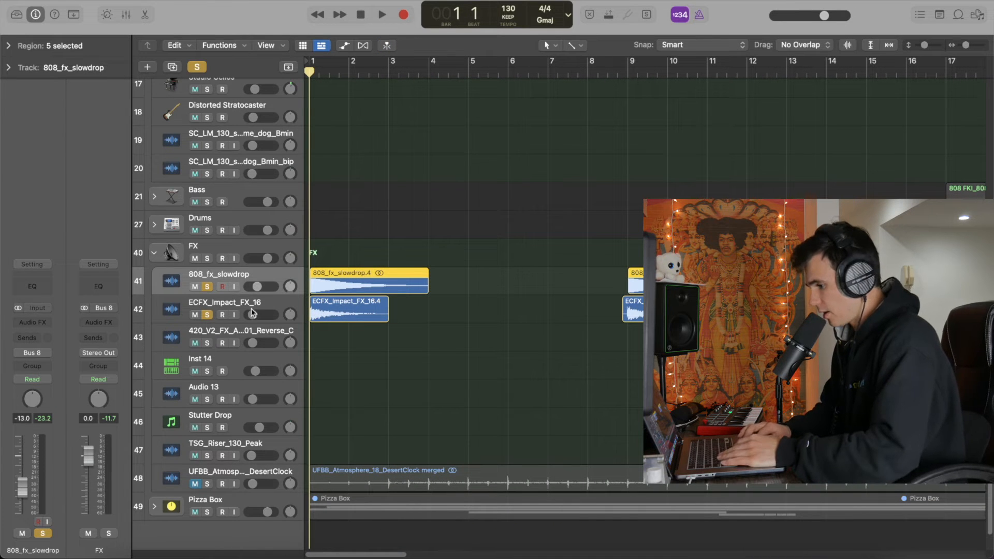
Unsolo ECFX_Impact_FX_16 to audition 808_fx_slowdrop alone from bar 1, then unsolo it and stop playback
{"action": "left_click", "coordinate": [207, 315]}
{"action": "key", "text": "space"}
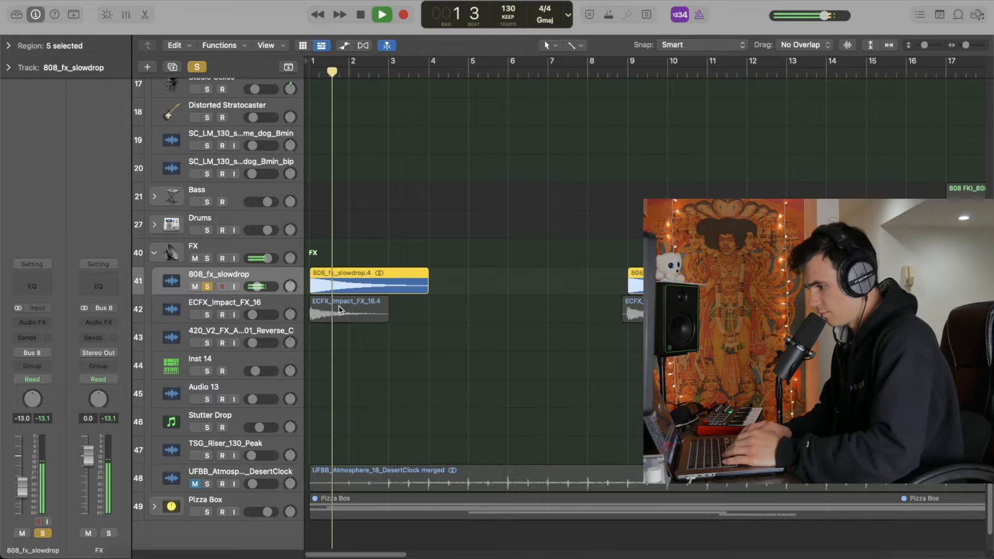
{"action": "left_click", "coordinate": [207, 286]}
{"action": "key", "text": "space"}
Solo the ECFX_Impact_FX_16 track and play it from the project start
{"action": "left_click", "coordinate": [207, 315]}
{"action": "key", "text": "Return"}
{"action": "key", "text": "space"}
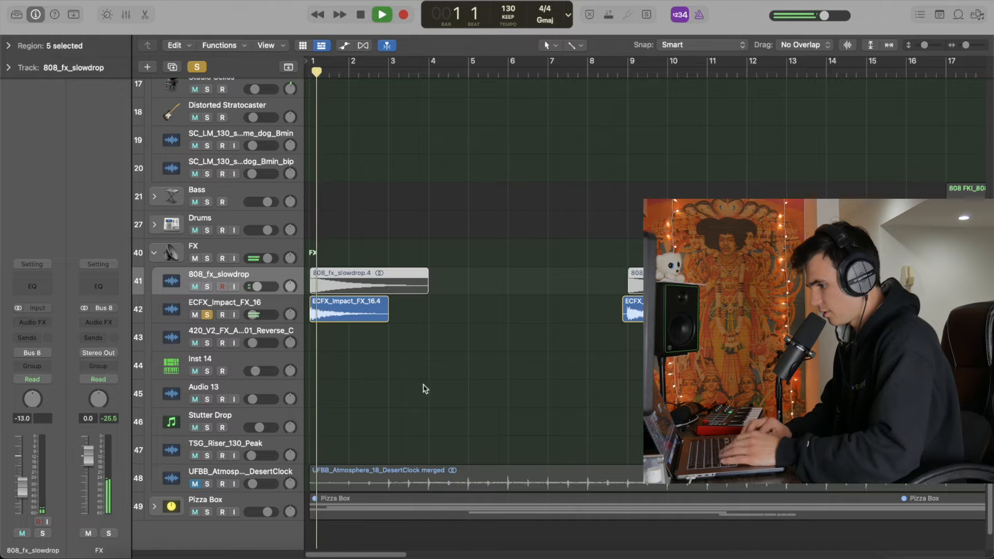
Unsolo ECFX_Impact_FX_16, play the full arrangement from bar 1 with the lead tracks in view, then stop playback
{"action": "key", "text": "space"}
{"action": "left_click", "coordinate": [207, 314]}
{"action": "key", "text": "Return"}
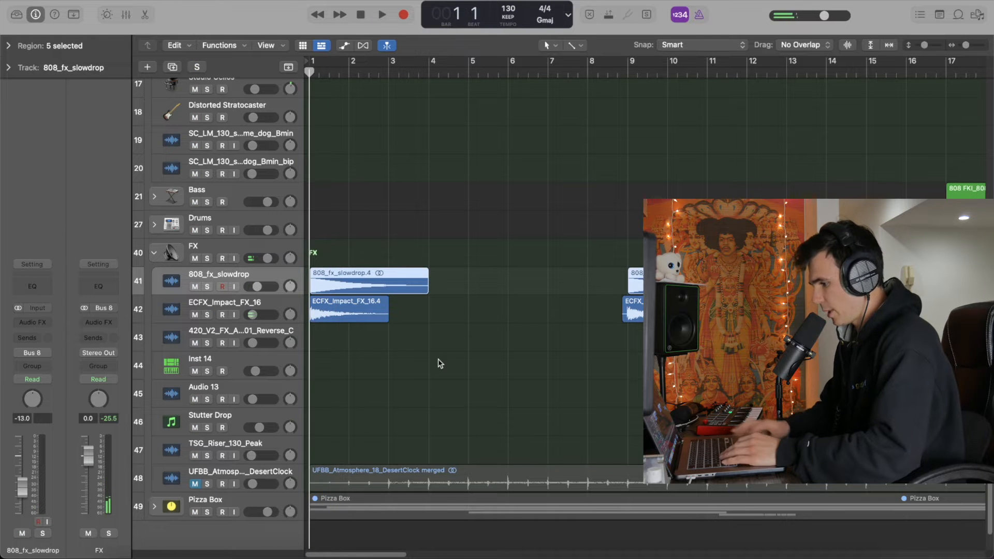
{"action": "left_click", "coordinate": [438, 359]}
{"action": "key", "text": "space"}
{"action": "scroll", "coordinate": [471, 342], "scroll_direction": "up", "scroll_amount": 10}
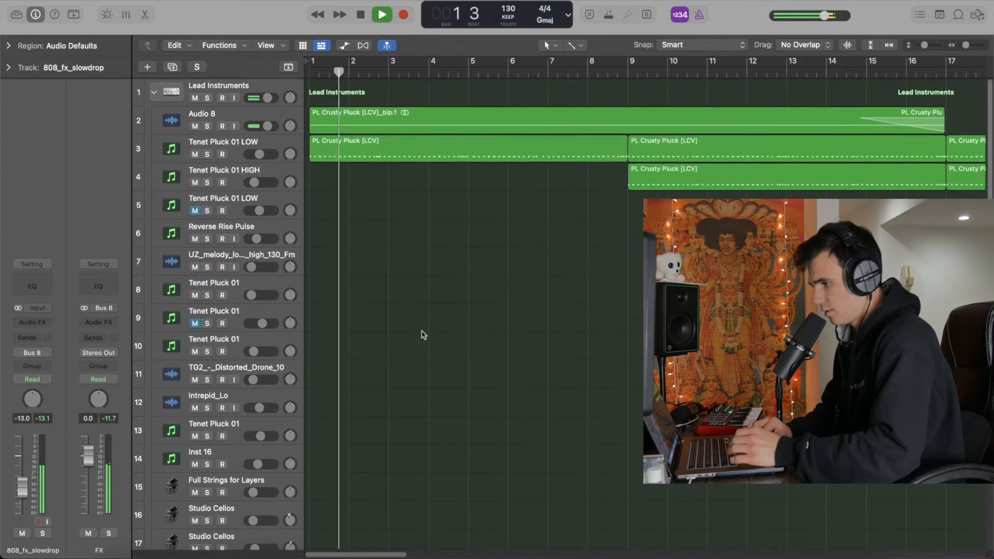
{"action": "scroll", "coordinate": [402, 255], "scroll_direction": "down", "scroll_amount": 5}
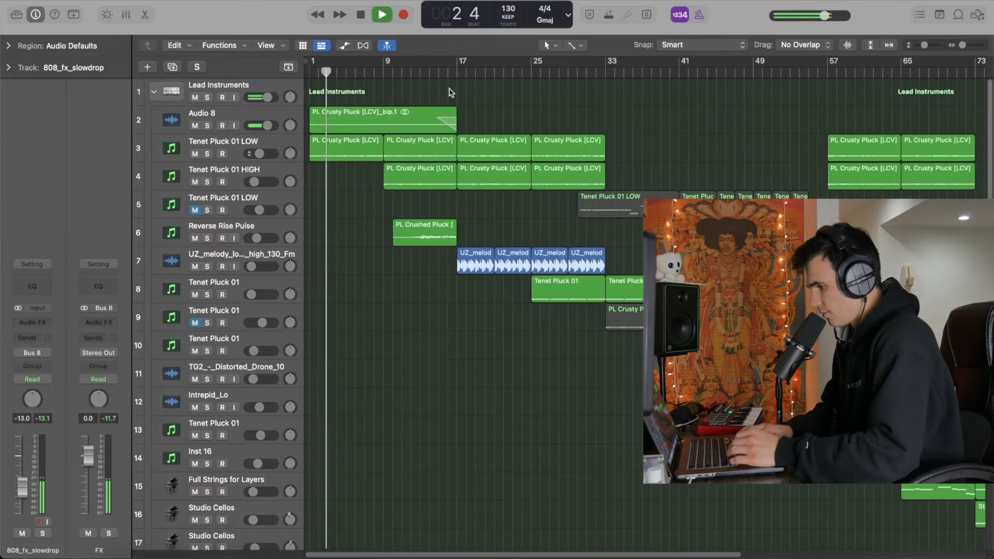
{"action": "key", "text": "space"}
Play from bar 13 and solo the Reverse Rise Pulse track to audition its region, then stop playback
{"action": "left_click", "coordinate": [419, 69]}
{"action": "key", "text": "space"}
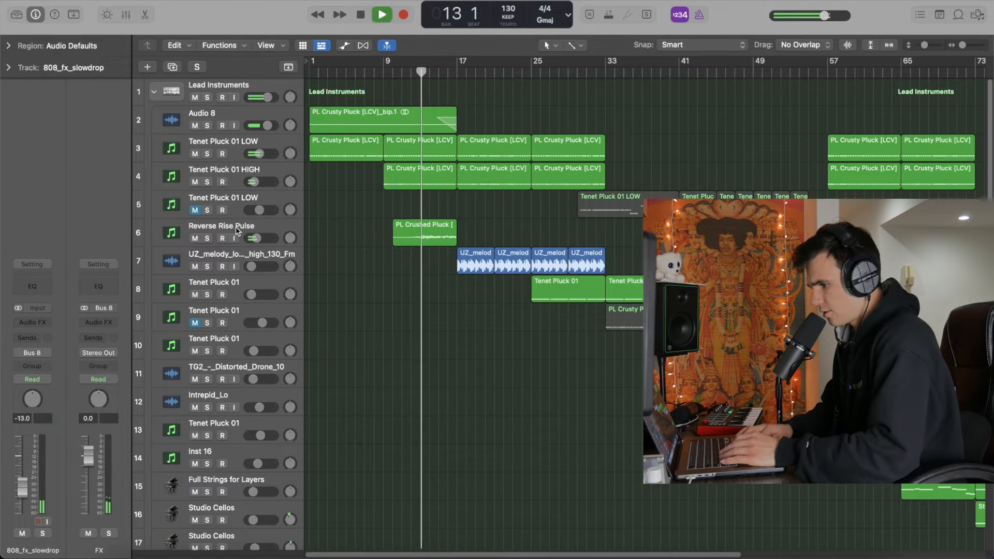
{"action": "left_click", "coordinate": [218, 230]}
{"action": "left_click", "coordinate": [208, 239]}
{"action": "key", "text": "super+Right"}
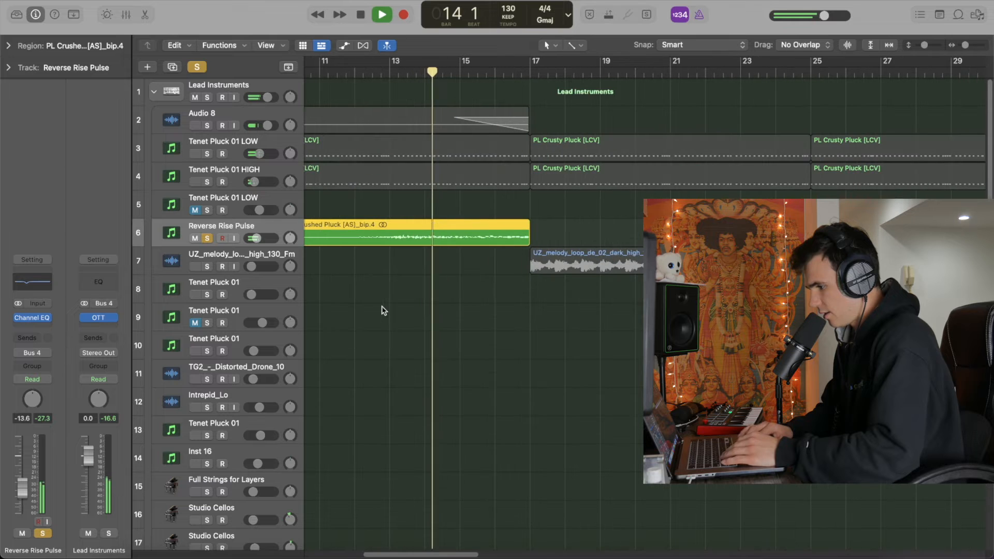
{"action": "key", "text": "super+Left"}
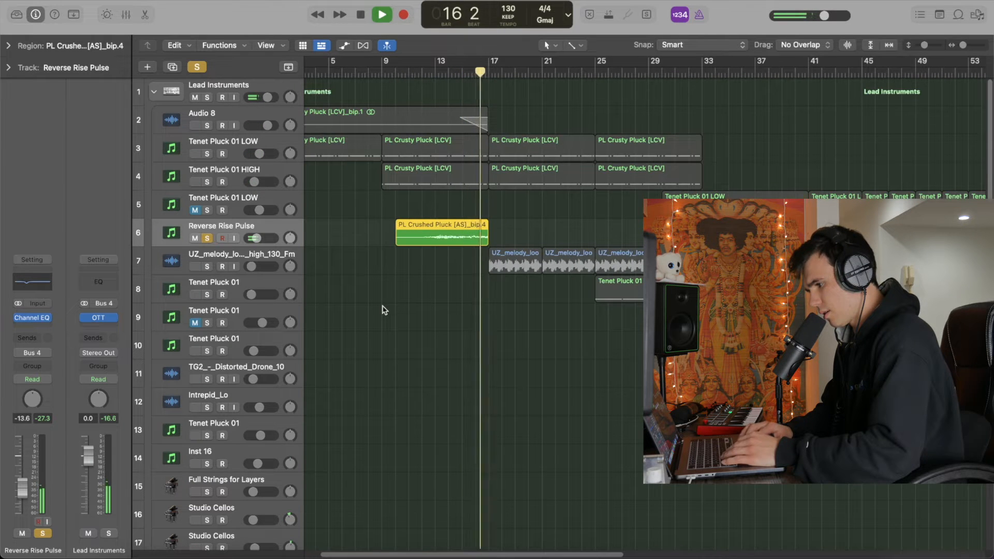
{"action": "key", "text": "space"}
Move the playhead to bar 10 at the start of the Reverse Rise Pulse region and clear the solo
{"action": "key", "text": "super+Right"}
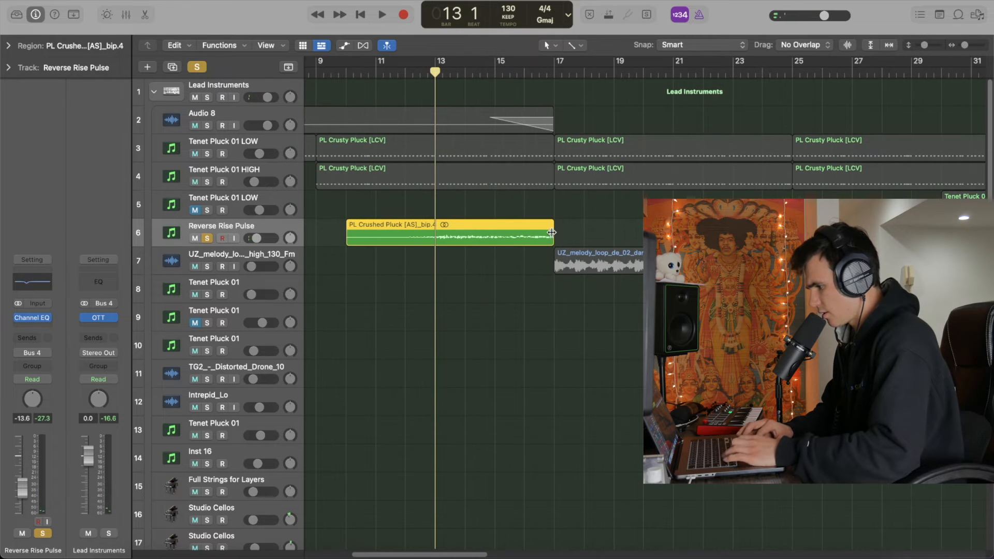
{"action": "left_click", "coordinate": [346, 72]}
{"action": "key", "text": "super+Left"}
{"action": "key", "text": "super+Left"}
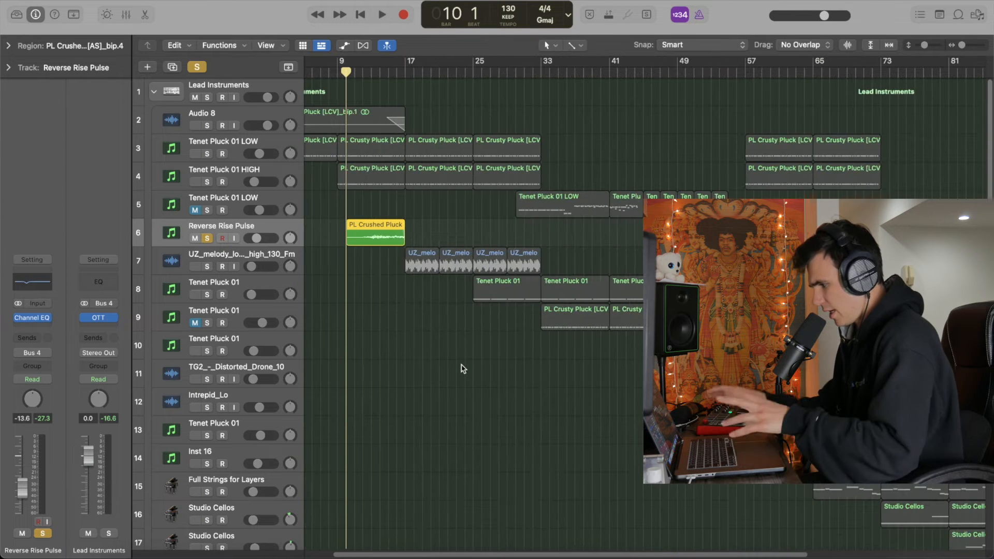
{"action": "left_click", "coordinate": [197, 69]}
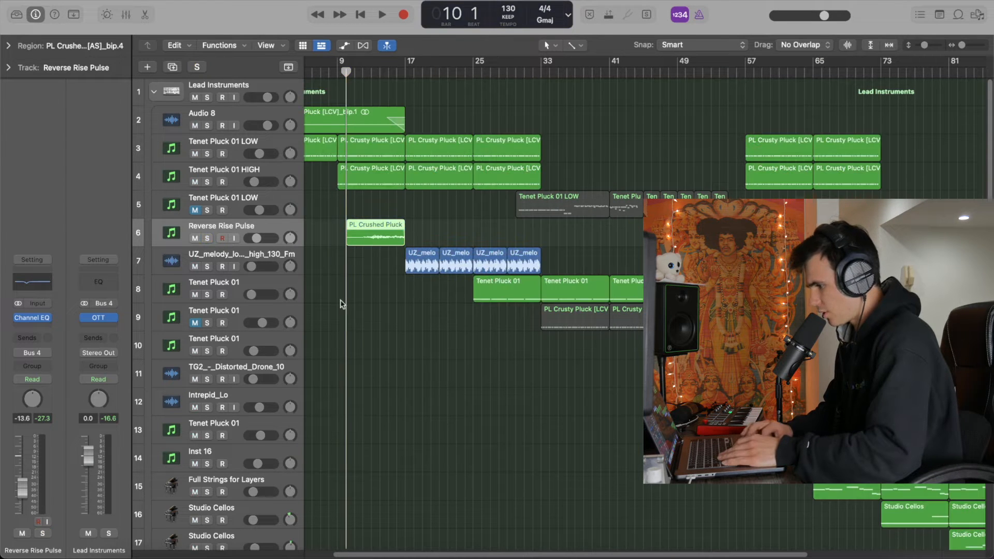
Solo the UZ_melody_loop track on track 7 and play it from bar 16
{"action": "key", "text": "space"}
{"action": "left_click", "coordinate": [400, 70]}
{"action": "key", "text": "Down"}
{"action": "key", "text": "s"}
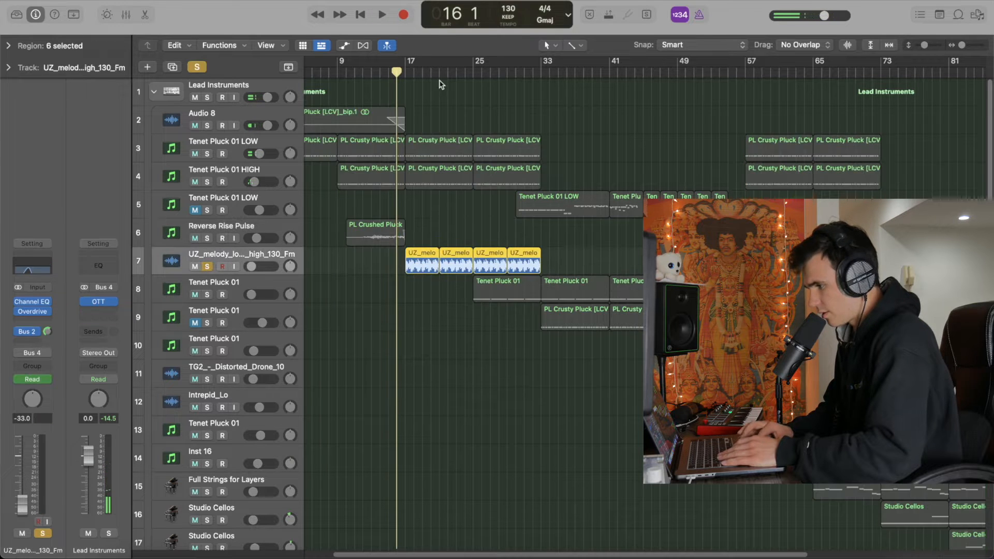
{"action": "key", "text": "space"}
{"action": "scroll", "coordinate": [377, 305], "scroll_direction": "up", "scroll_amount": 5}
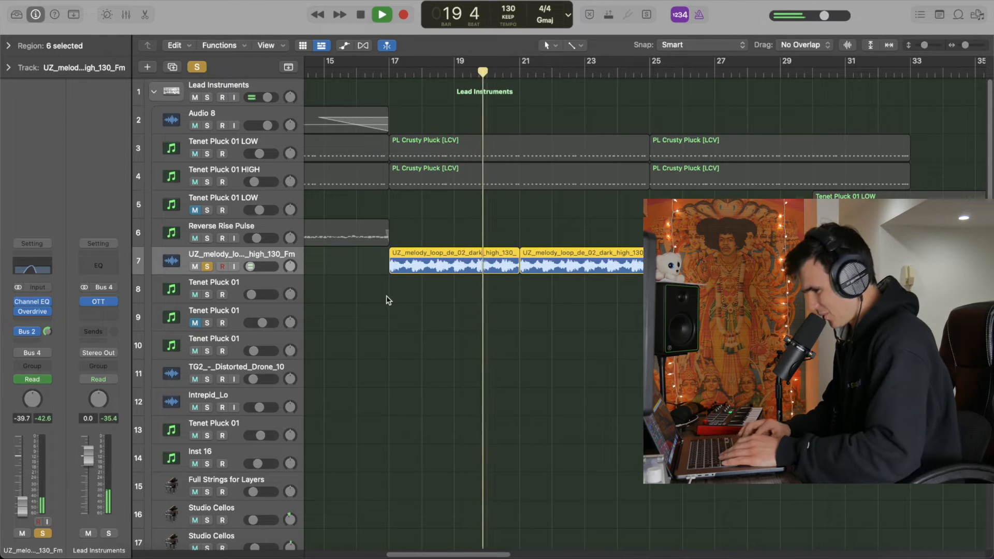
Inspect the Overdrive and Channel EQ settings on the UZ_melody_loop track while it plays, then close them
{"action": "left_click", "coordinate": [34, 312]}
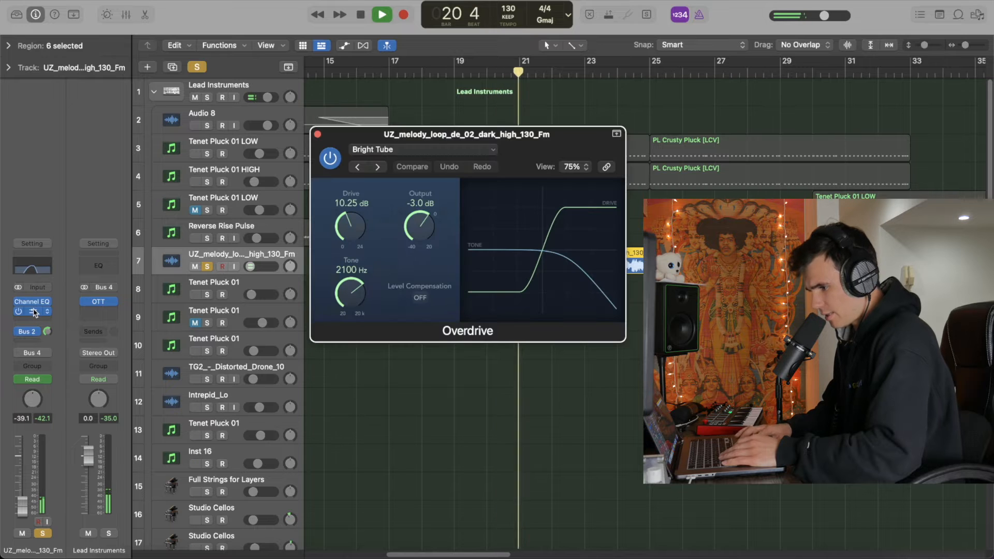
{"action": "left_click", "coordinate": [32, 311]}
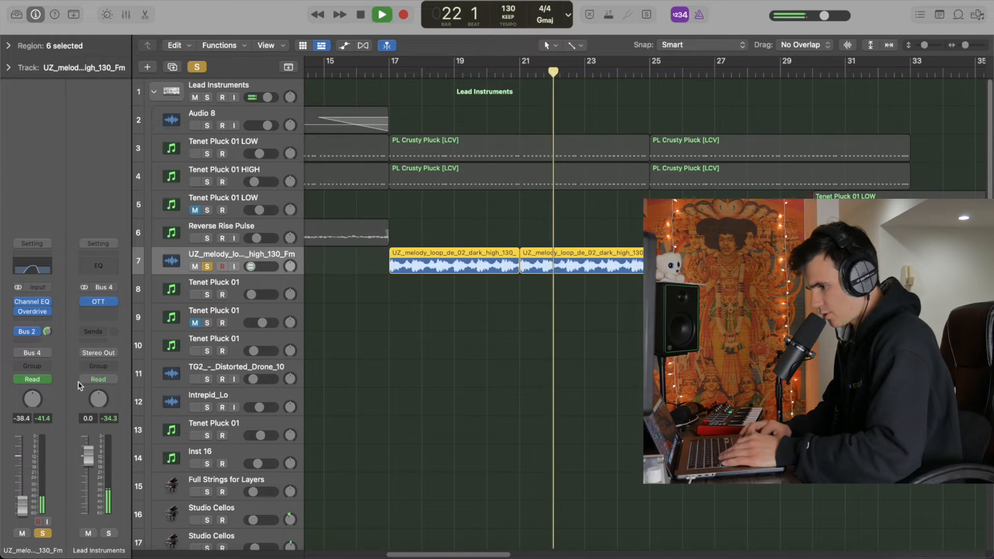
{"action": "left_click", "coordinate": [32, 301]}
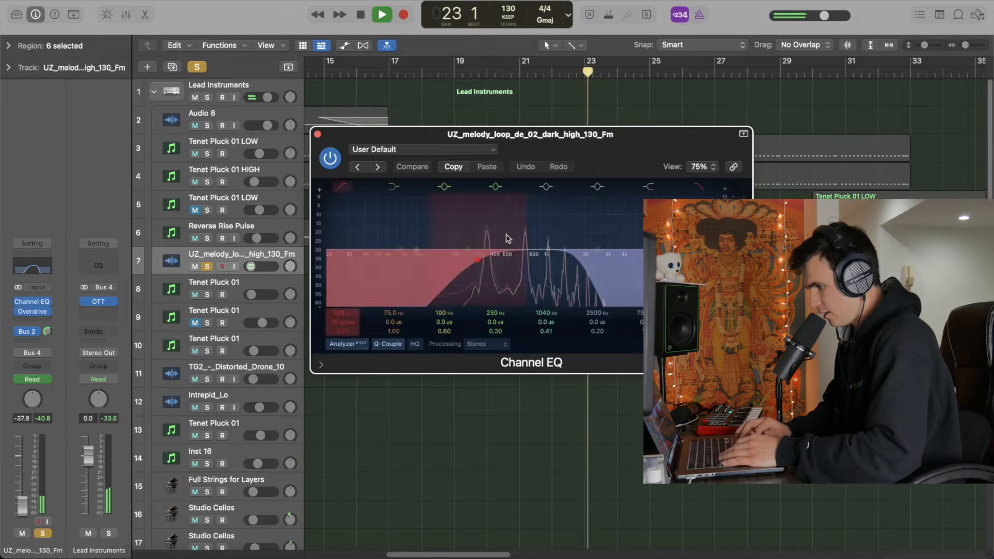
{"action": "left_click", "coordinate": [318, 135]}
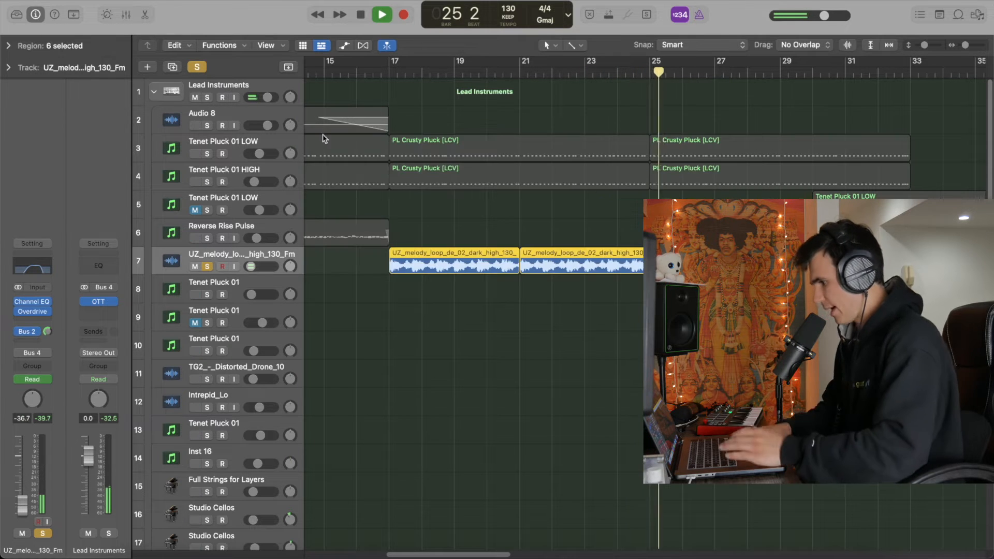
Stop playback, clear the melody loop's solo and place the playhead at bar 17
{"action": "key", "text": "super+Left"}
{"action": "key", "text": "super+Left"}
{"action": "scroll", "coordinate": [539, 372], "scroll_direction": "right", "scroll_amount": 4}
{"action": "key", "text": "space"}
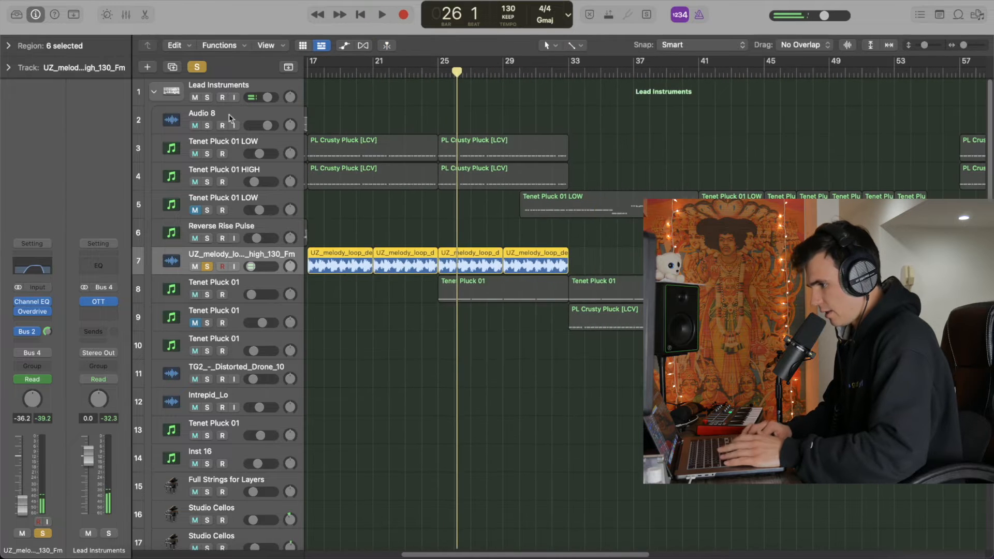
{"action": "left_click", "coordinate": [198, 67]}
{"action": "scroll", "coordinate": [409, 349], "scroll_direction": "left", "scroll_amount": 1}
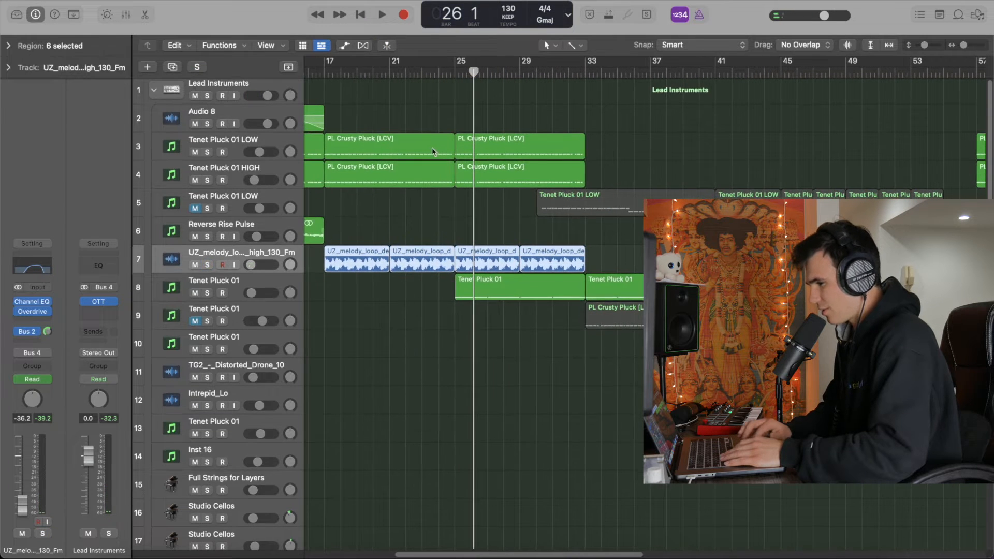
{"action": "left_click", "coordinate": [325, 71]}
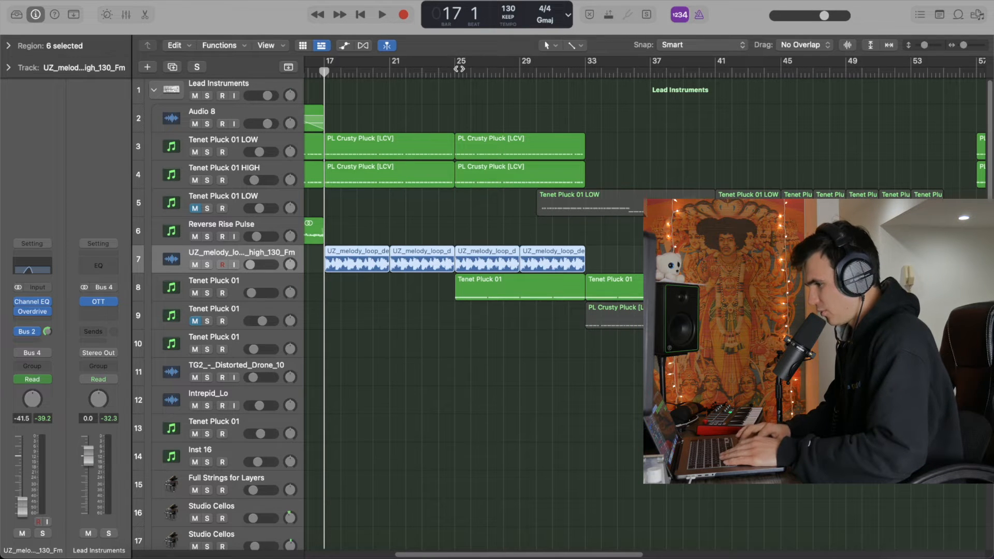
Move the playhead to bar 25, deselect the regions and play all tracks from there
{"action": "key", "text": "shift+period"}
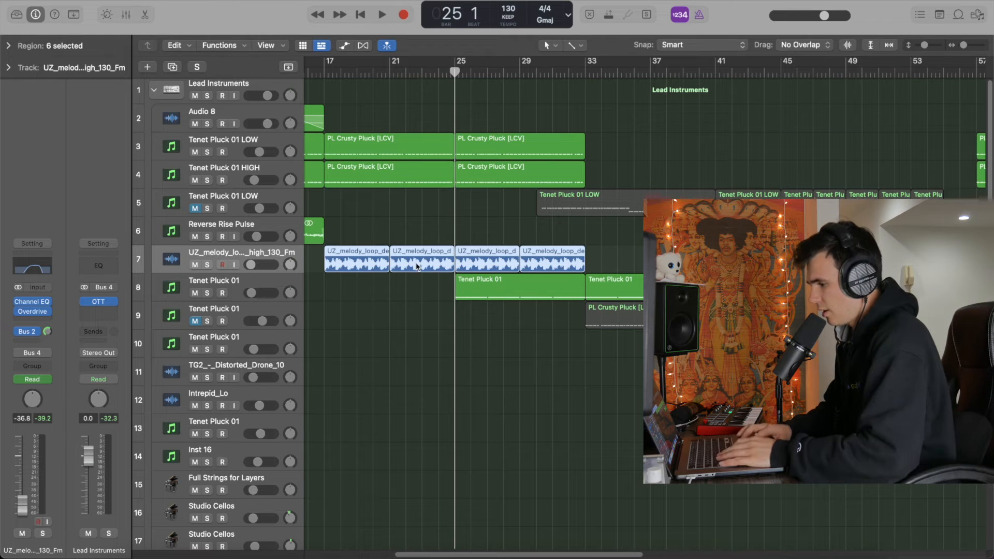
{"action": "left_click", "coordinate": [478, 386]}
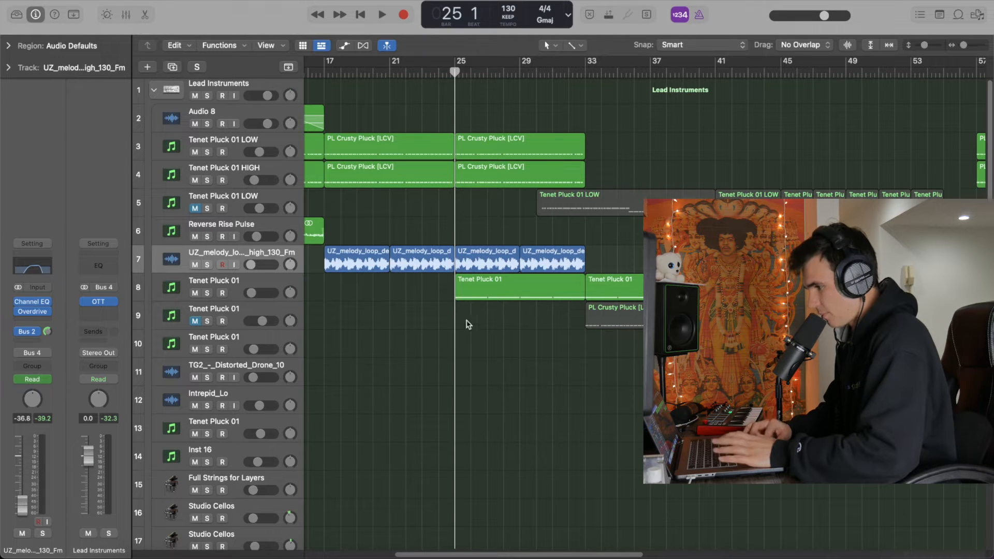
{"action": "key", "text": "super+Right"}
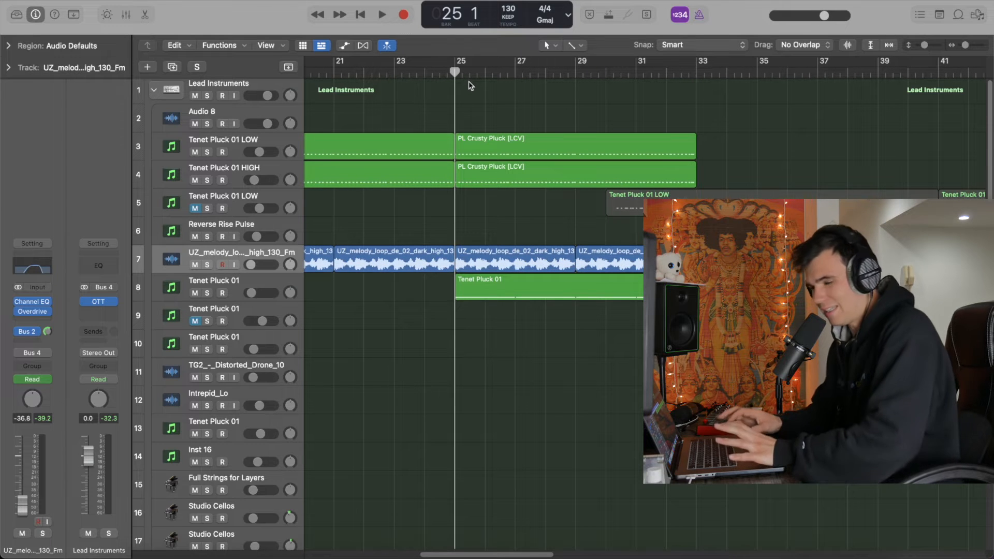
{"action": "key", "text": "space"}
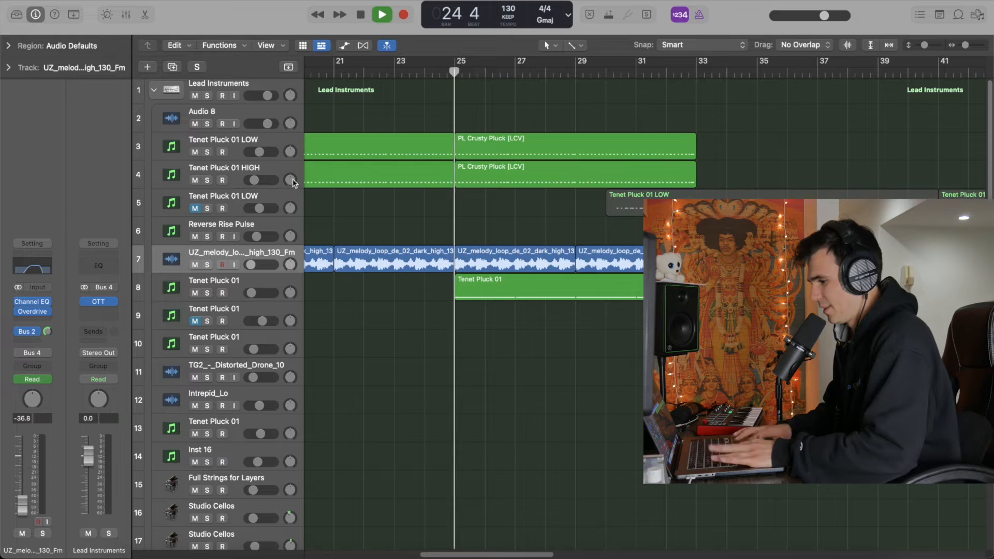
{"action": "key", "text": "super+Left"}
{"action": "key", "text": "super+Left"}
{"action": "scroll", "coordinate": [468, 373], "scroll_direction": "up", "scroll_amount": 1}
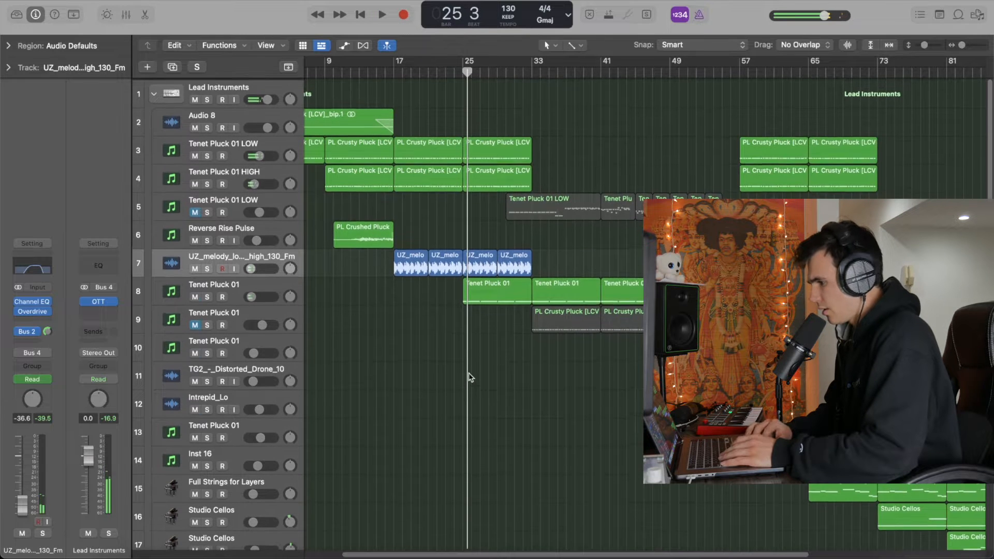
Solo only the Tenet Pluck 01 track on track 8 and replay it from bar 25
{"action": "key", "text": "space"}
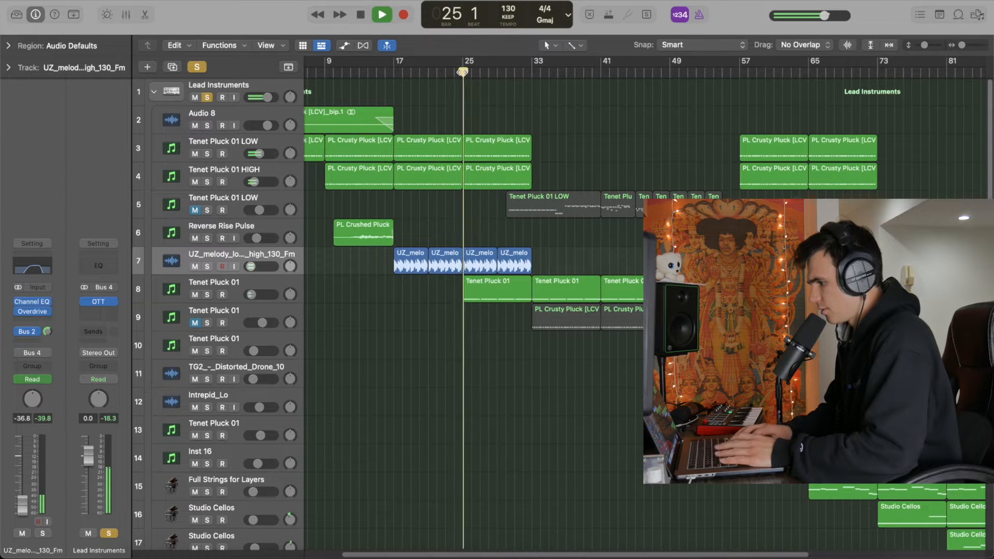
{"action": "left_click", "coordinate": [207, 295]}
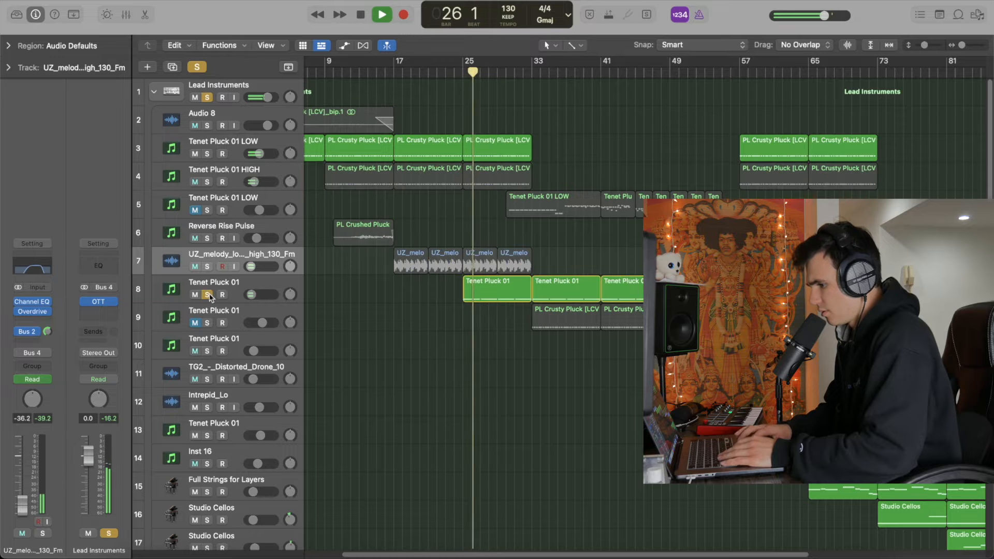
{"action": "left_click", "coordinate": [197, 67]}
{"action": "left_click", "coordinate": [207, 294]}
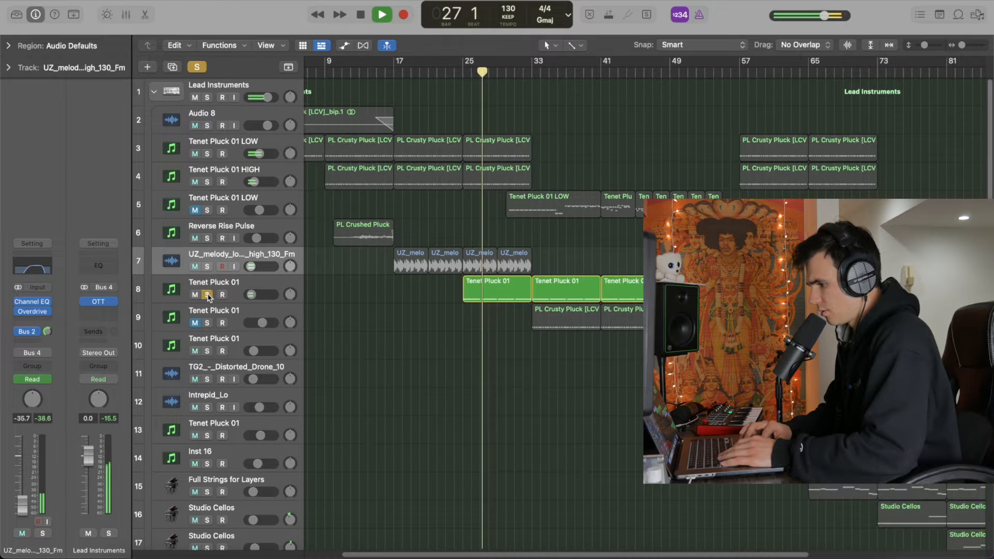
{"action": "key", "text": "space"}
{"action": "key", "text": "space"}
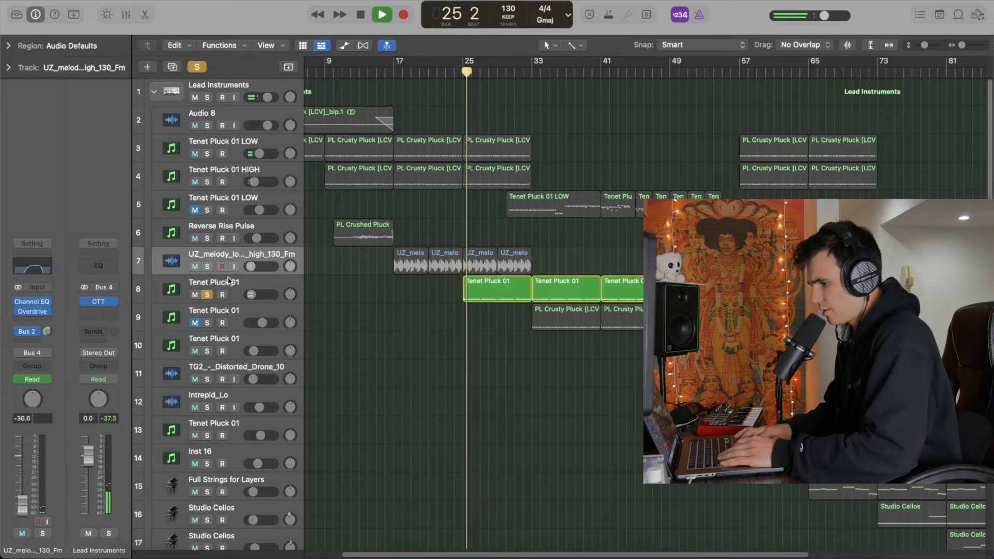
Open the Serum instrument on the soloed Tenet Pluck 01 track and move its window clear of the regions
{"action": "left_click", "coordinate": [230, 282]}
{"action": "left_click", "coordinate": [31, 297]}
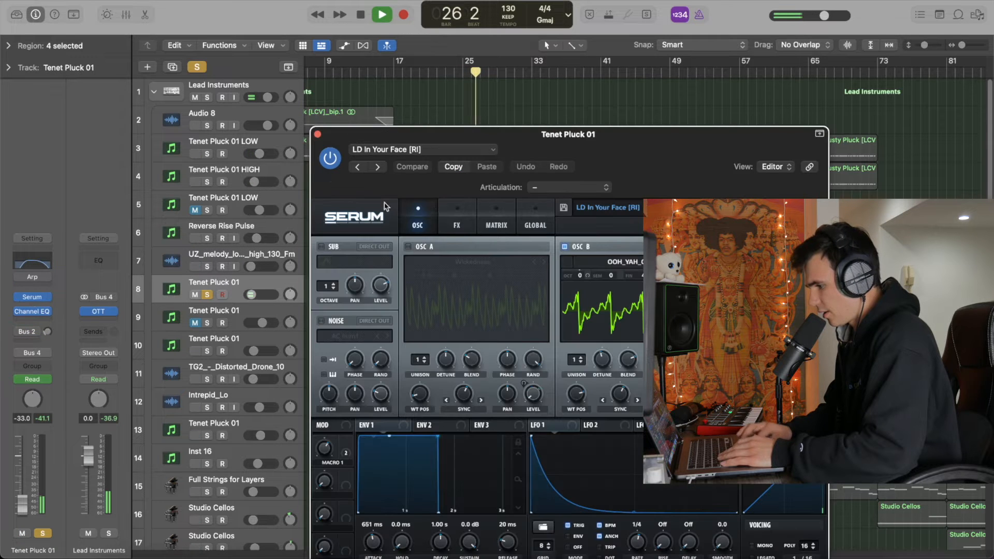
{"action": "left_click_drag", "start_coordinate": [599, 143], "coordinate": [716, 49]}
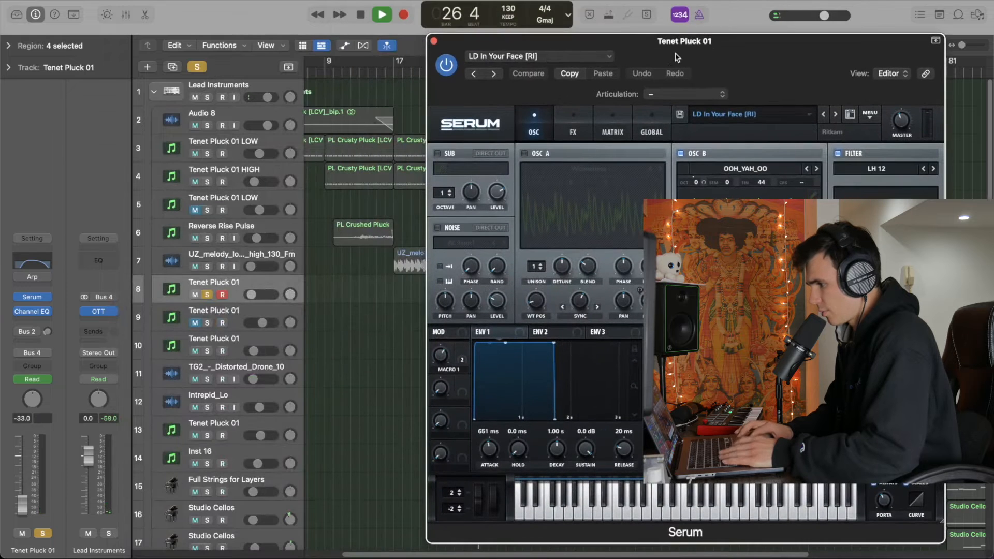
{"action": "left_click_drag", "start_coordinate": [735, 84], "coordinate": [794, 163]}
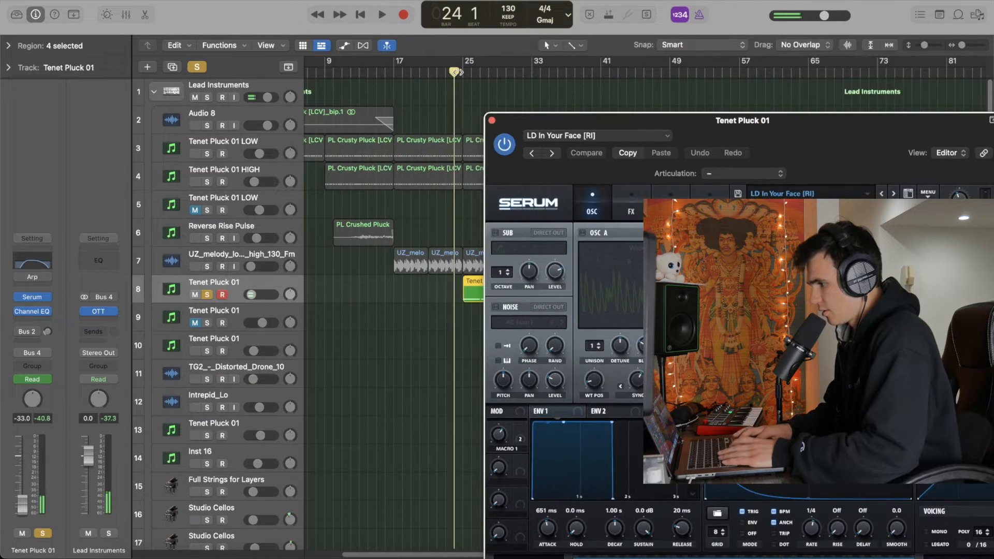
Replay the soloed pluck from around bar 24, show the track automation to examine its Serum B Fine curve, then hide it
{"action": "left_click", "coordinate": [458, 72]}
{"action": "scroll", "coordinate": [397, 369], "scroll_direction": "right", "scroll_amount": 4}
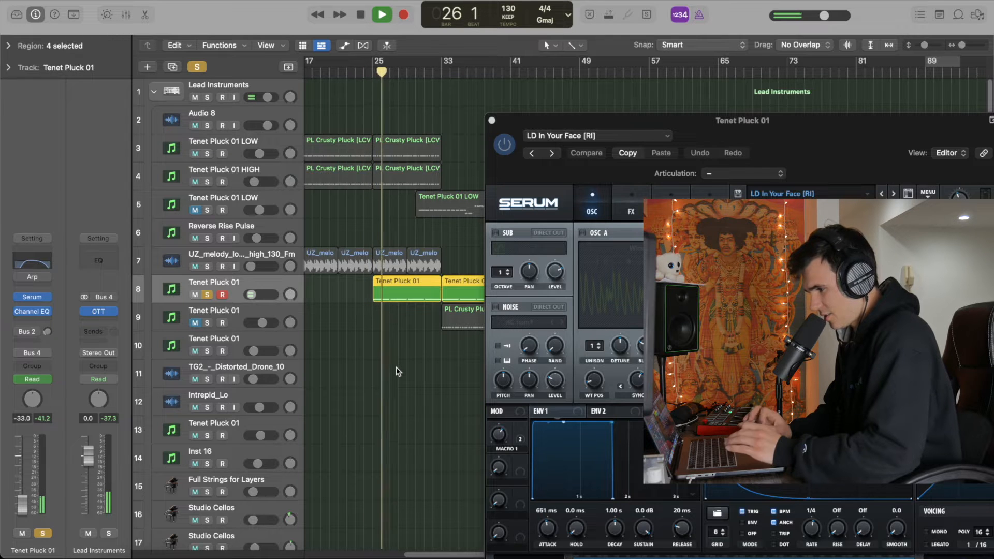
{"action": "left_click", "coordinate": [346, 46]}
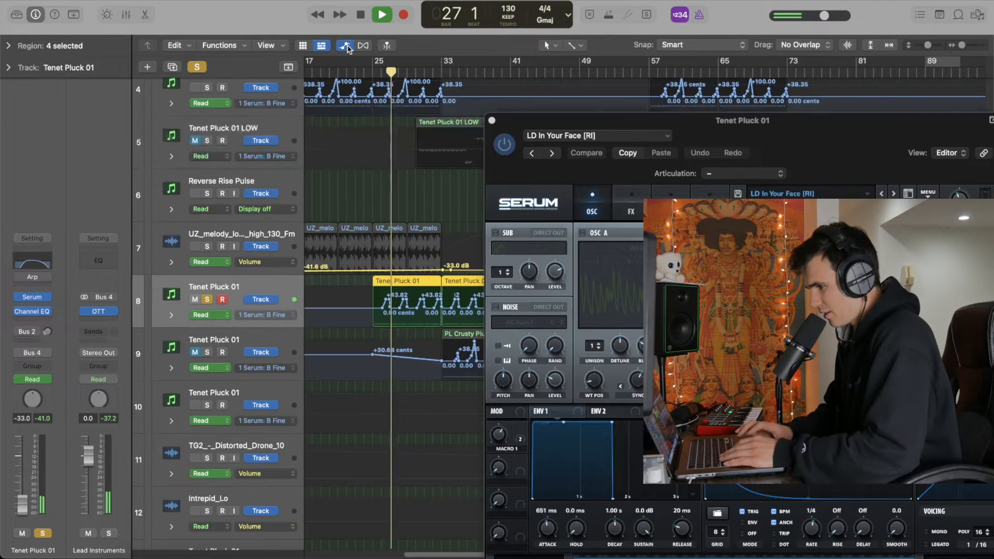
{"action": "scroll", "coordinate": [321, 207], "scroll_direction": "right", "scroll_amount": 3}
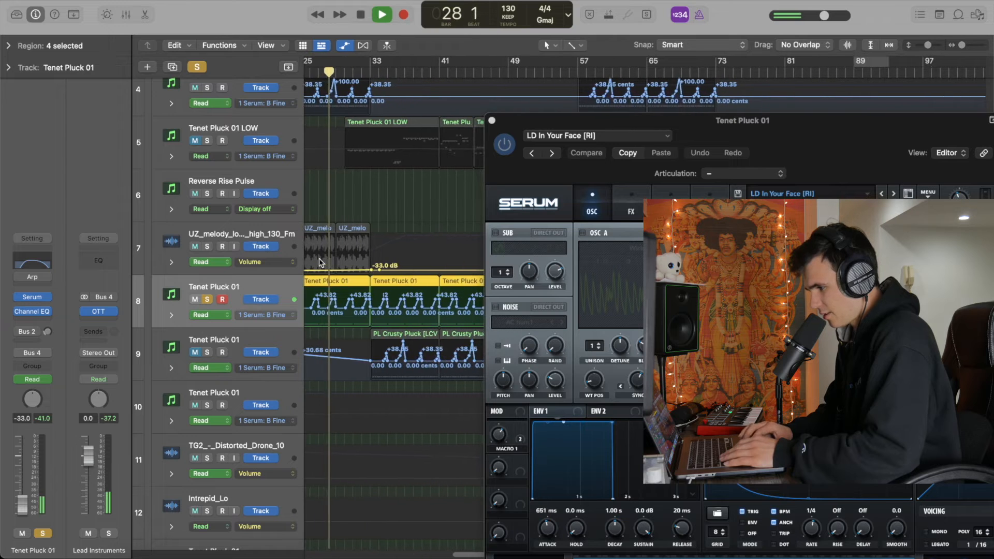
{"action": "left_click", "coordinate": [346, 46]}
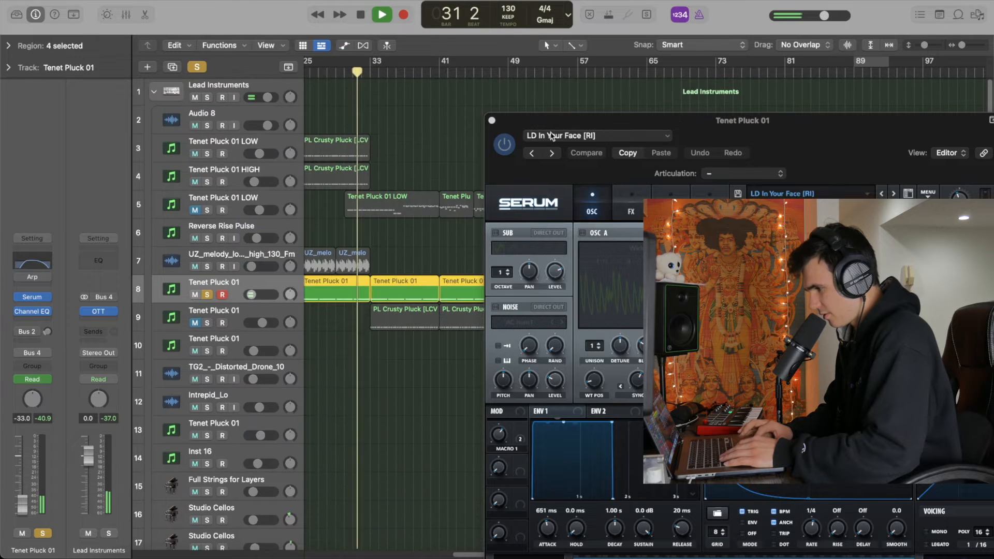
Close the Serum window, stop playback and clear the solo on the track 8 pluck
{"action": "left_click", "coordinate": [492, 121]}
{"action": "key", "text": "space"}
{"action": "left_click", "coordinate": [204, 71]}
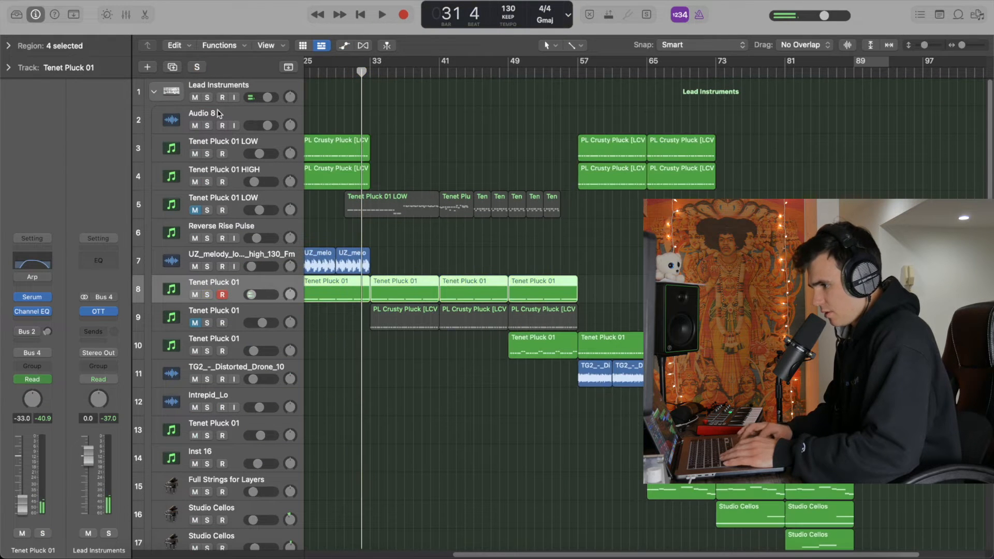
Collapse the Lead Instruments stack with its solo off and select the Bass, Drums, FX and Pizza Box stacks in turn
{"action": "left_click", "coordinate": [155, 94]}
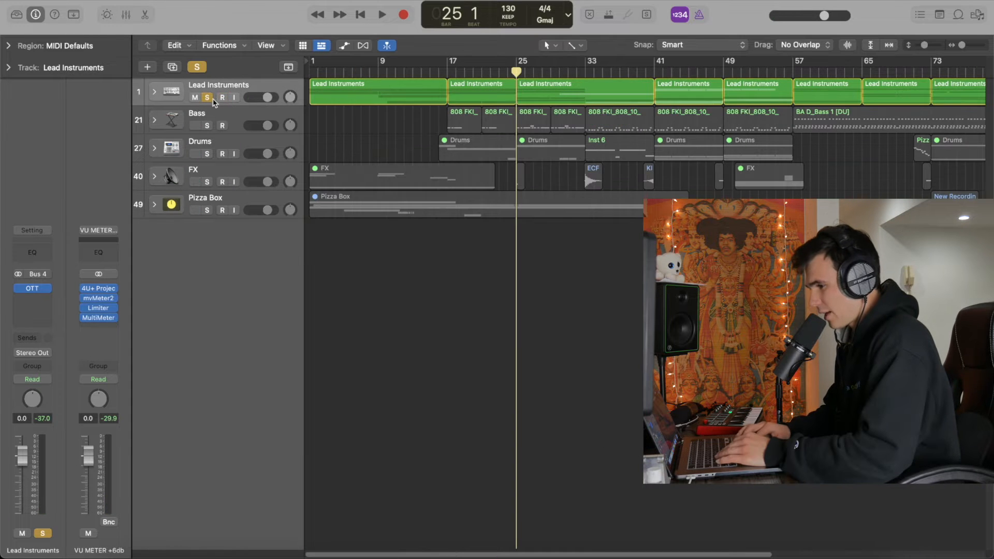
{"action": "left_click", "coordinate": [207, 98]}
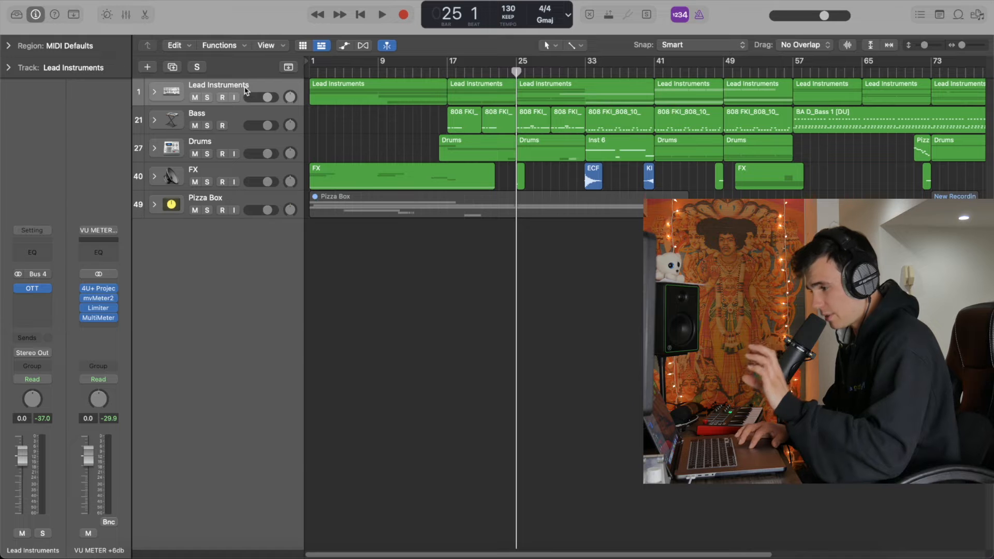
{"action": "left_click", "coordinate": [235, 119]}
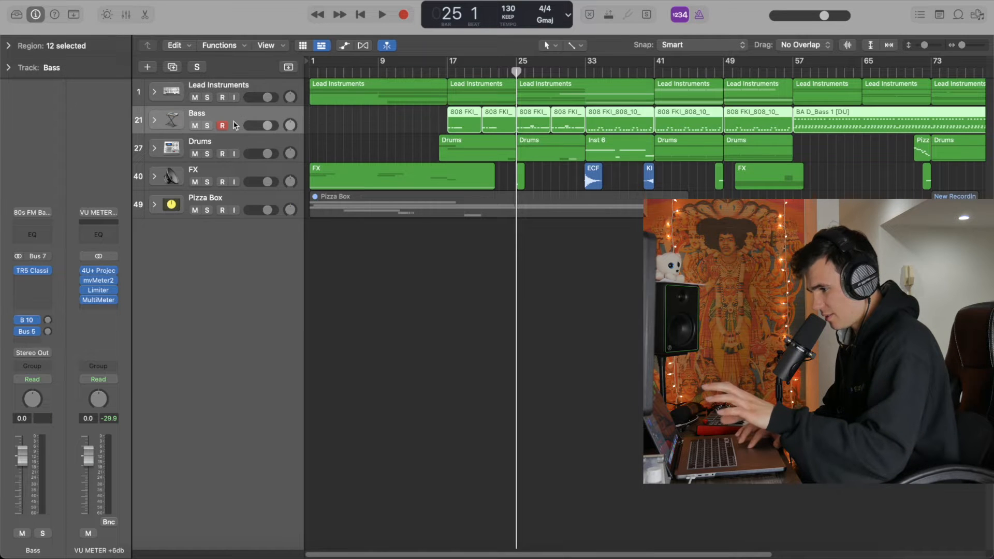
{"action": "left_click", "coordinate": [233, 148]}
{"action": "left_click", "coordinate": [231, 171]}
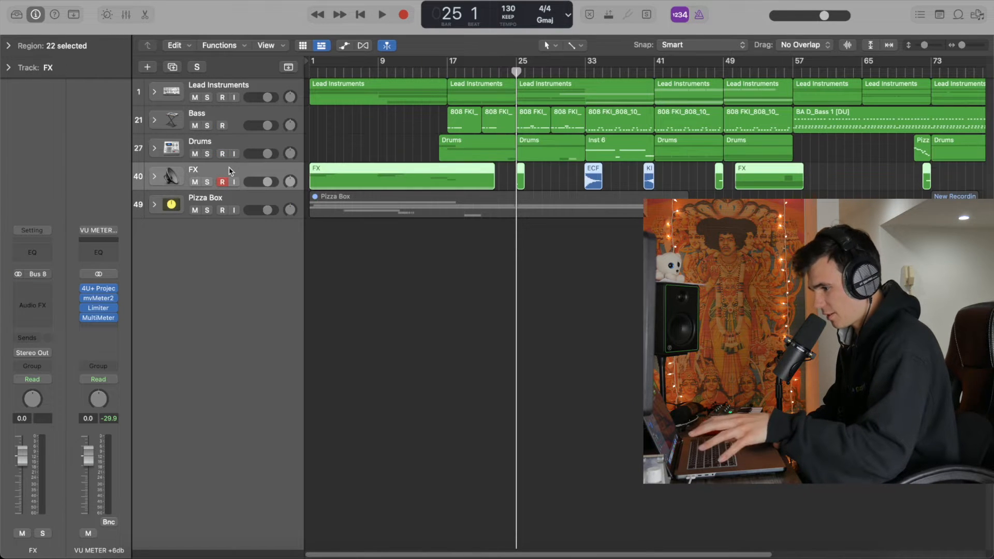
{"action": "left_click", "coordinate": [231, 198]}
{"action": "left_click", "coordinate": [235, 165]}
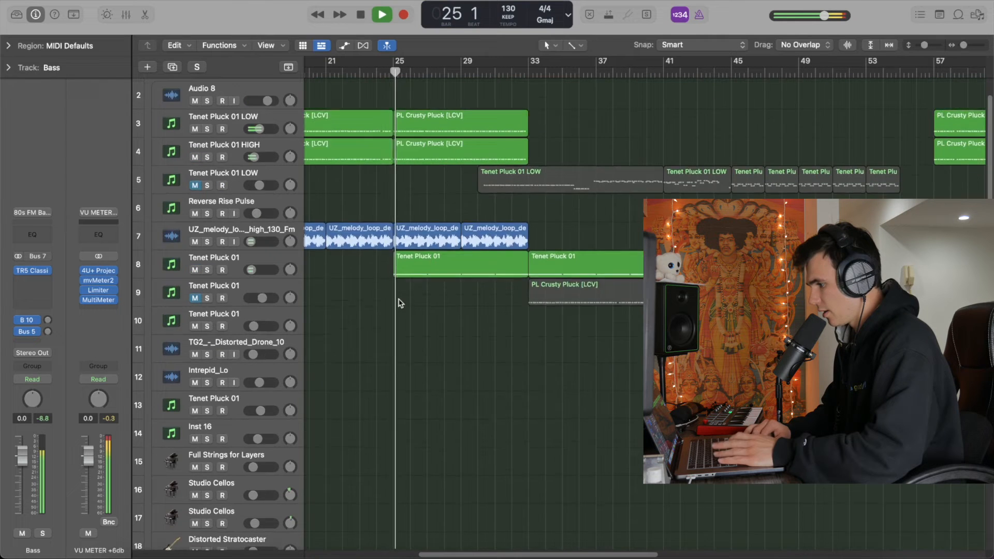
Solo the Lead Instruments stack during playback from bar 25 and look over its tracks as they play
{"action": "scroll", "coordinate": [401, 303], "scroll_direction": "up", "scroll_amount": 3}
{"action": "left_click", "coordinate": [207, 98]}
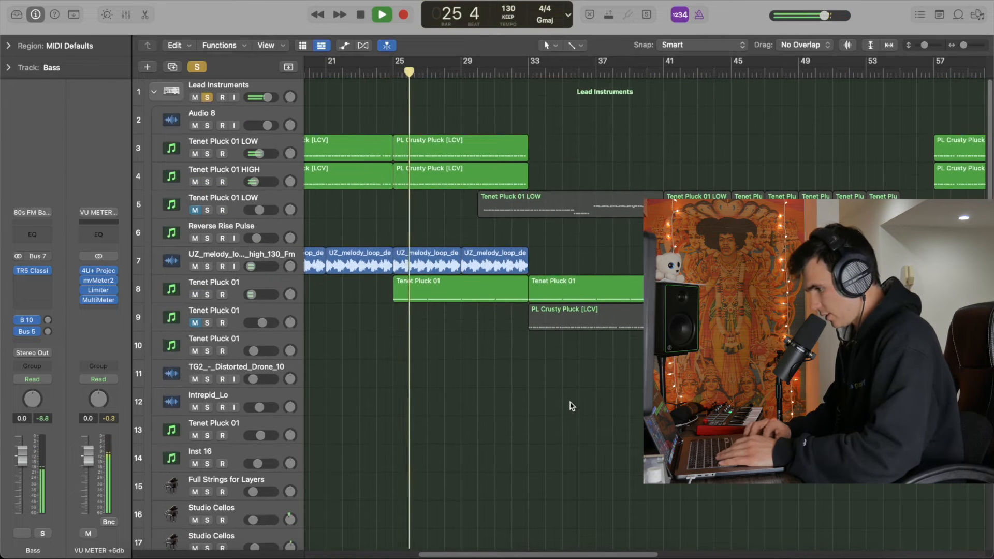
{"action": "key", "text": "super+Left"}
{"action": "scroll", "coordinate": [569, 409], "scroll_direction": "down", "scroll_amount": 6}
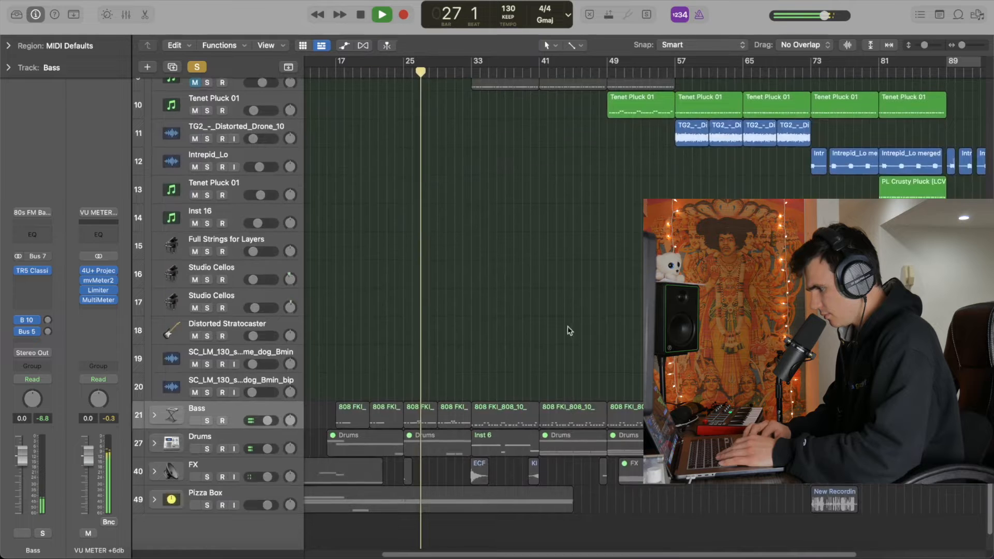
{"action": "scroll", "coordinate": [575, 352], "scroll_direction": "up", "scroll_amount": 3}
{"action": "scroll", "coordinate": [578, 296], "scroll_direction": "up", "scroll_amount": 2}
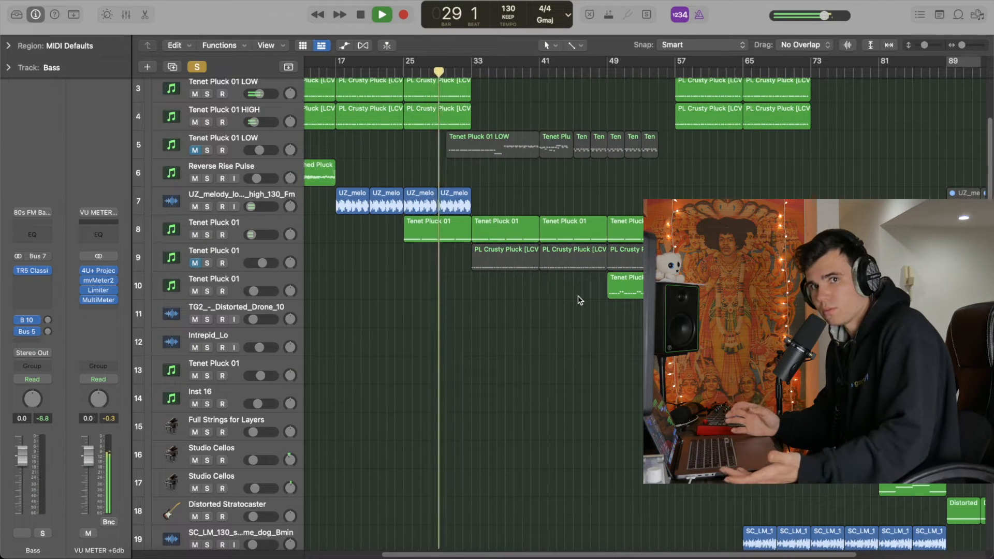
{"action": "scroll", "coordinate": [518, 199], "scroll_direction": "up", "scroll_amount": 2}
Replay the soloed Lead Instruments stack from bar 33, then stop playback
{"action": "key", "text": "space"}
{"action": "left_click", "coordinate": [472, 71]}
{"action": "key", "text": "space"}
{"action": "scroll", "coordinate": [495, 266], "scroll_direction": "down", "scroll_amount": 3}
{"action": "key", "text": "space"}
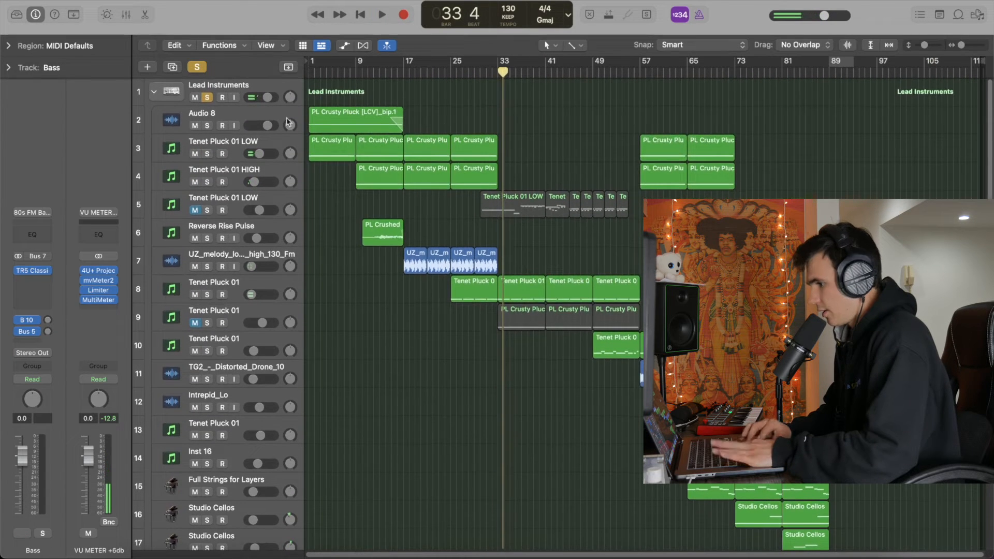
Place the playhead at bar 33 and expand the Bass stack to show its tracks
{"action": "left_click", "coordinate": [493, 71]}
{"action": "scroll", "coordinate": [521, 302], "scroll_direction": "down", "scroll_amount": 3}
{"action": "left_click", "coordinate": [498, 71]}
{"action": "left_click", "coordinate": [452, 70]}
{"action": "left_click", "coordinate": [498, 71]}
{"action": "scroll", "coordinate": [447, 286], "scroll_direction": "down", "scroll_amount": 7}
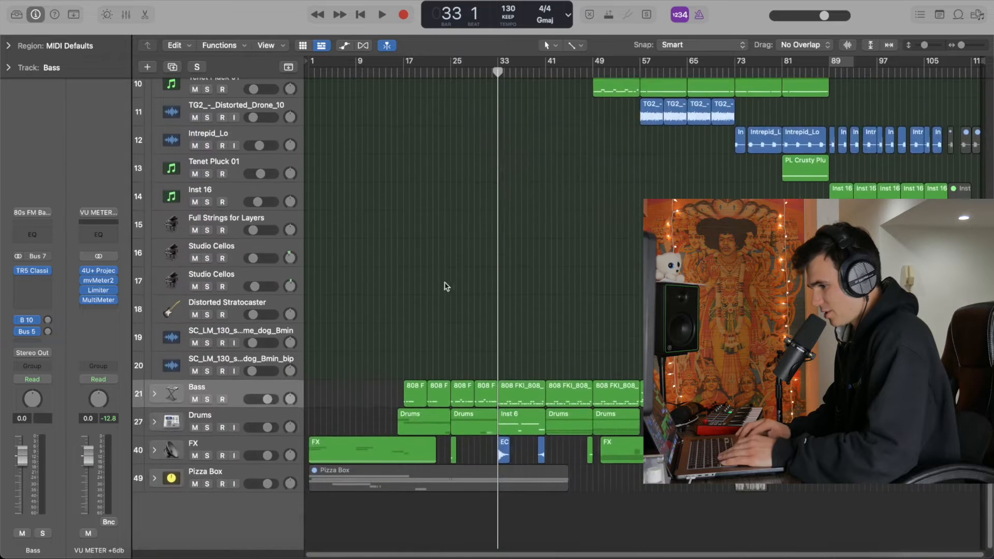
{"action": "left_click", "coordinate": [155, 394]}
{"action": "scroll", "coordinate": [299, 402], "scroll_direction": "down", "scroll_amount": 5}
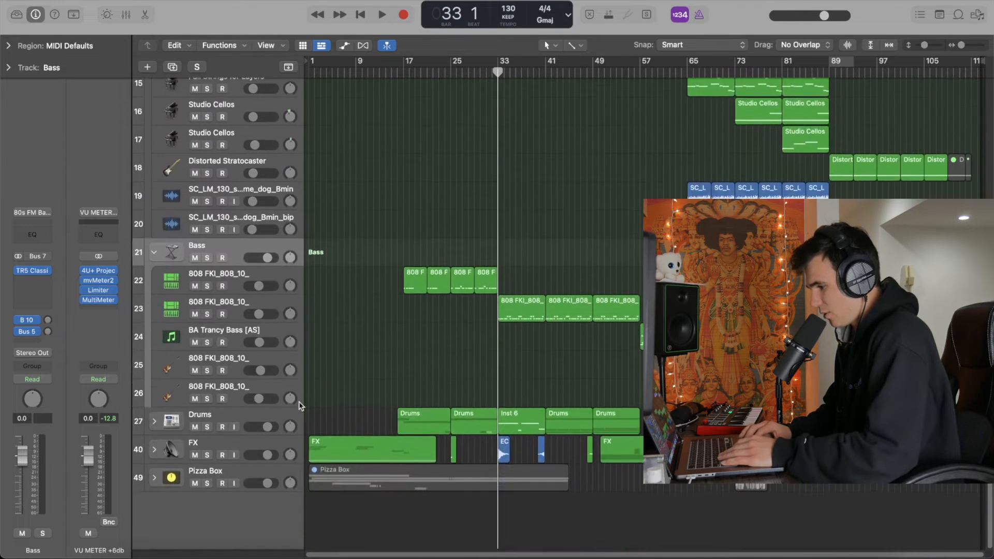
{"action": "scroll", "coordinate": [348, 314], "scroll_direction": "up", "scroll_amount": 10}
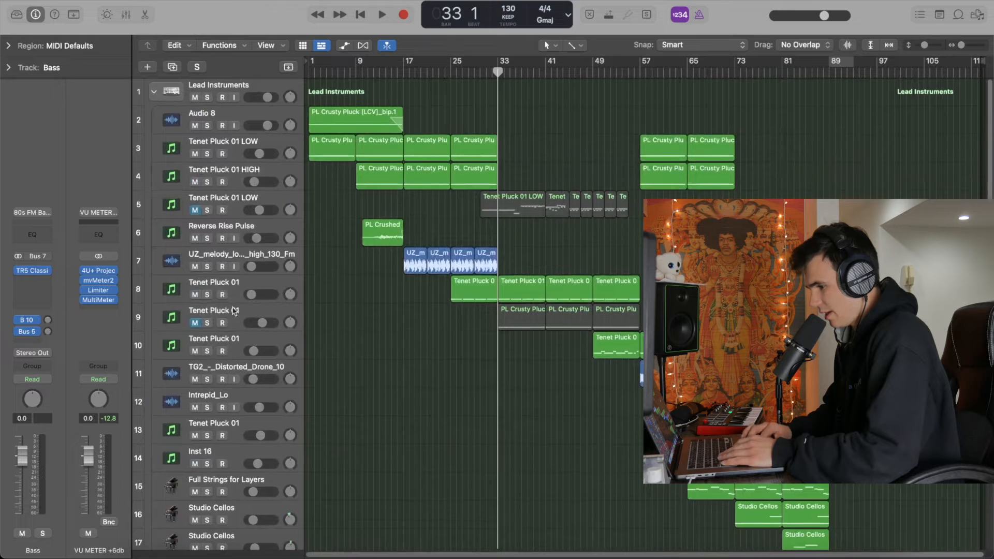
Solo the Tenet Pluck 01 track on track 8 and play it from bar 33
{"action": "left_click", "coordinate": [206, 295]}
{"action": "key", "text": "space"}
{"action": "key", "text": "super+Right"}
{"action": "key", "text": "super+Right"}
{"action": "key", "text": "super+Right"}
{"action": "scroll", "coordinate": [486, 339], "scroll_direction": "right", "scroll_amount": 2}
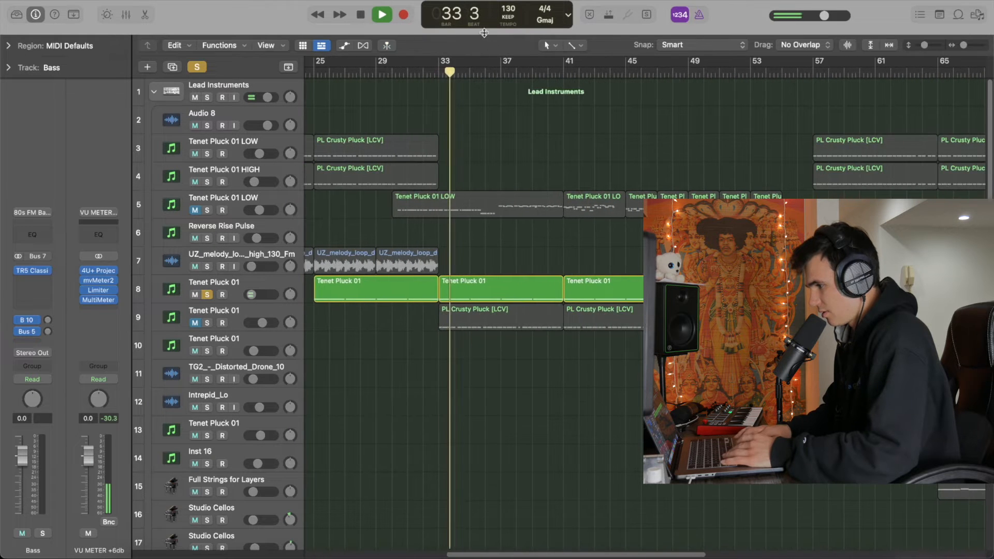
Set the cycle range from bar 33 to bar 57 and clear the solo on the track 8 pluck
{"action": "left_click_drag", "start_coordinate": [441, 65], "coordinate": [813, 65]}
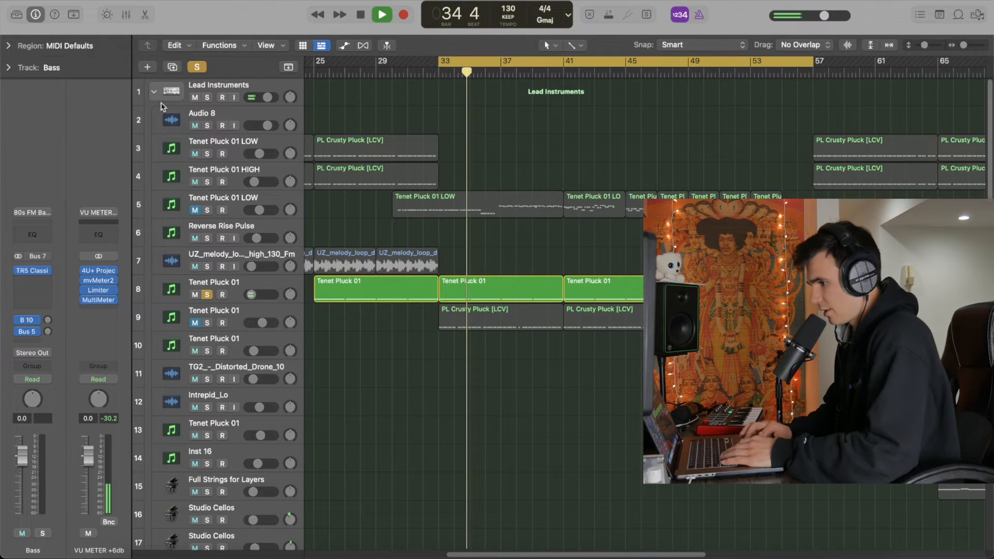
{"action": "left_click", "coordinate": [197, 66]}
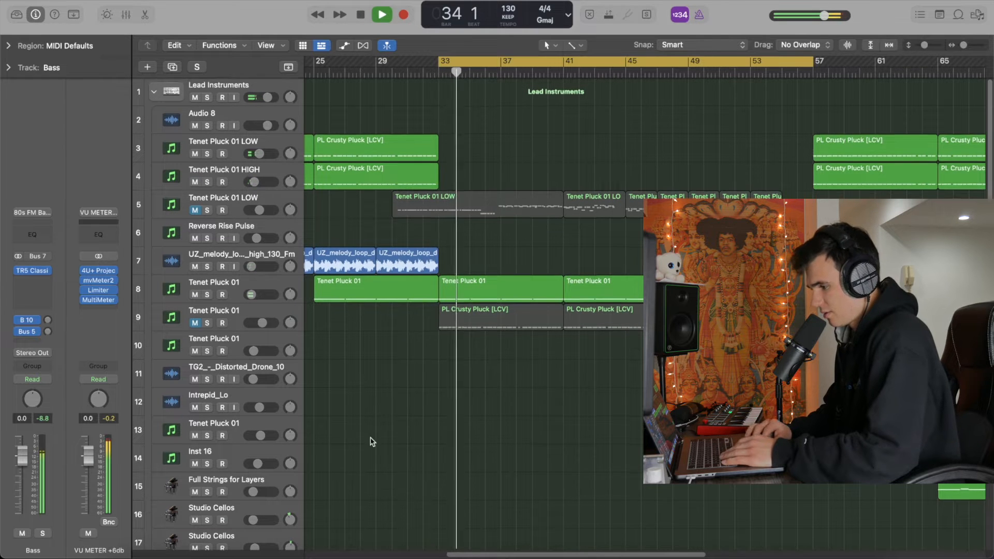
Select the 808 FKI_808_10_ bass on track 23 and follow its regions while the full mix plays
{"action": "scroll", "coordinate": [371, 438], "scroll_direction": "down", "scroll_amount": 10}
{"action": "scroll", "coordinate": [371, 438], "scroll_direction": "down", "scroll_amount": 3}
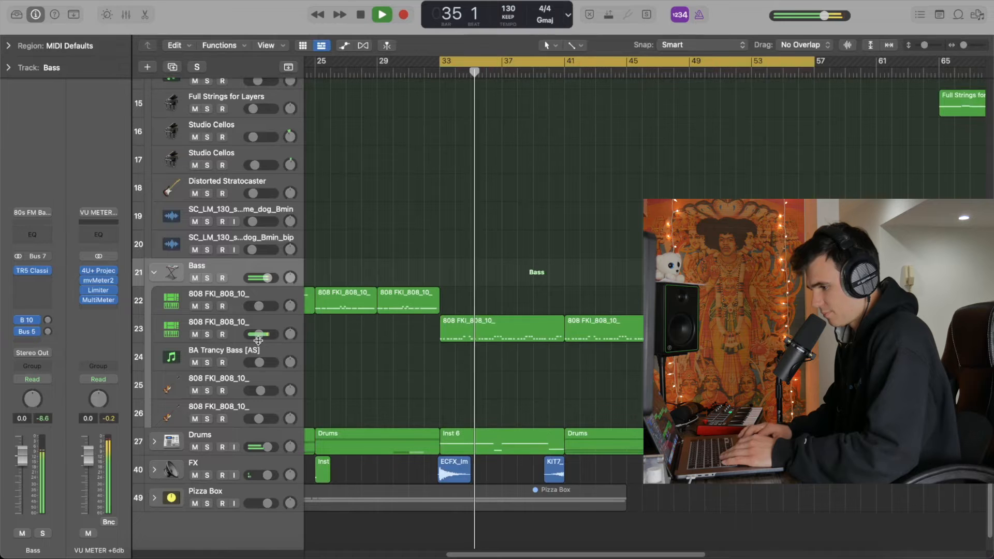
{"action": "left_click", "coordinate": [237, 330]}
{"action": "left_click", "coordinate": [466, 236]}
{"action": "key", "text": "super+Left"}
{"action": "key", "text": "super+Left"}
{"action": "key", "text": "super+Left"}
{"action": "key", "text": "super+Left"}
{"action": "key", "text": "super+Left"}
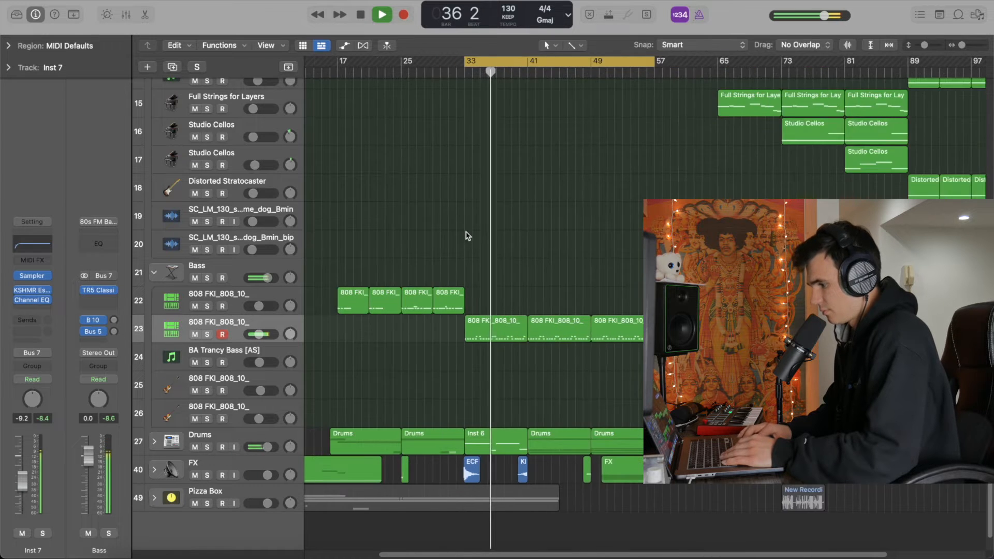
{"action": "key", "text": "super+Right"}
{"action": "key", "text": "super+Right"}
{"action": "key", "text": "super+Right"}
{"action": "key", "text": "super+Right"}
{"action": "key", "text": "super+Right"}
{"action": "key", "text": "super+Right"}
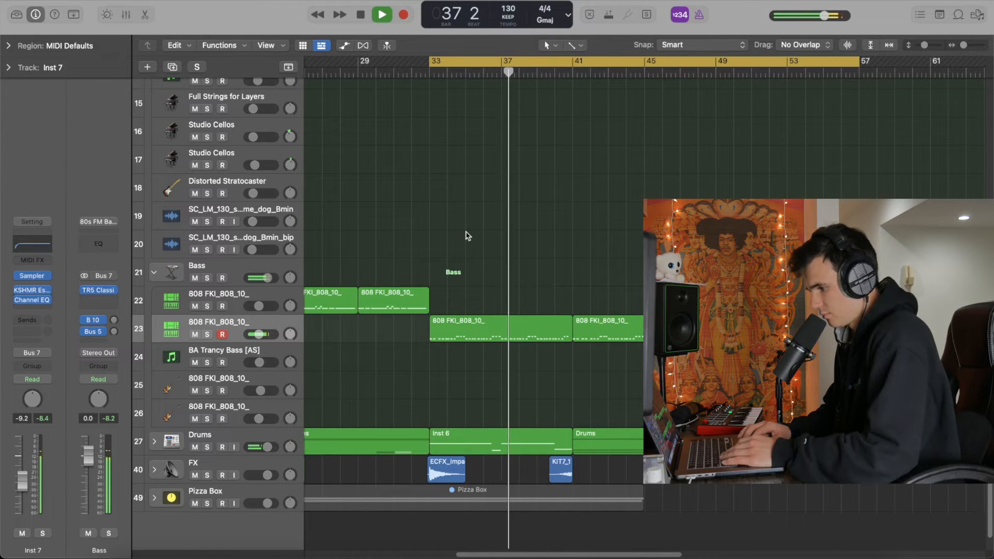
Stop playback and show the track automation to examine the lanes of the bass tracks and those below
{"action": "key", "text": "space"}
{"action": "left_click", "coordinate": [345, 45]}
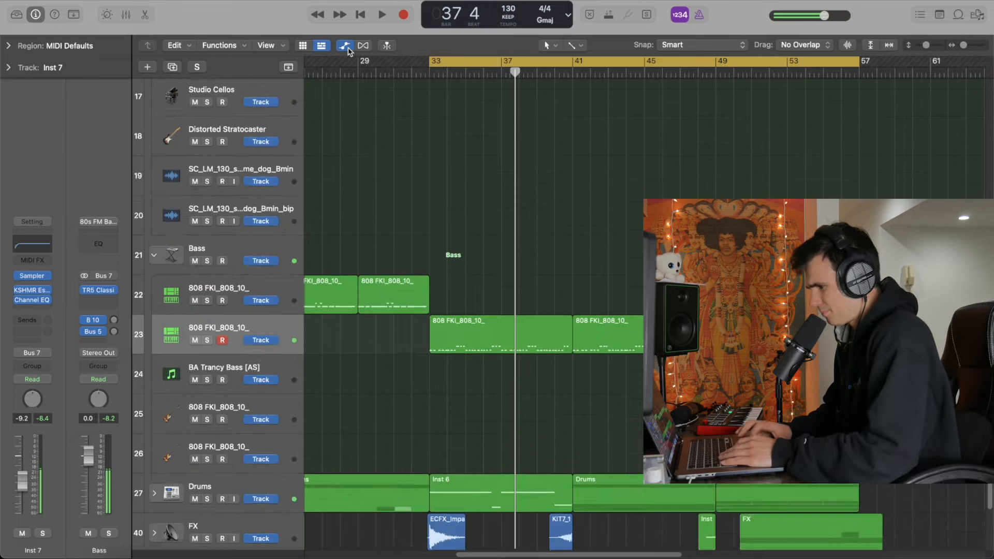
{"action": "scroll", "coordinate": [399, 247], "scroll_direction": "down", "scroll_amount": 5}
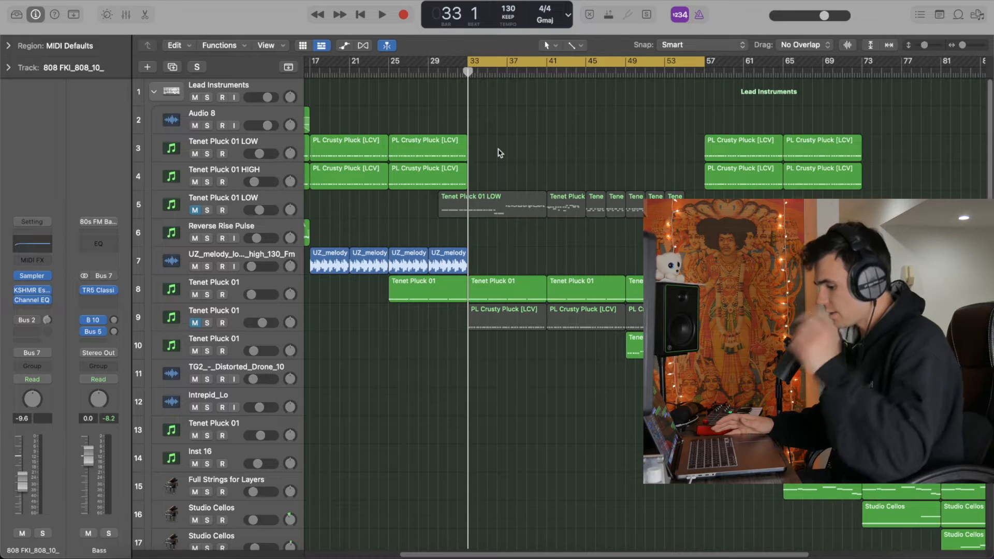
{"action": "key", "text": "XF86MonBrightnessUp"}
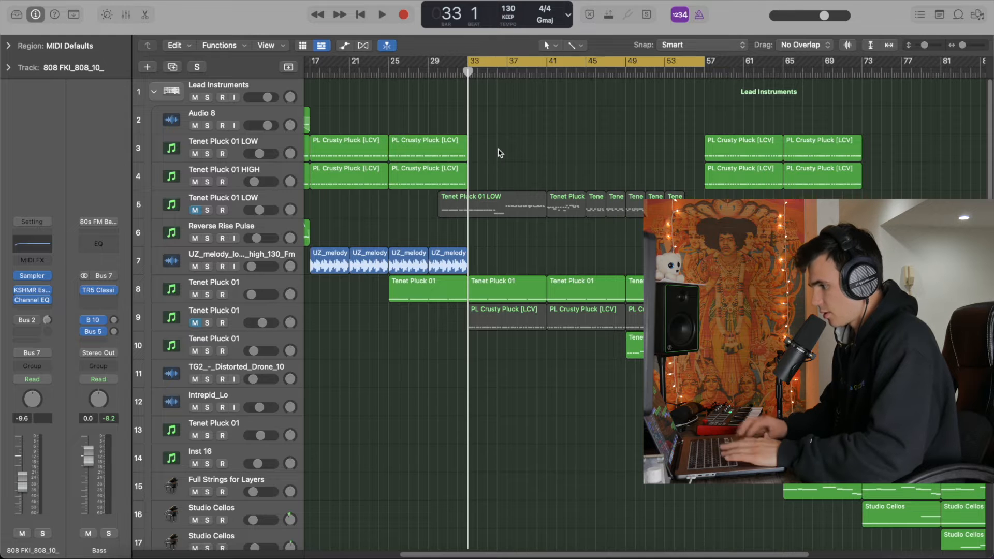
Solo the 808 FKI_808_10_ bass on track 23 and play it from bar 33 to audition its pattern
{"action": "scroll", "coordinate": [501, 160], "scroll_direction": "down", "scroll_amount": 10}
{"action": "key", "text": "super+Right"}
{"action": "key", "text": "super+Right"}
{"action": "key", "text": "Down"}
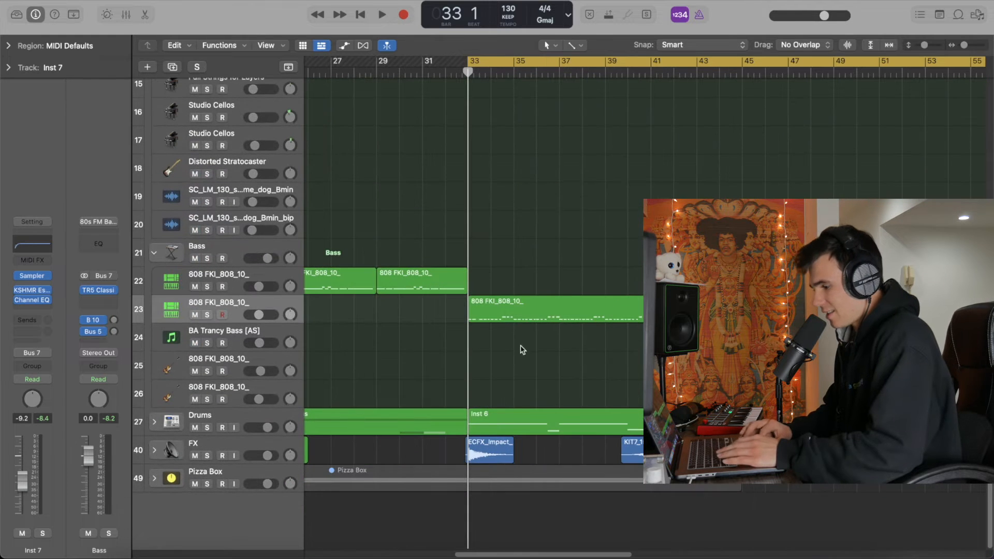
{"action": "left_click", "coordinate": [207, 315]}
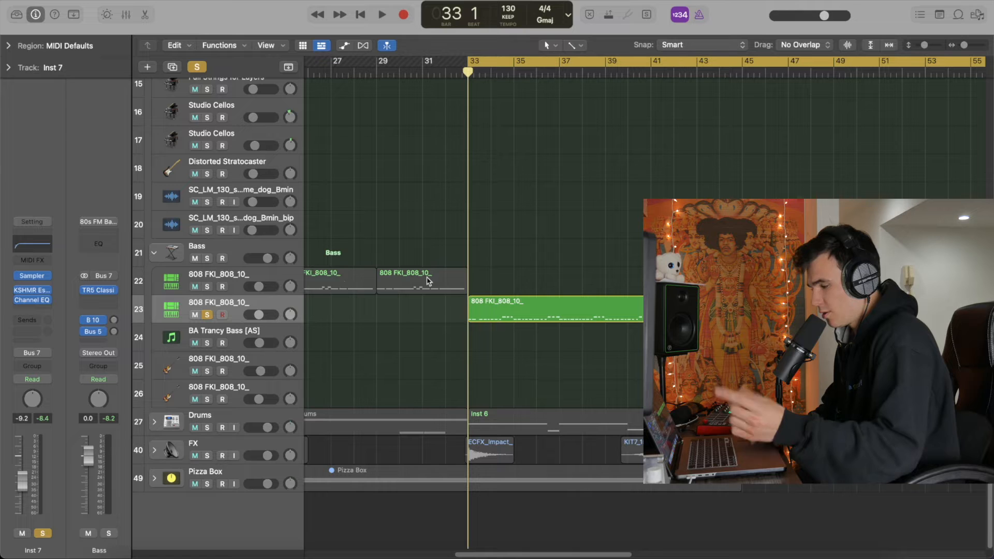
{"action": "key", "text": "space"}
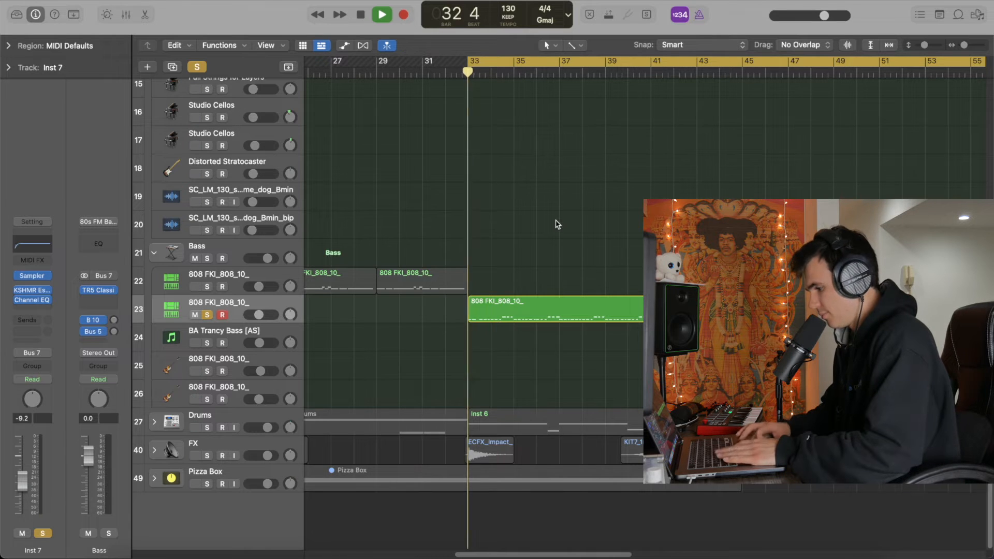
{"action": "key", "text": "super+Left"}
{"action": "key", "text": "super+Left"}
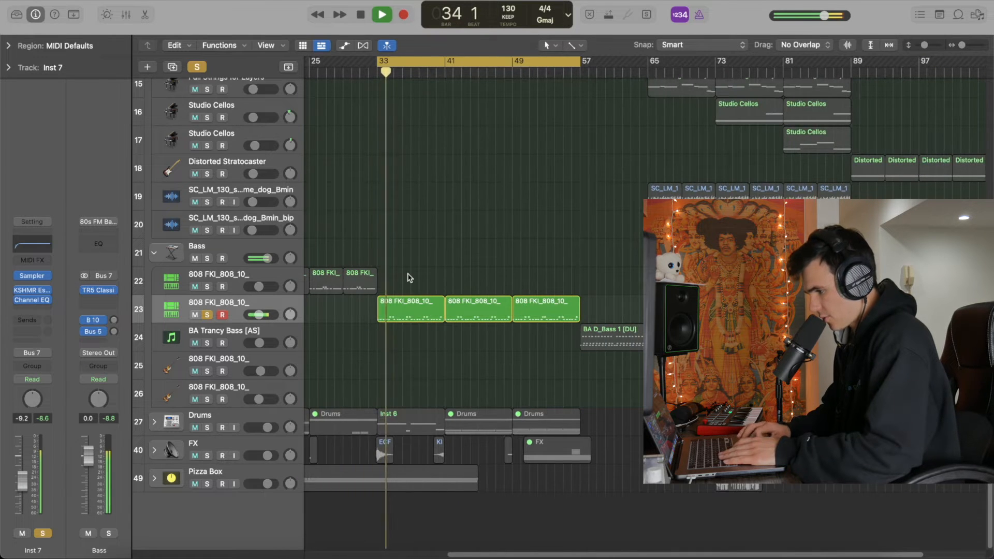
{"action": "key", "text": "super+Right"}
{"action": "key", "text": "super+Right"}
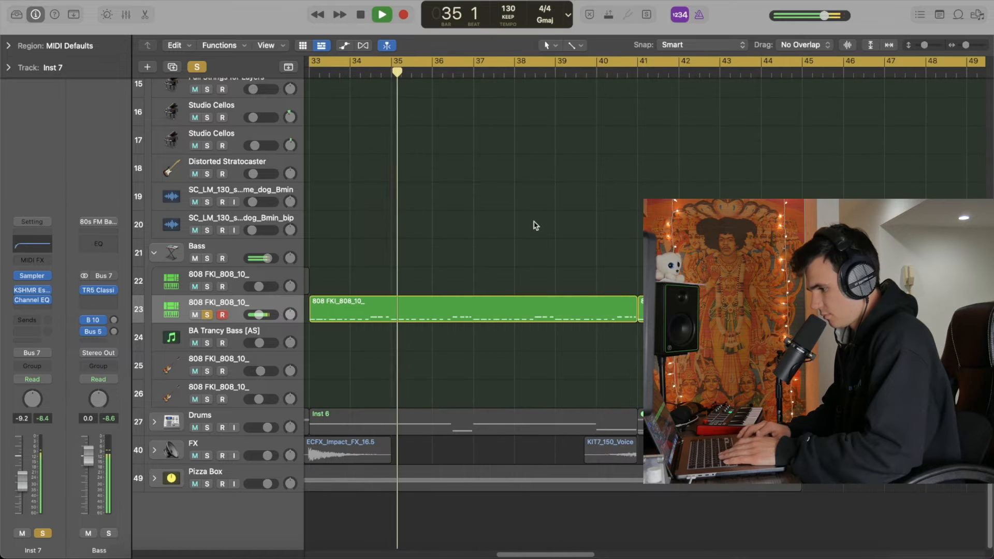
{"action": "key", "text": "super+Left"}
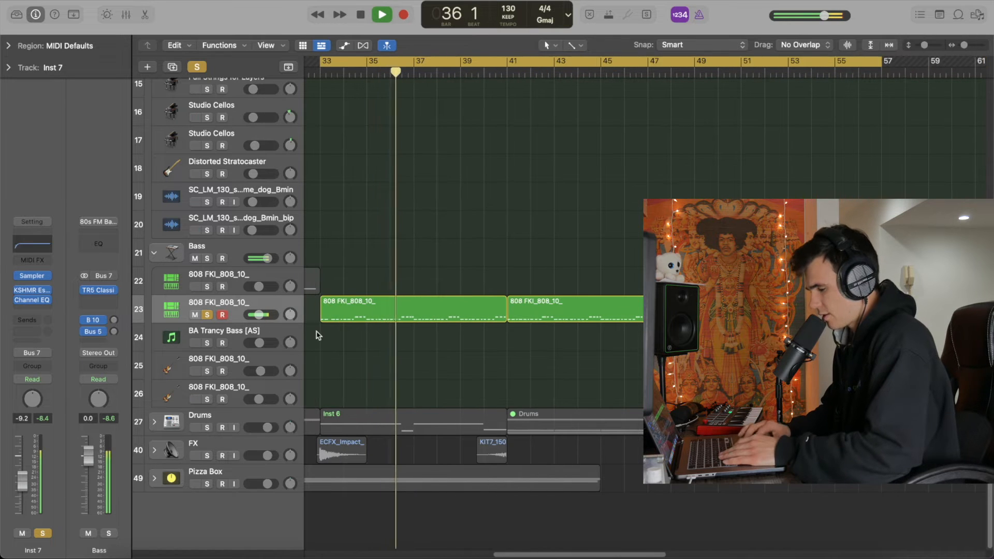
Clear the solo on the track 23 808 to hear it within the full mix, then stop playback
{"action": "key", "text": "s"}
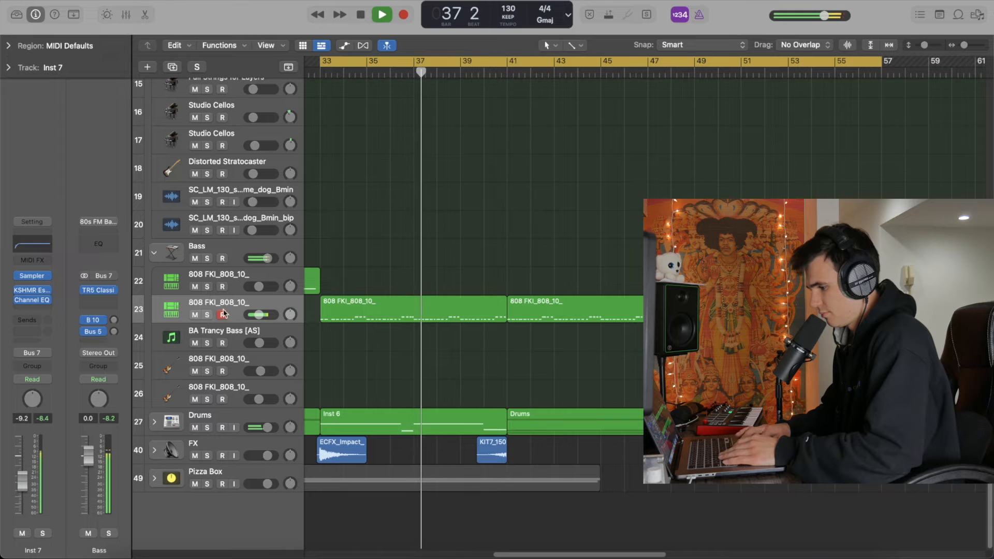
{"action": "key", "text": "space"}
Solo the track 23 808 again and replay it from bar 35, then stop and clear the solo
{"action": "key", "text": "s"}
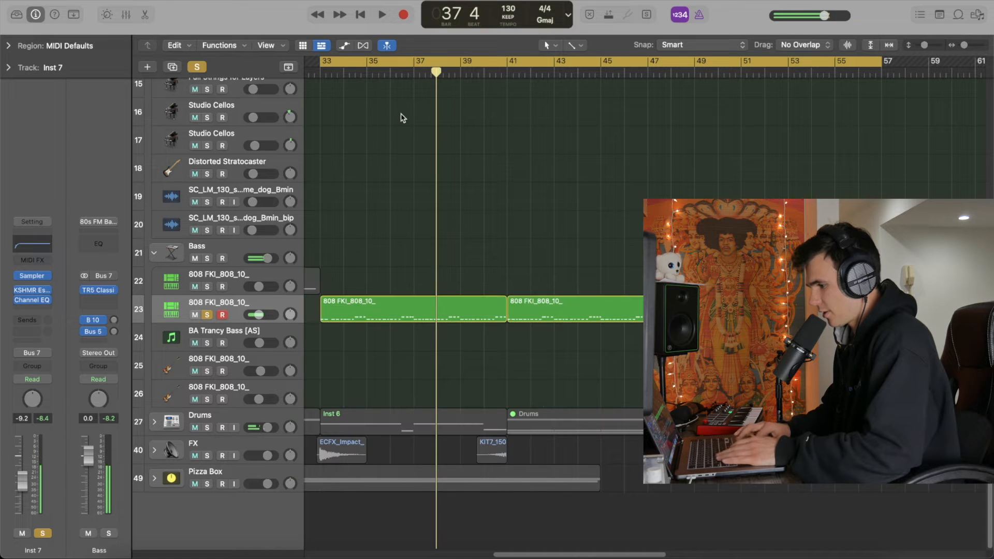
{"action": "left_click", "coordinate": [366, 73]}
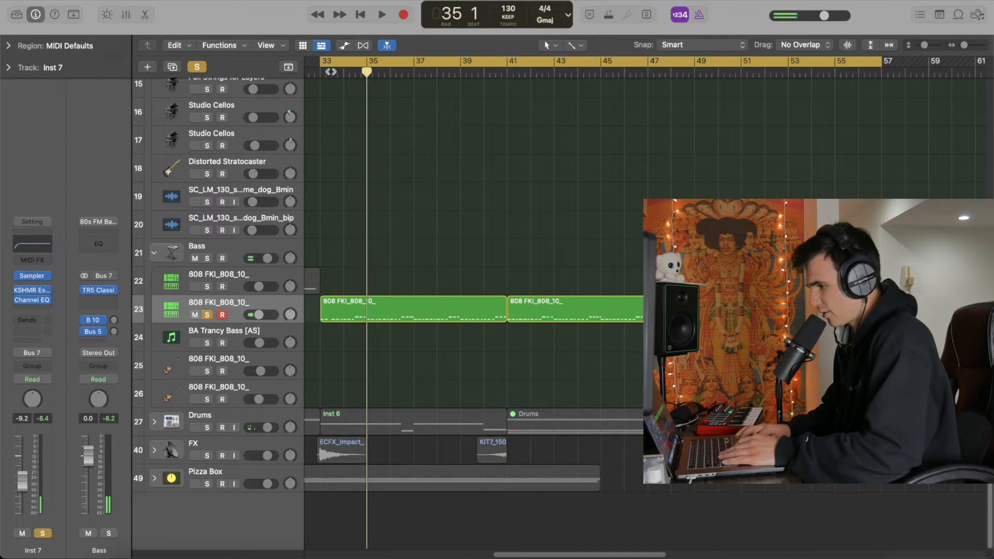
{"action": "key", "text": "space"}
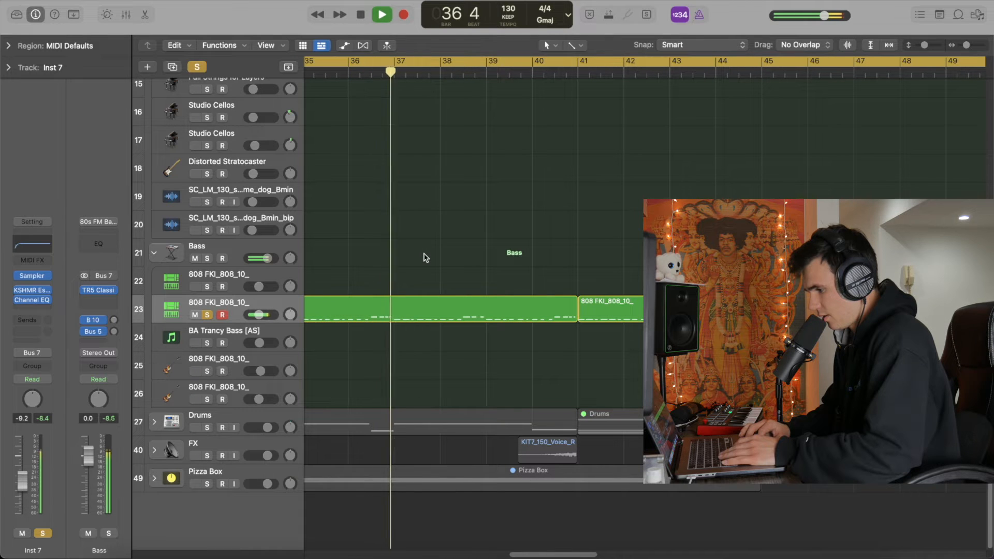
{"action": "key", "text": "space"}
{"action": "left_click", "coordinate": [207, 315]}
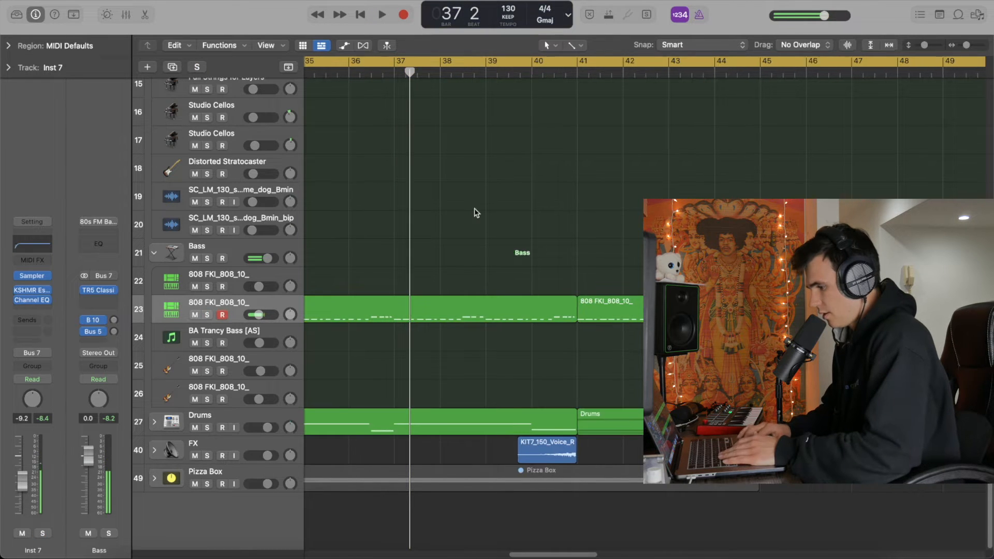
Solo the Drums stack, play it from bar 33, and expand it to look through its tracks
{"action": "scroll", "coordinate": [474, 208], "scroll_direction": "down", "scroll_amount": 3}
{"action": "left_click", "coordinate": [207, 427]}
{"action": "key", "text": "space"}
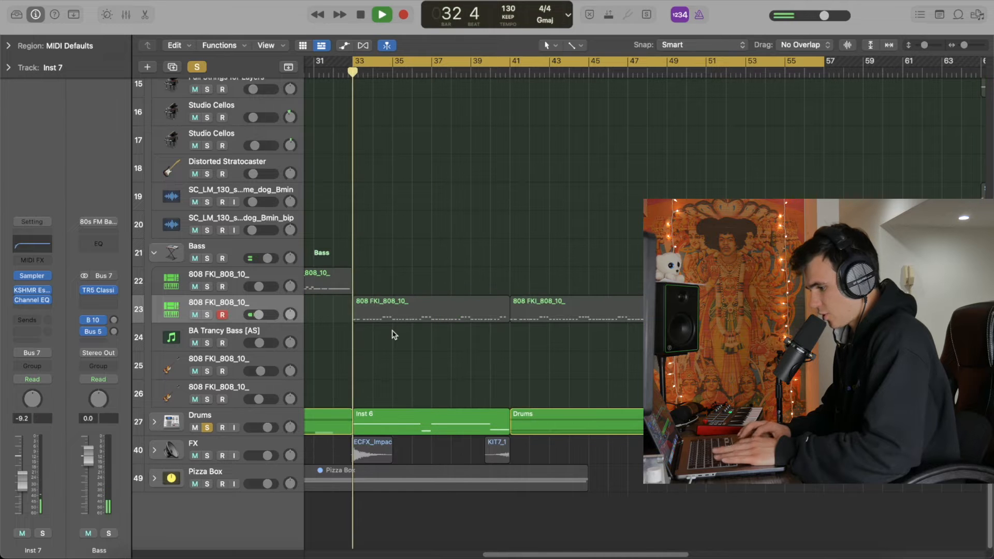
{"action": "left_click", "coordinate": [154, 422]}
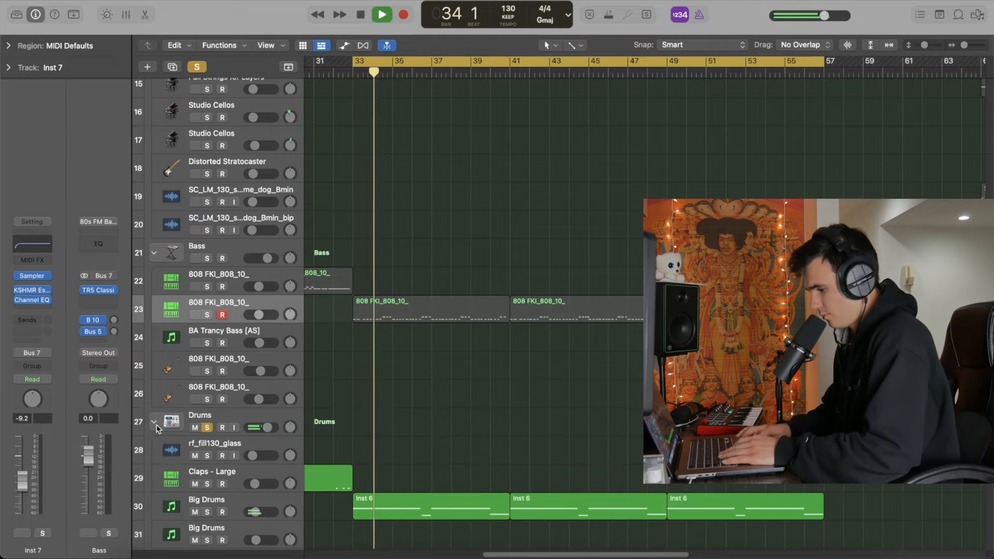
{"action": "scroll", "coordinate": [466, 362], "scroll_direction": "down", "scroll_amount": 10}
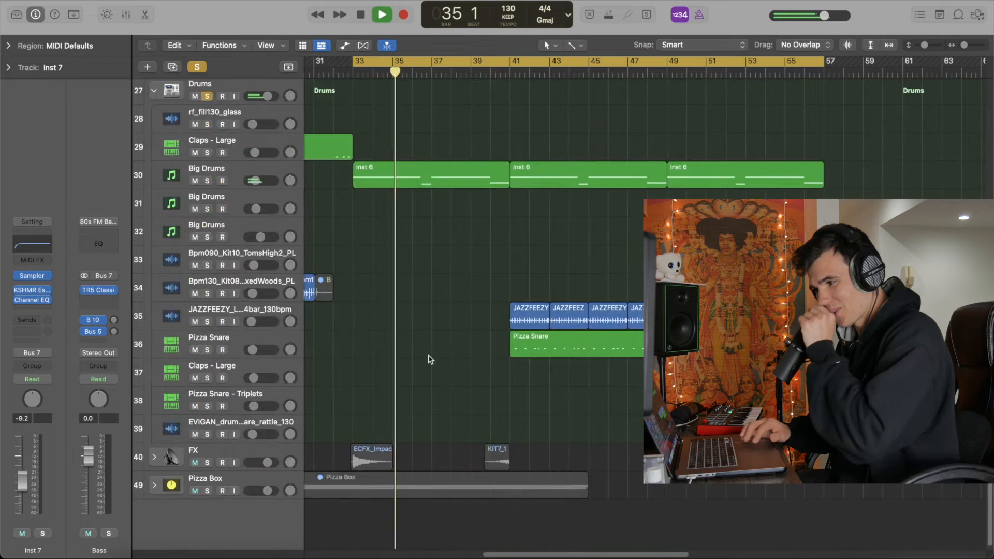
Select the Big Drums track 30, stop playback, and open its SE-DRUMS instrument to examine the settings
{"action": "left_click", "coordinate": [235, 169]}
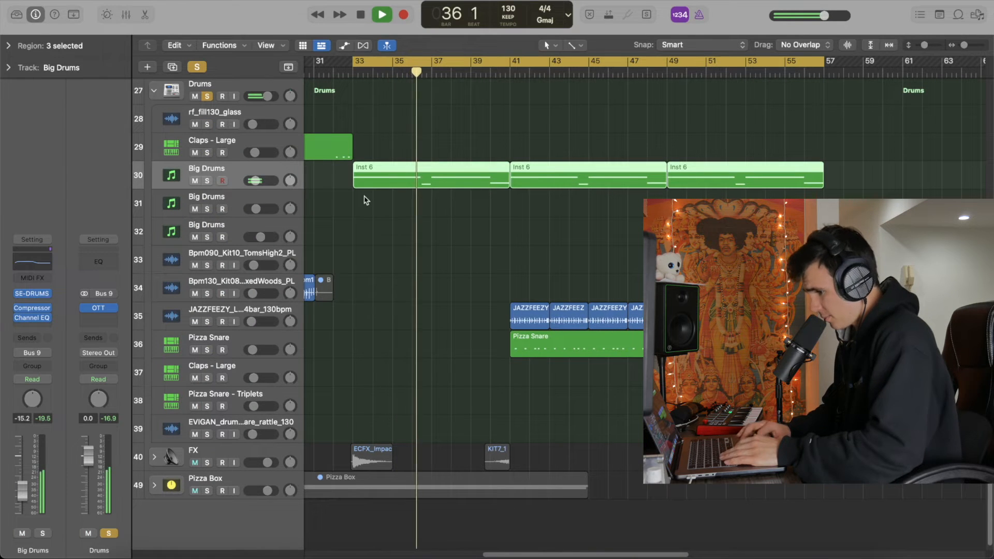
{"action": "key", "text": "space"}
{"action": "left_click", "coordinate": [33, 294]}
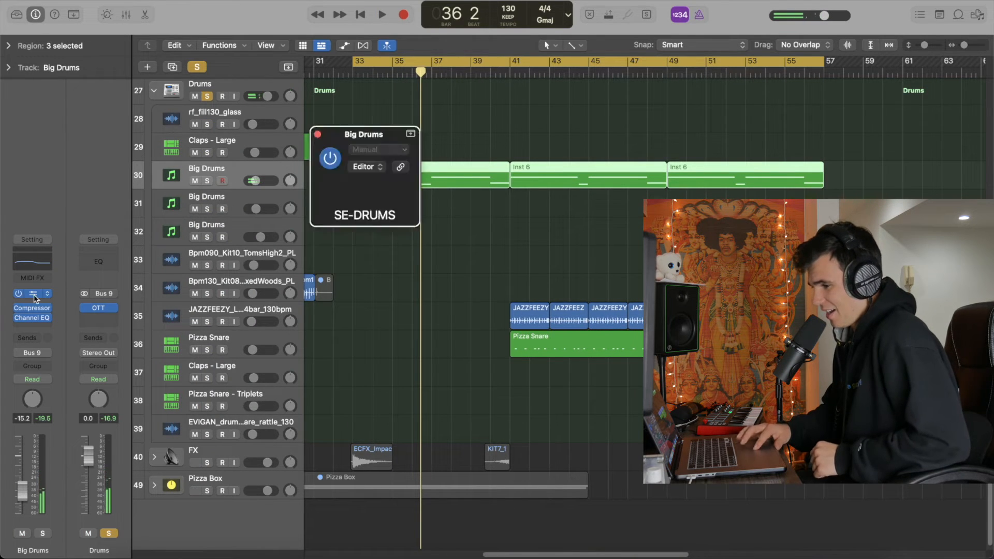
{"action": "left_click_drag", "start_coordinate": [679, 42], "coordinate": [600, 75]}
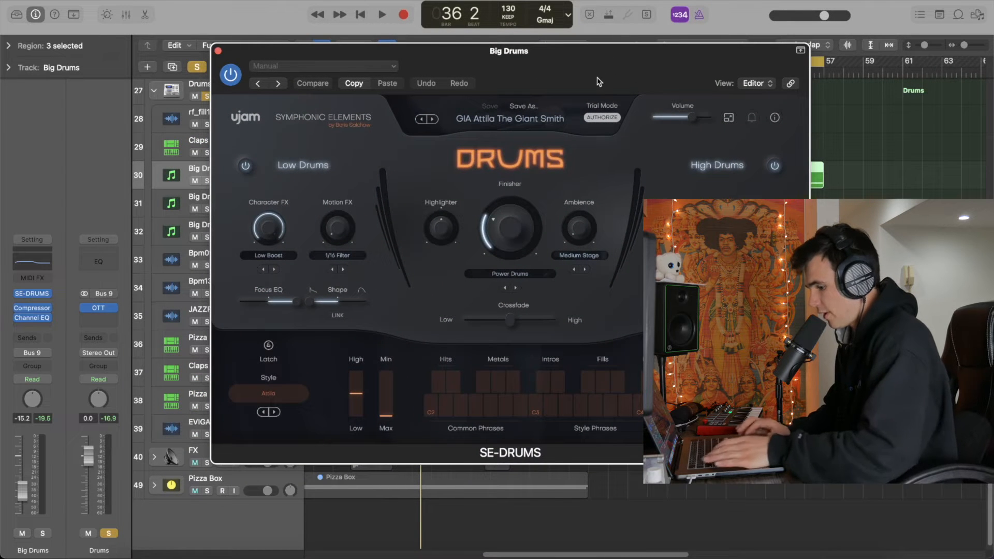
{"action": "key", "text": "XF86MonBrightnessUp"}
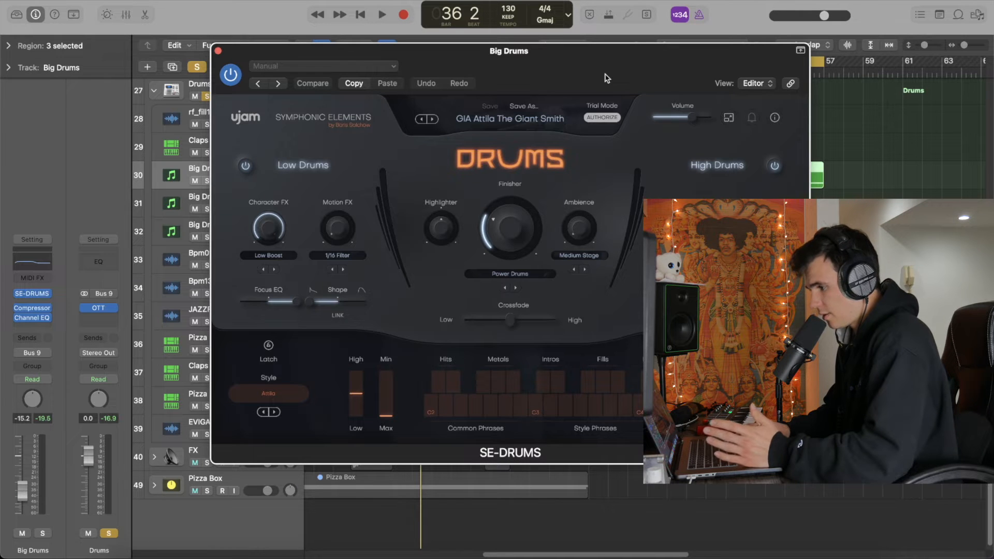
Look through the factory preset categories of the SE-DRUMS instrument, then close the plug-in window
{"action": "left_click_drag", "start_coordinate": [543, 78], "coordinate": [605, 105]}
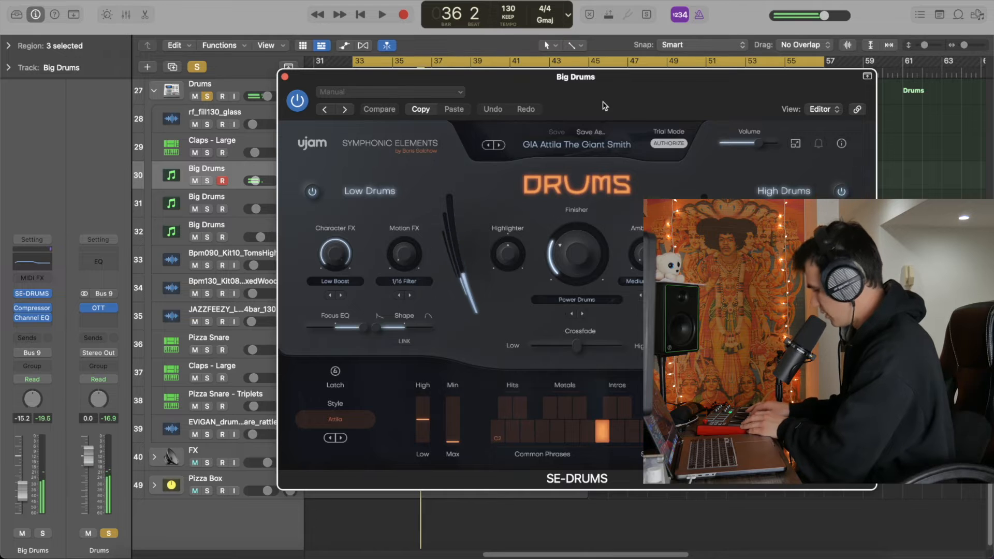
{"action": "left_click", "coordinate": [589, 146]}
{"action": "mouse_move", "coordinate": [582, 154]}
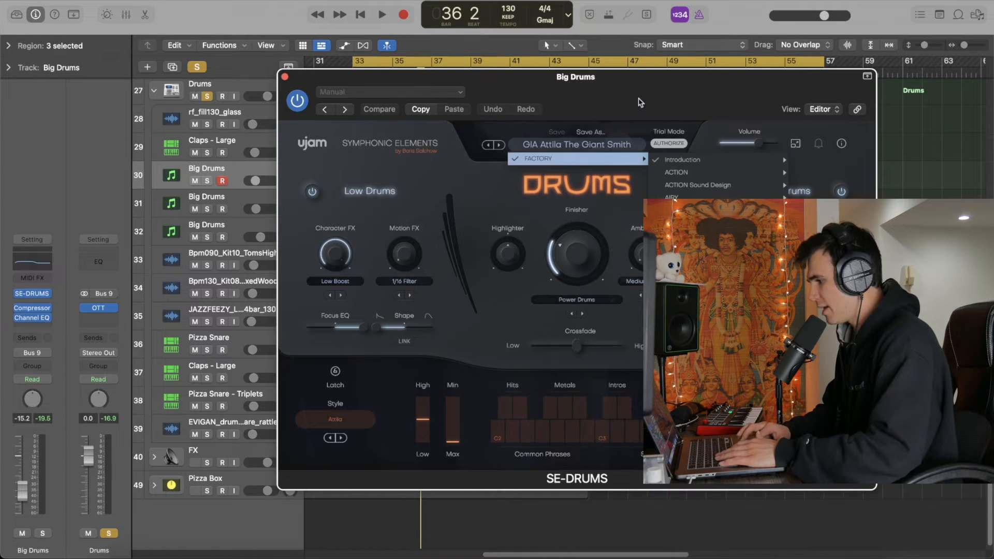
{"action": "left_click", "coordinate": [285, 78]}
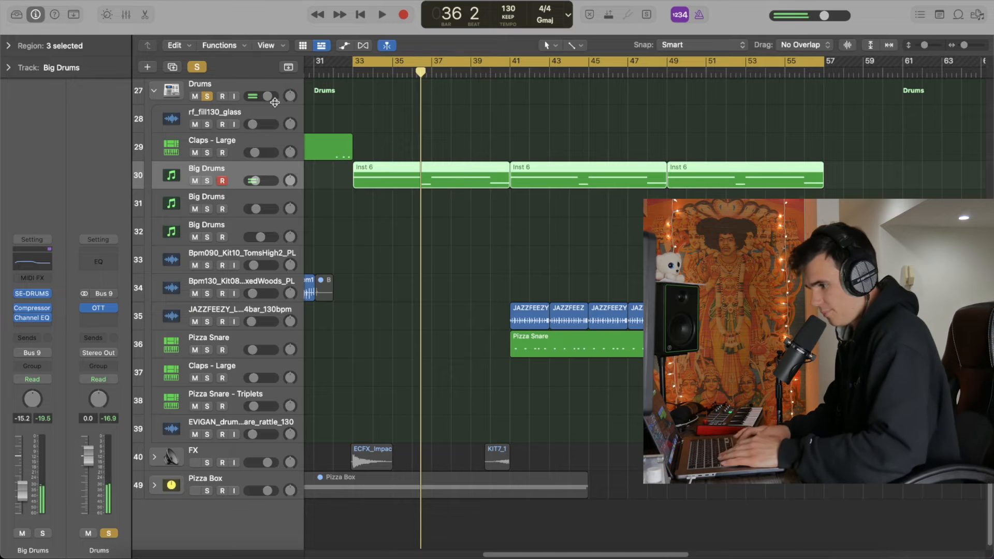
Clear the solo, turn off the cycle range, and play the full mix from bar 33 and from bar 49
{"action": "left_click", "coordinate": [200, 64]}
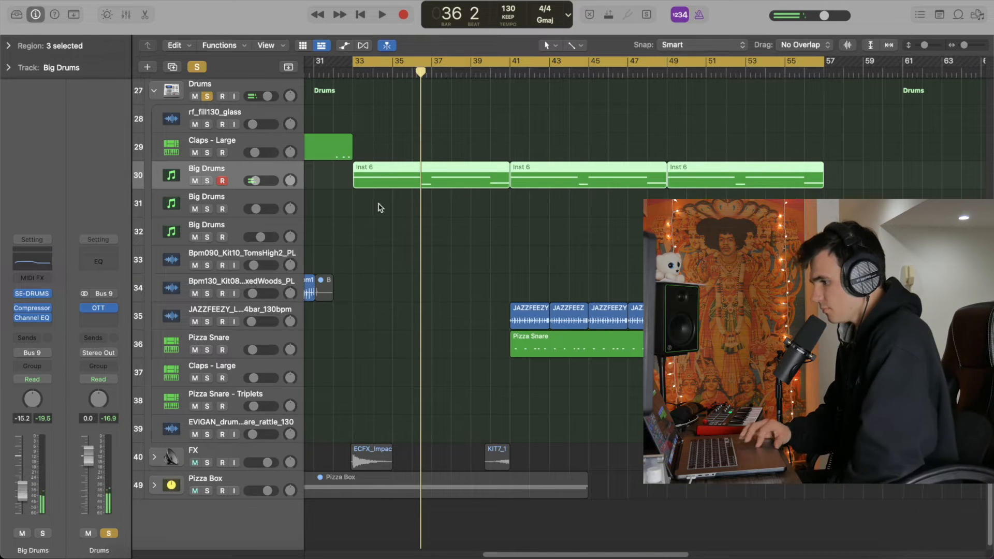
{"action": "scroll", "coordinate": [378, 233], "scroll_direction": "up", "scroll_amount": 6}
{"action": "key", "text": "space"}
{"action": "key", "text": "c"}
{"action": "key", "text": "space"}
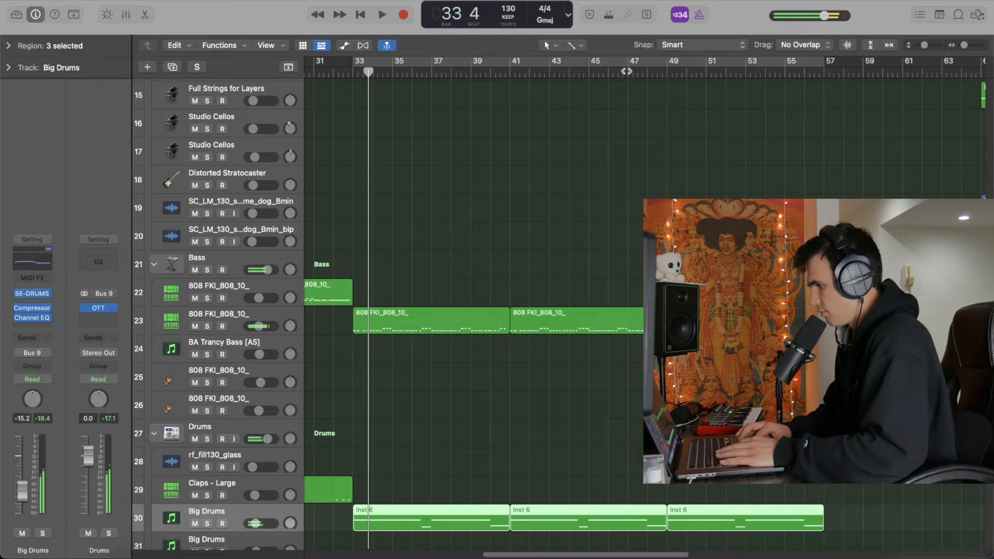
{"action": "left_click", "coordinate": [628, 72]}
{"action": "left_click", "coordinate": [666, 73]}
{"action": "key", "text": "space"}
{"action": "scroll", "coordinate": [642, 155], "scroll_direction": "right", "scroll_amount": 4}
{"action": "left_click", "coordinate": [551, 247]}
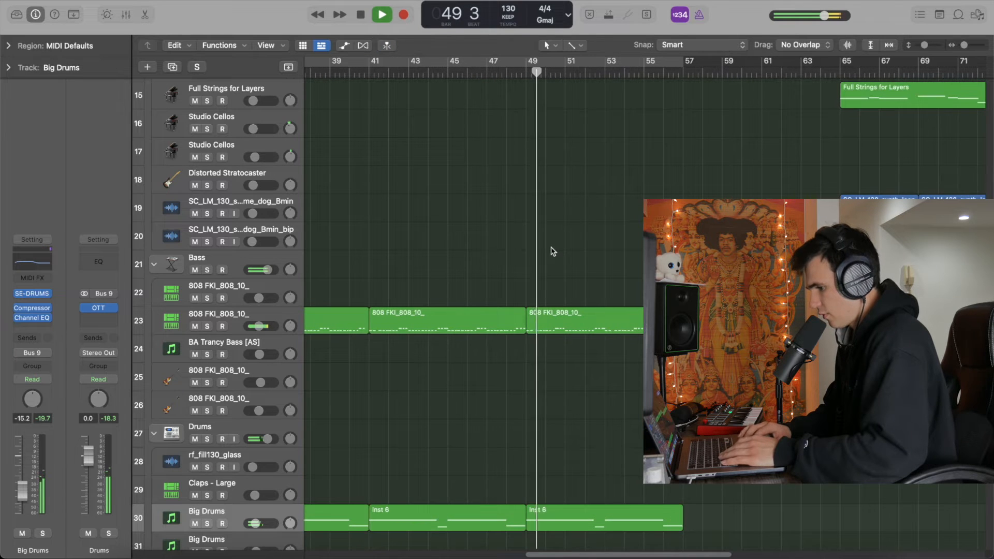
Solo the Pizza Snare on track 36 during playback to isolate it from the mix, then stop
{"action": "scroll", "coordinate": [550, 248], "scroll_direction": "down", "scroll_amount": 4}
{"action": "scroll", "coordinate": [552, 250], "scroll_direction": "down", "scroll_amount": 3}
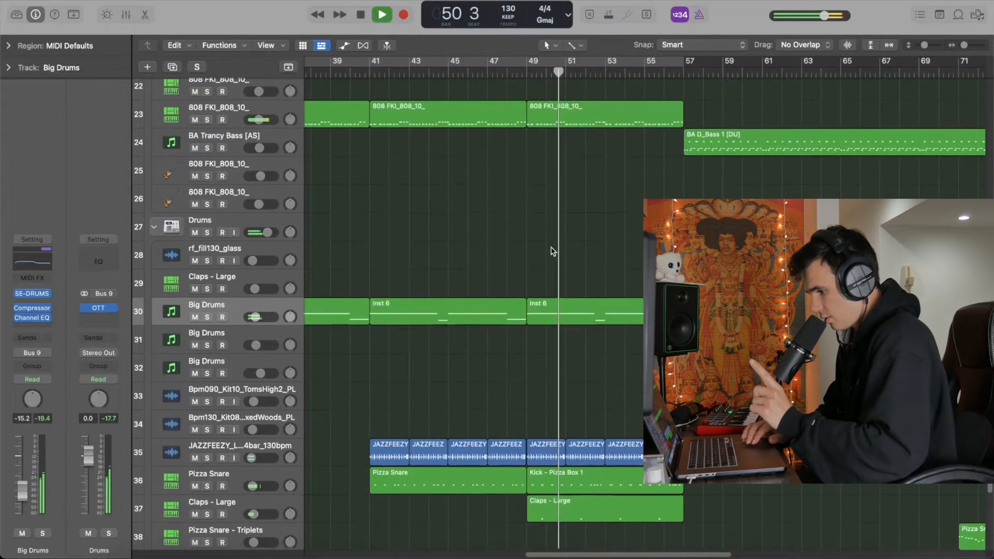
{"action": "scroll", "coordinate": [466, 289], "scroll_direction": "down", "scroll_amount": 4}
{"action": "left_click", "coordinate": [236, 371]}
{"action": "left_click", "coordinate": [208, 382]}
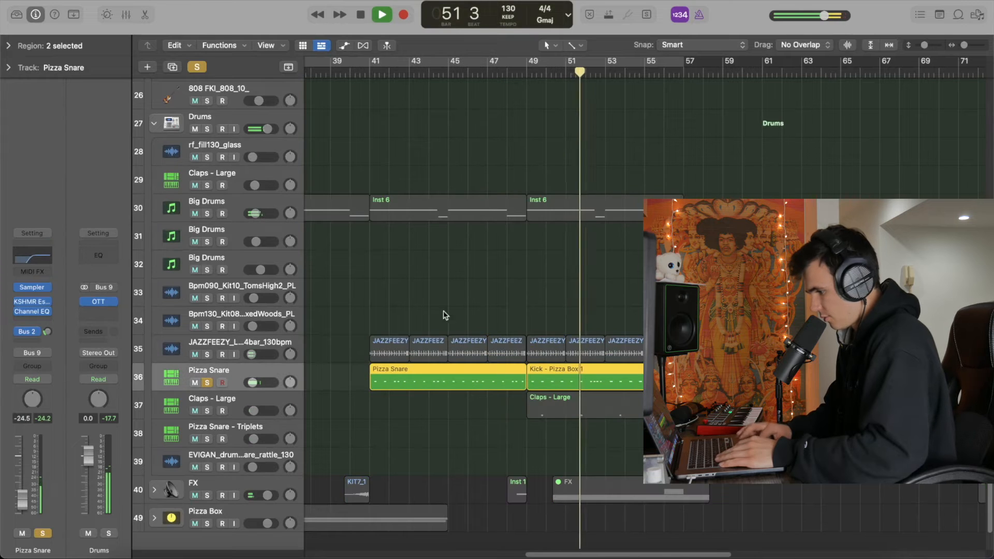
{"action": "key", "text": "space"}
Play the soloed Pizza Snare from bar 41, add the JAZZFEEZY loop on track 35 to the solo, then stop
{"action": "left_click", "coordinate": [531, 70]}
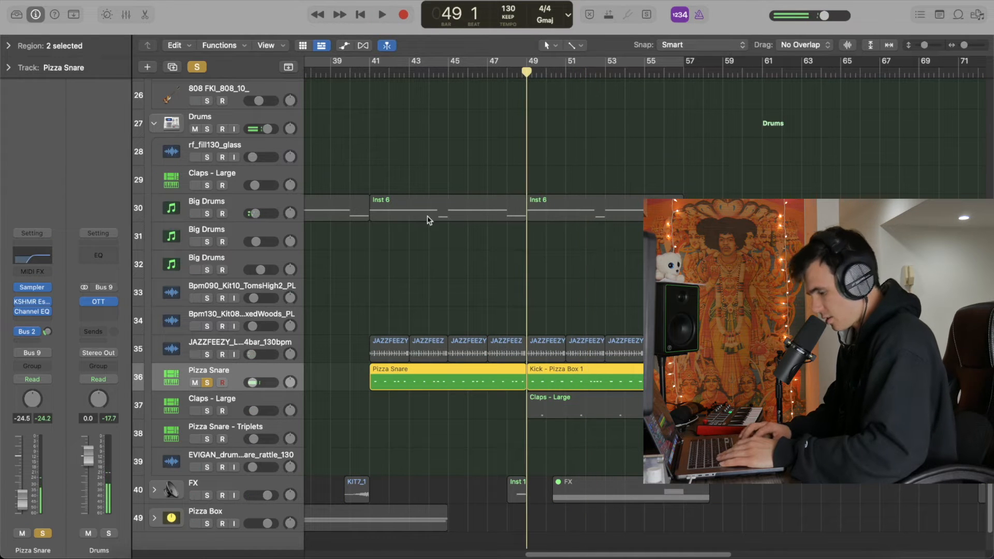
{"action": "left_click", "coordinate": [369, 73]}
{"action": "key", "text": "space"}
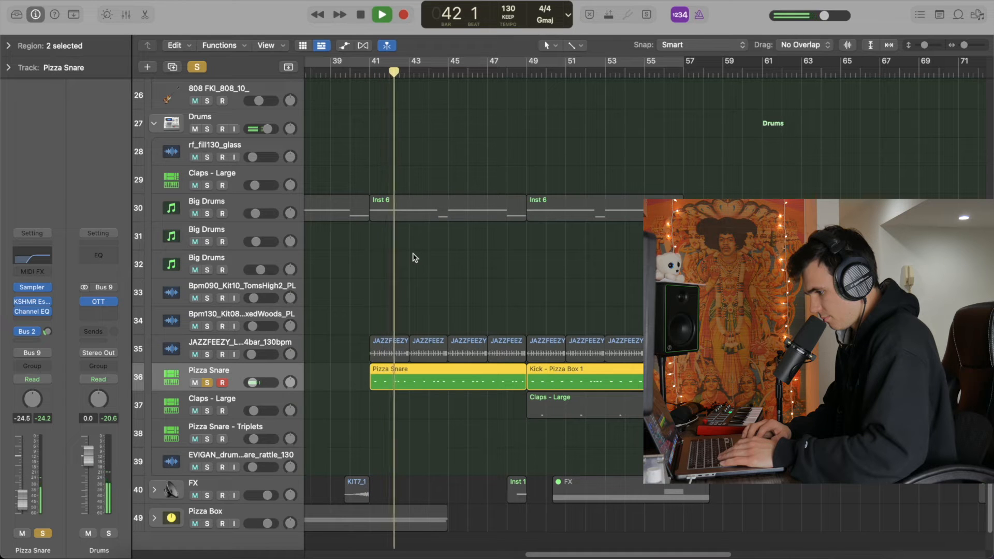
{"action": "left_click", "coordinate": [208, 355]}
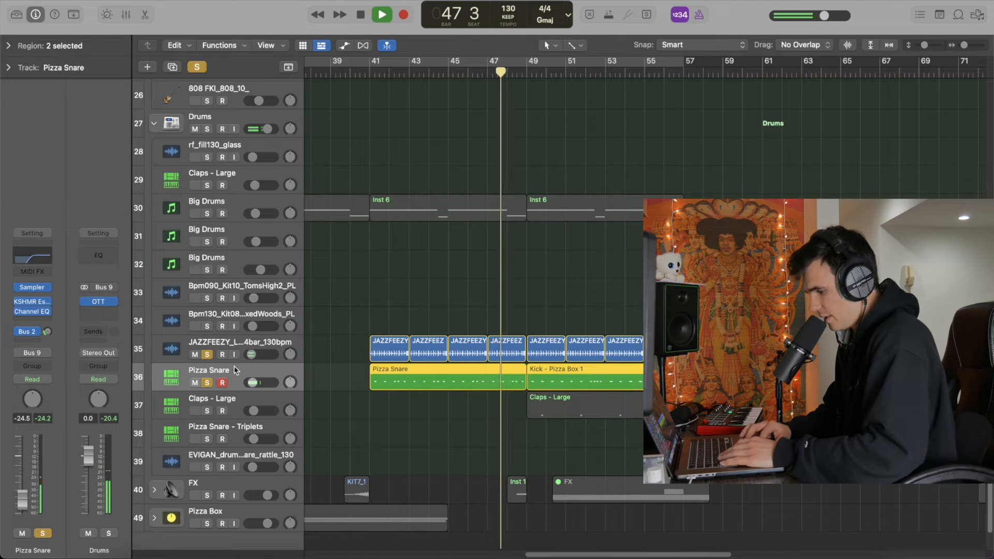
{"action": "key", "text": "space"}
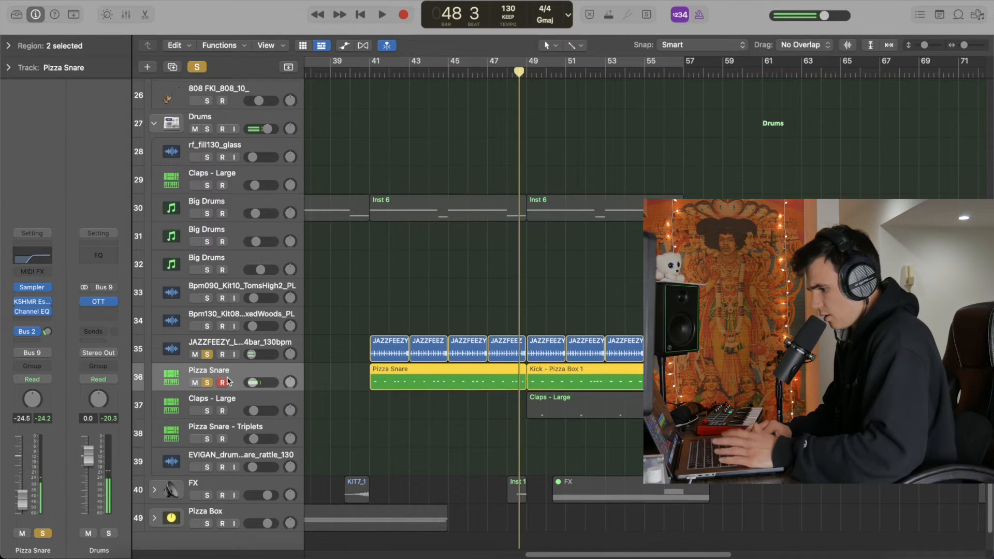
Expand the Pizza Box stack on track 49 to look through its recorded tracks from the song start
{"action": "scroll", "coordinate": [226, 425], "scroll_direction": "down", "scroll_amount": 2}
{"action": "left_click", "coordinate": [224, 471]}
{"action": "scroll", "coordinate": [527, 462], "scroll_direction": "left", "scroll_amount": 4}
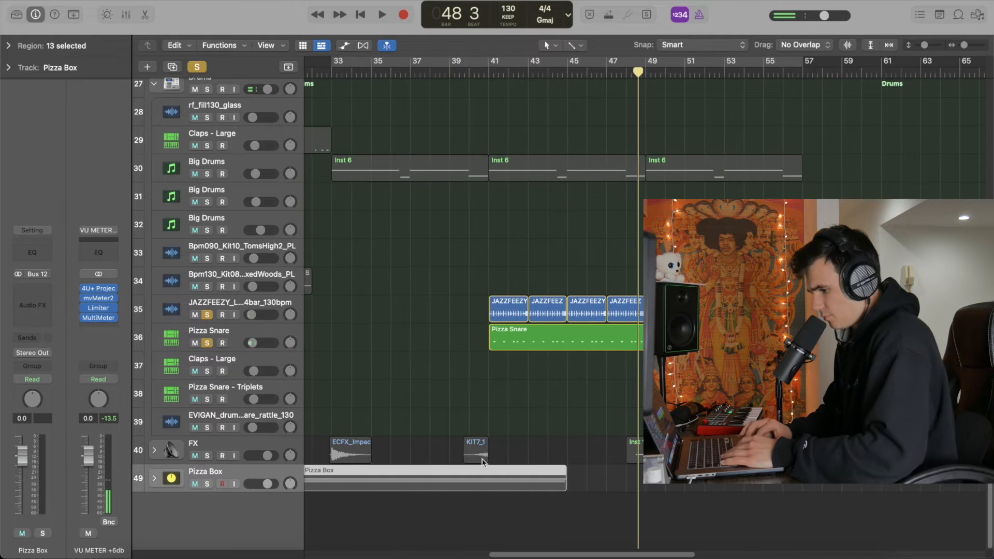
{"action": "left_click", "coordinate": [154, 478]}
{"action": "scroll", "coordinate": [417, 397], "scroll_direction": "down", "scroll_amount": 7}
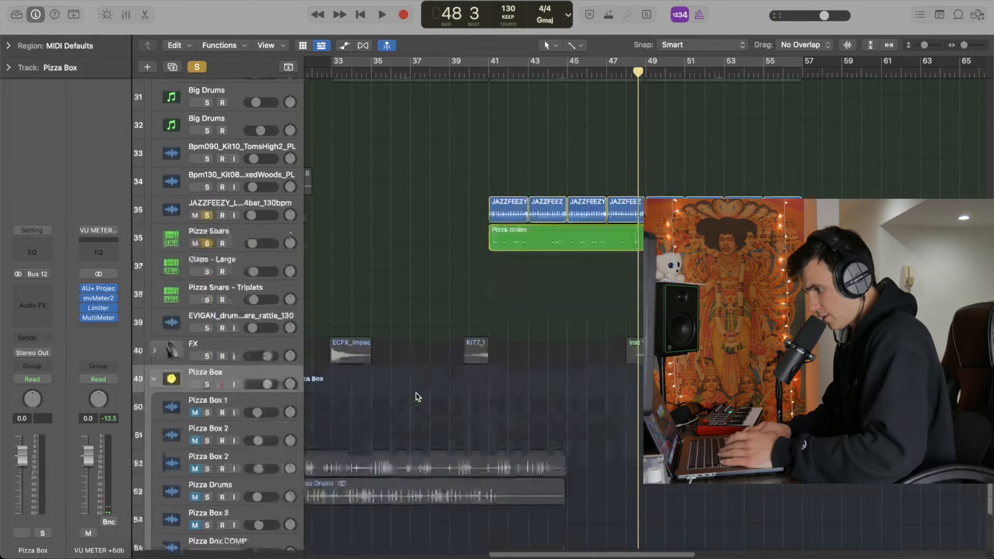
{"action": "key", "text": "super+Left"}
{"action": "scroll", "coordinate": [449, 206], "scroll_direction": "left", "scroll_amount": 5}
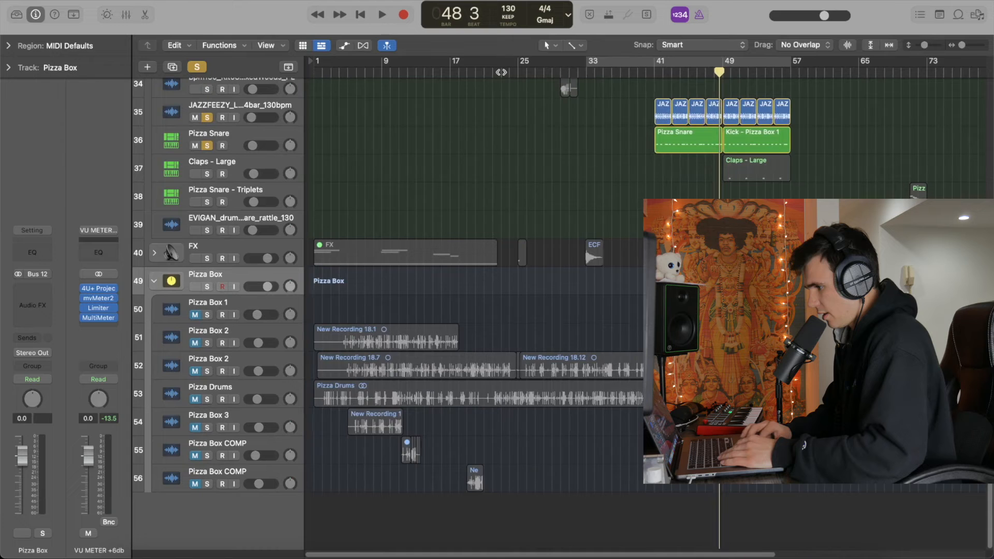
Solo the Pizza Box 2 recording on track 52, play it from bar 11, then stop and clear its solo
{"action": "left_click", "coordinate": [393, 73]}
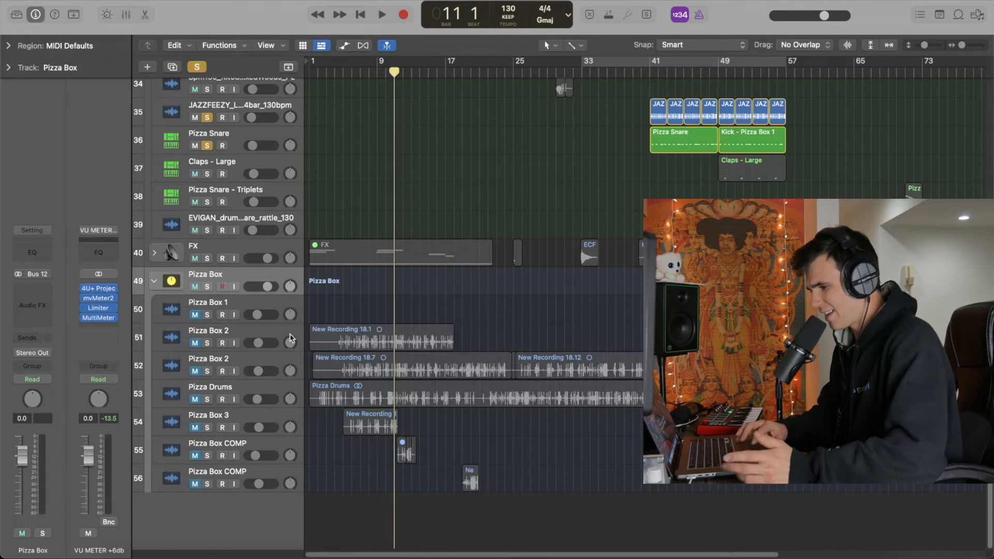
{"action": "left_click", "coordinate": [208, 371]}
{"action": "key", "text": "space"}
{"action": "key", "text": "super+Right"}
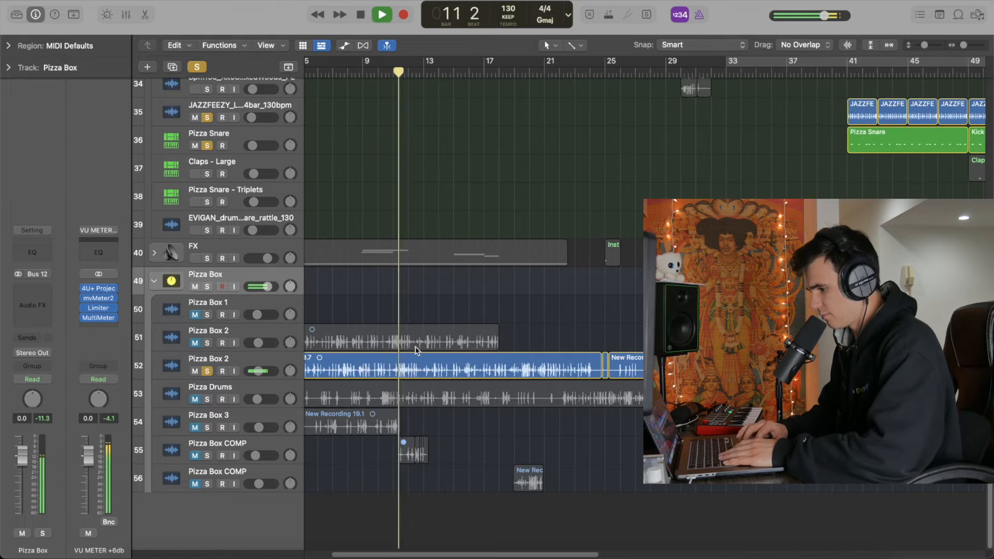
{"action": "left_click", "coordinate": [208, 372]}
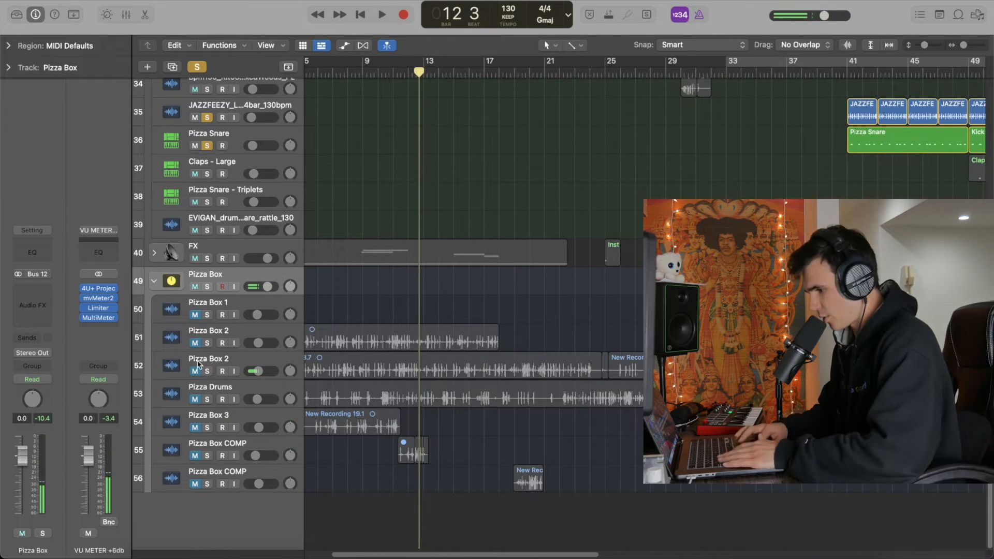
Audition the Pizza Box 2 recording on track 51 and the Pizza Drums on track 53 in solo, clearing each solo
{"action": "left_click", "coordinate": [208, 342]}
{"action": "left_click", "coordinate": [208, 343]}
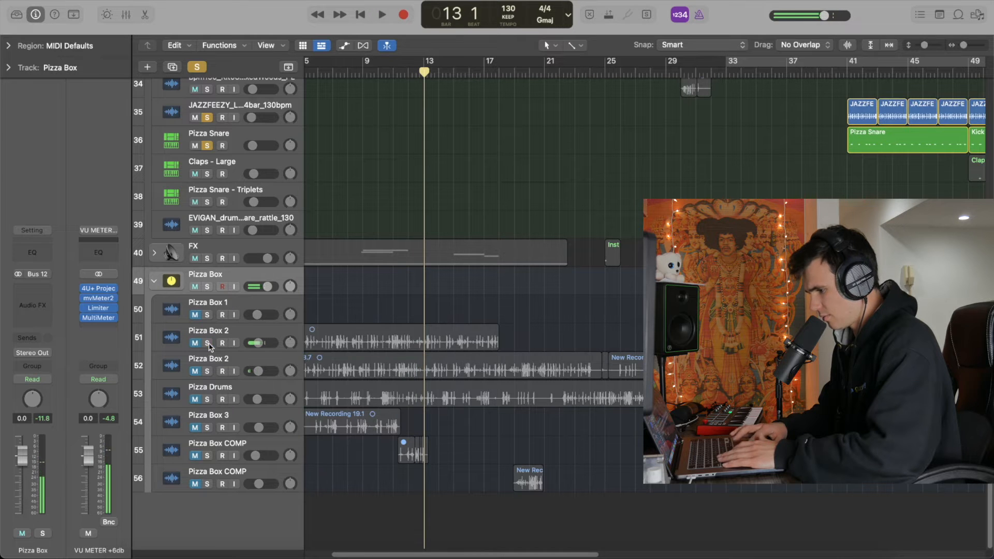
{"action": "left_click", "coordinate": [208, 399]}
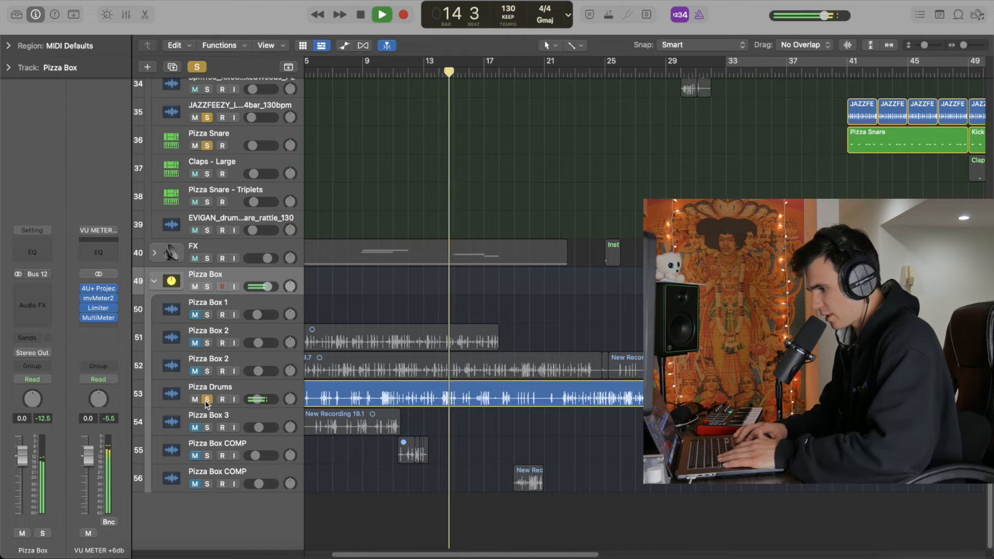
{"action": "key", "text": "space"}
{"action": "left_click", "coordinate": [207, 399]}
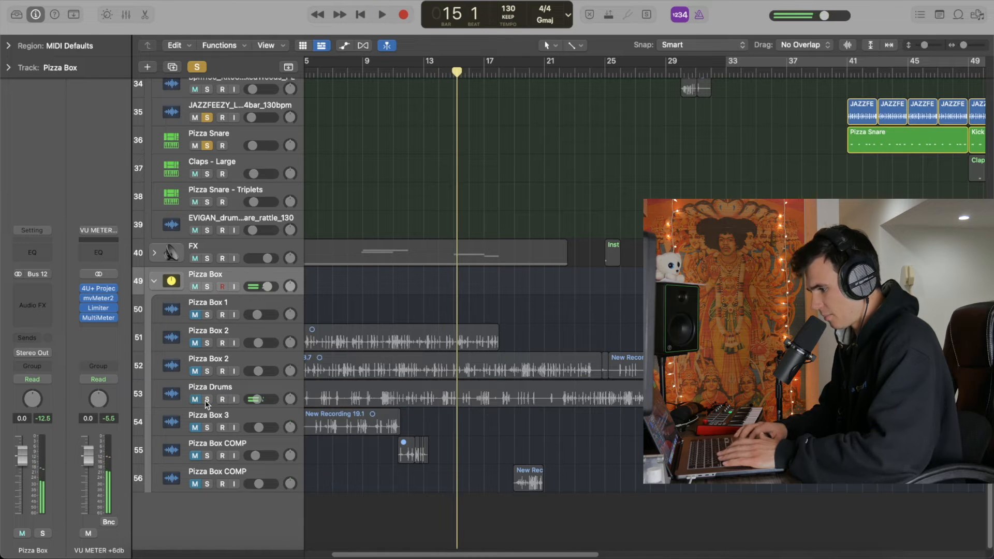
Select the Pizza Snare track 36, open its Sampler to examine the pizza box sample, and play from bar 40
{"action": "key", "text": "super+Left"}
{"action": "key", "text": "super+Left"}
{"action": "key", "text": "super+Left"}
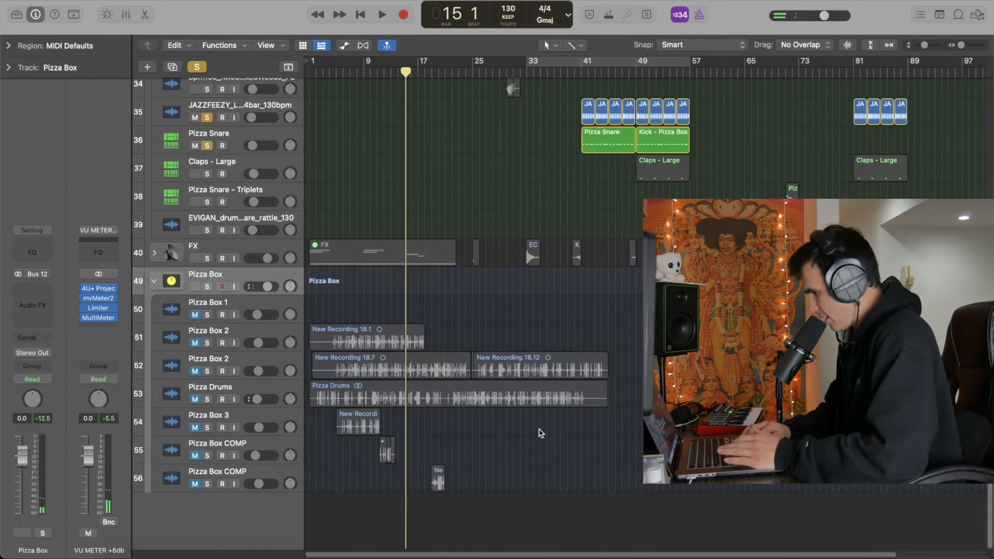
{"action": "scroll", "coordinate": [539, 433], "scroll_direction": "right", "scroll_amount": 4}
{"action": "left_click", "coordinate": [484, 70]}
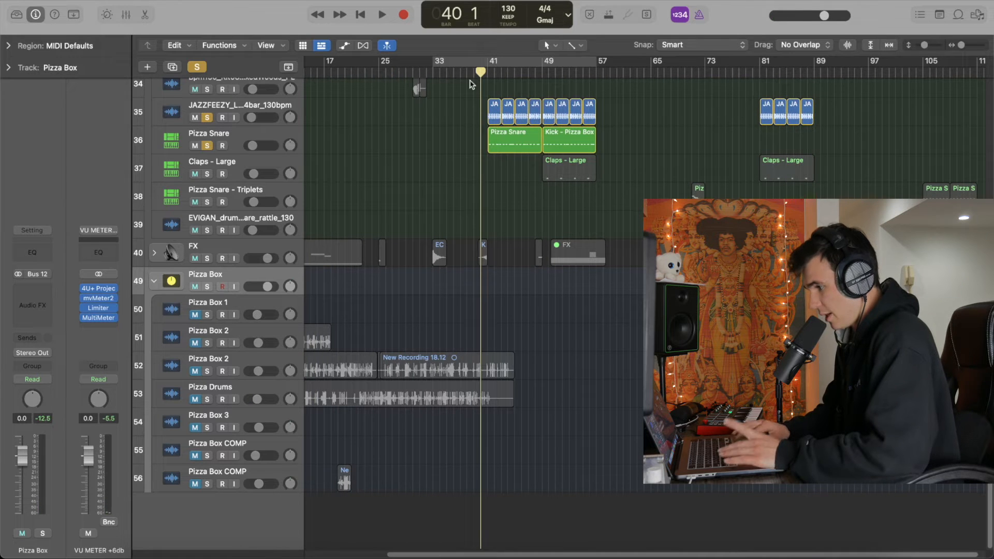
{"action": "key", "text": "super+Right"}
{"action": "key", "text": "super+Right"}
{"action": "key", "text": "super+Right"}
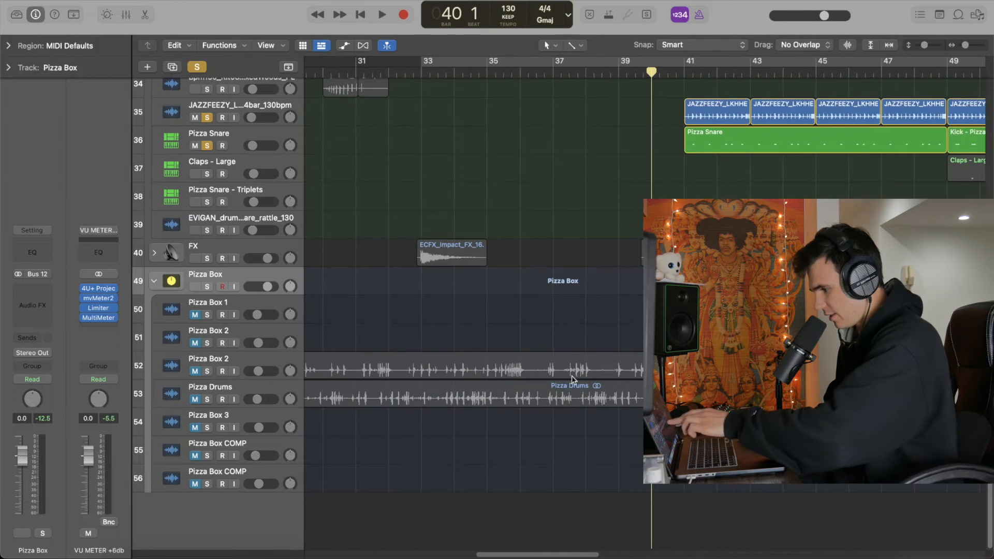
{"action": "scroll", "coordinate": [539, 382], "scroll_direction": "right", "scroll_amount": 3}
{"action": "left_click", "coordinate": [240, 162]}
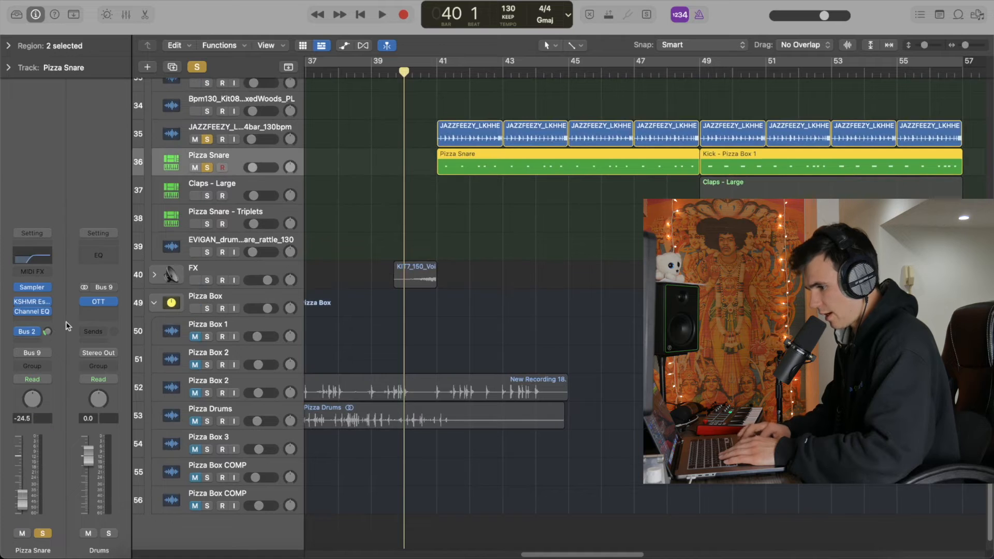
{"action": "left_click_drag", "start_coordinate": [587, 146], "coordinate": [698, 242]}
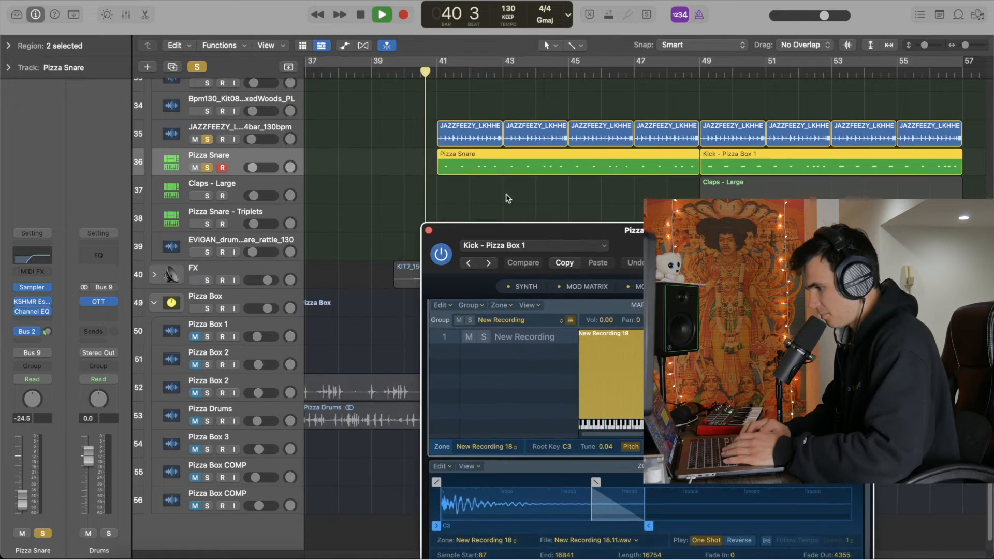
Drop the JAZZFEEZY loop from the solo to hear the Pizza Snare alone, then stop, clear all solos, and close the Sampler
{"action": "left_click", "coordinate": [207, 140]}
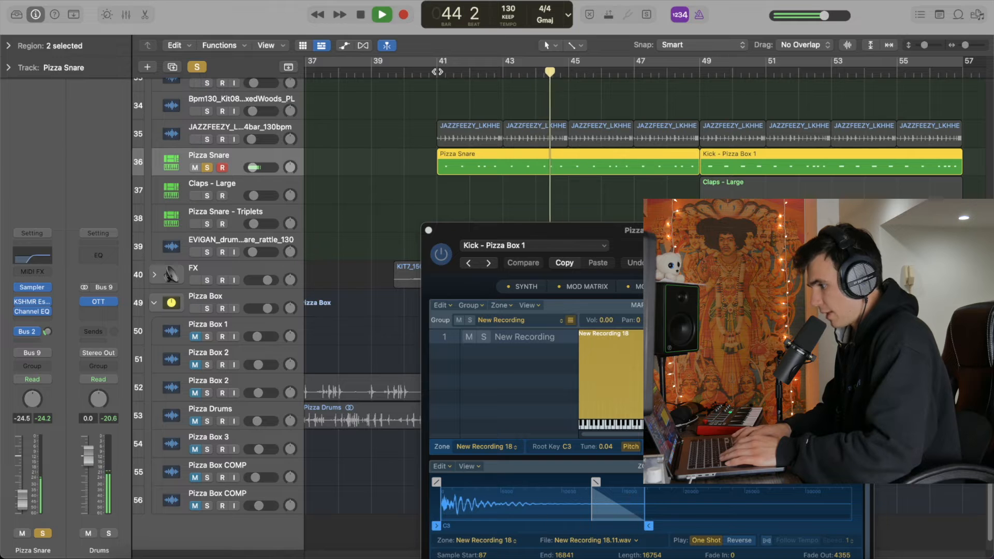
{"action": "left_click", "coordinate": [205, 68]}
{"action": "left_click", "coordinate": [429, 230]}
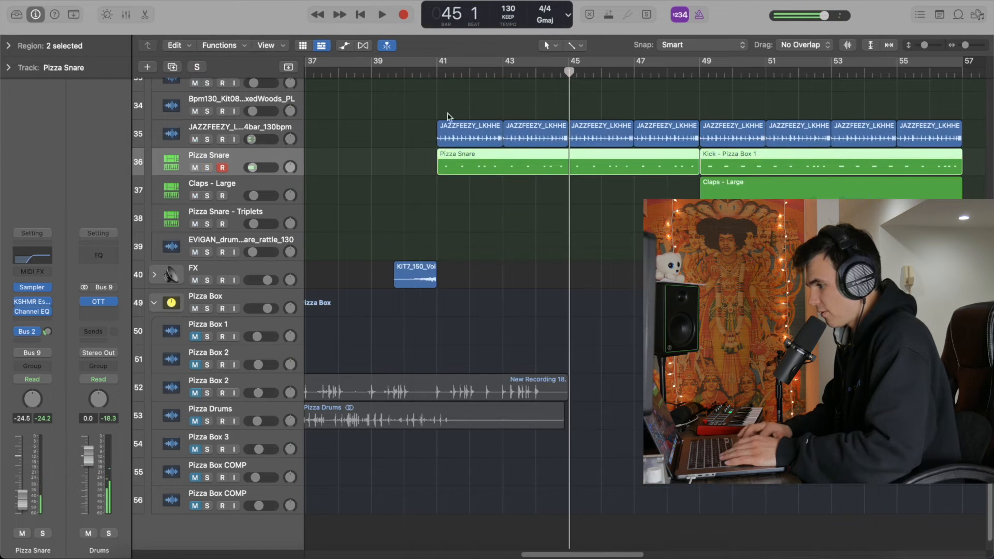
Select the JAZZFEEZY loop on track 35 and play the full mix from bar 39
{"action": "left_click", "coordinate": [377, 72]}
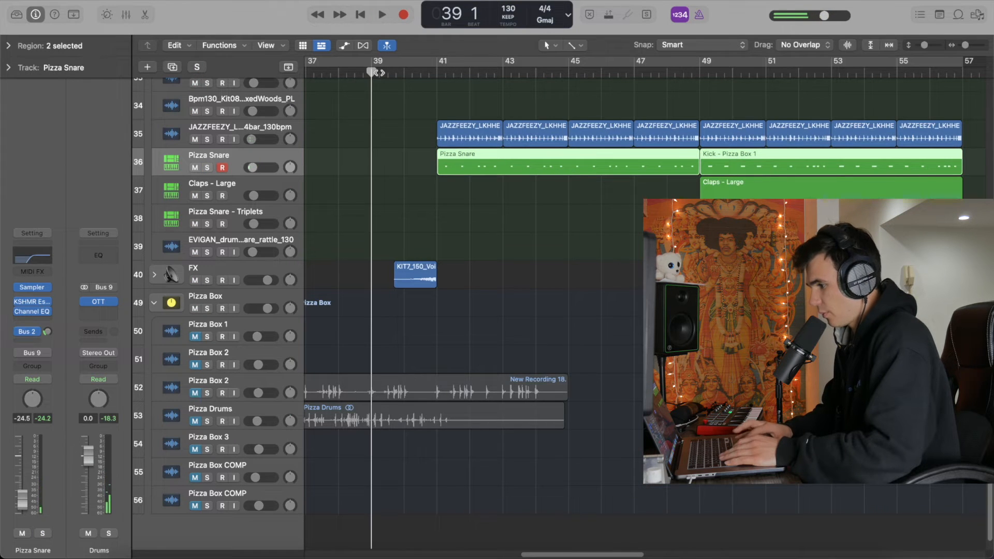
{"action": "left_click", "coordinate": [247, 129]}
{"action": "key", "text": "space"}
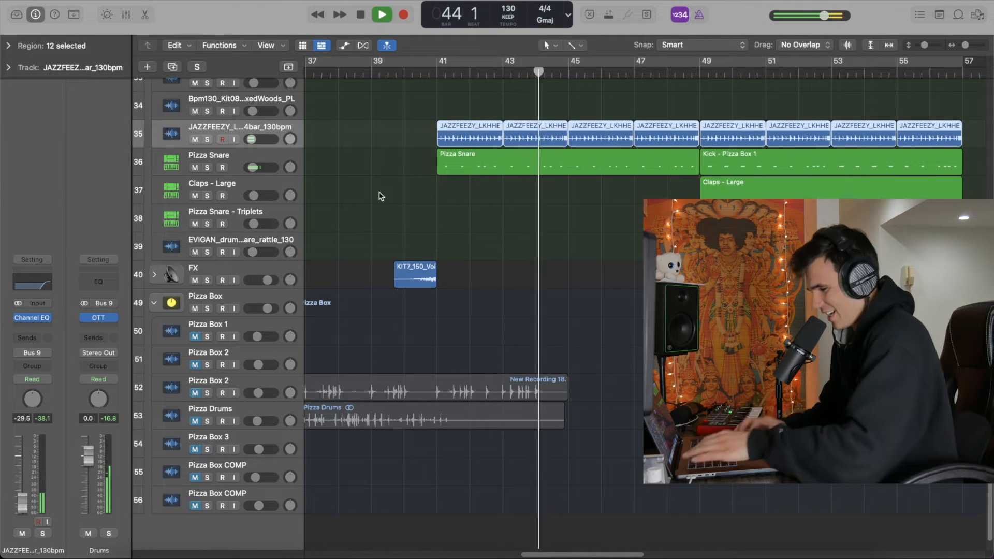
Play the full mix from about bar 50, where the Kick - Pizza Box 1 and Claps - Large regions run together
{"action": "key", "text": "XF86MonBrightnessUp"}
{"action": "key", "text": "super+Left"}
{"action": "key", "text": "super+Left"}
{"action": "left_click", "coordinate": [567, 73]}
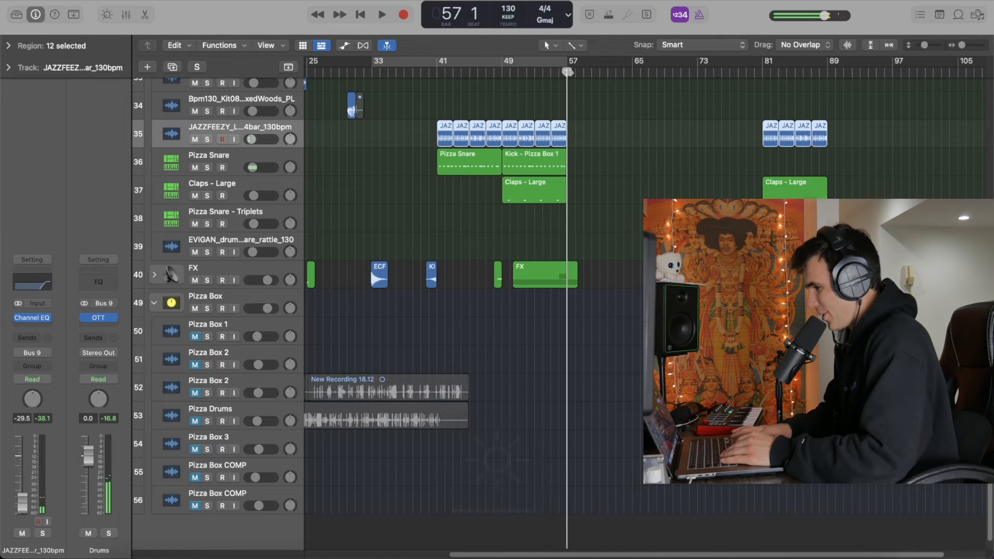
{"action": "left_click", "coordinate": [519, 72]}
{"action": "key", "text": "space"}
{"action": "key", "text": "super+Right"}
{"action": "key", "text": "super+Right"}
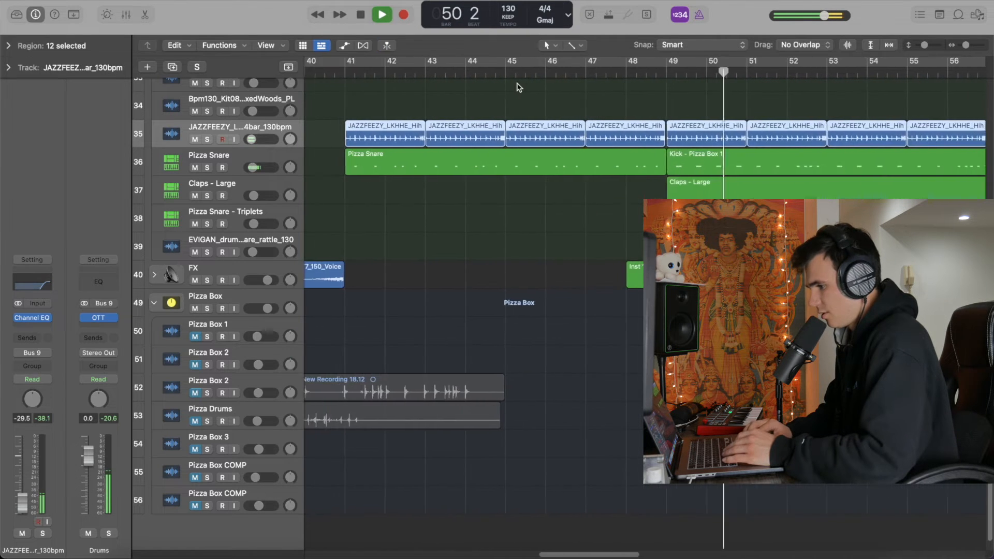
{"action": "scroll", "coordinate": [489, 193], "scroll_direction": "right", "scroll_amount": 5}
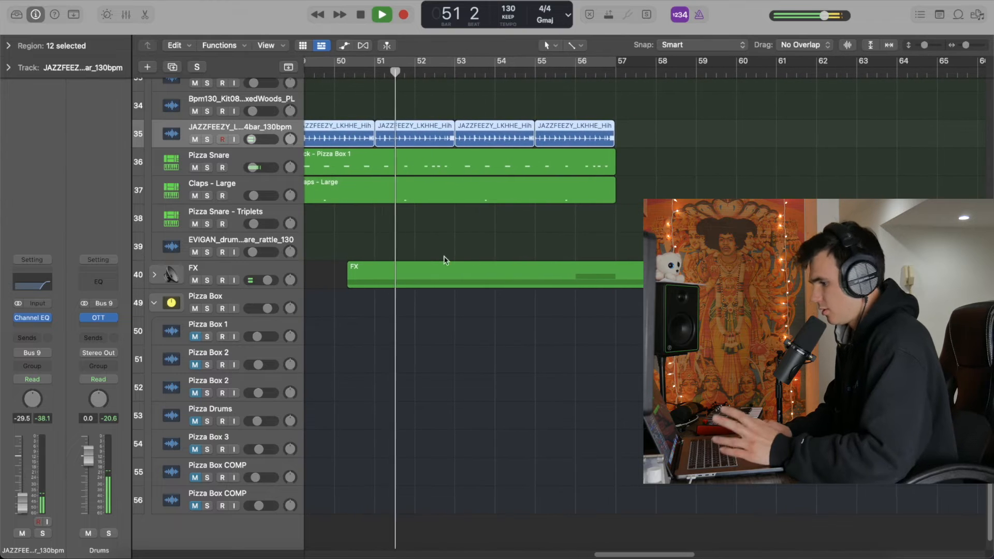
Collapse the Pizza Box stack and expand the FX stack to examine its tracks around bar 56
{"action": "left_click", "coordinate": [155, 303]}
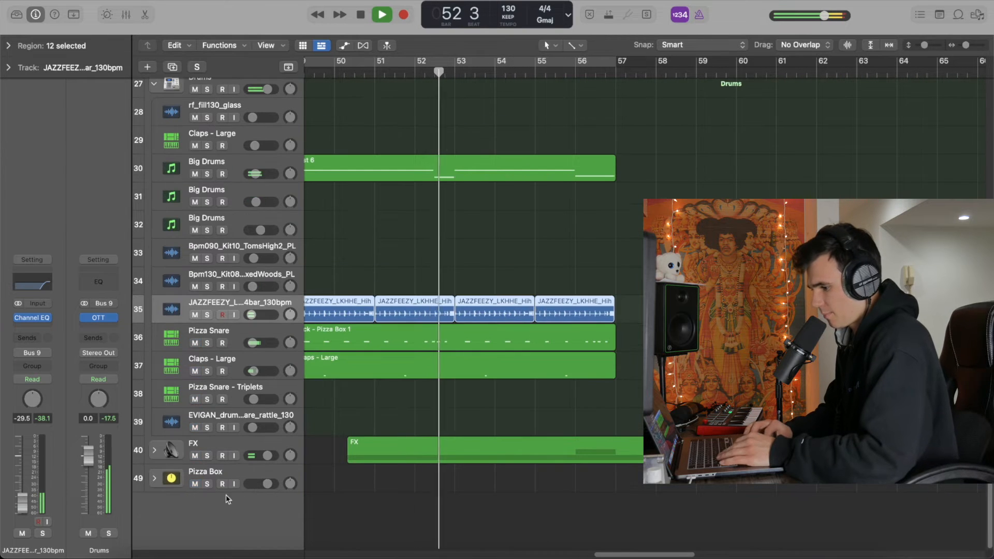
{"action": "left_click", "coordinate": [154, 450]}
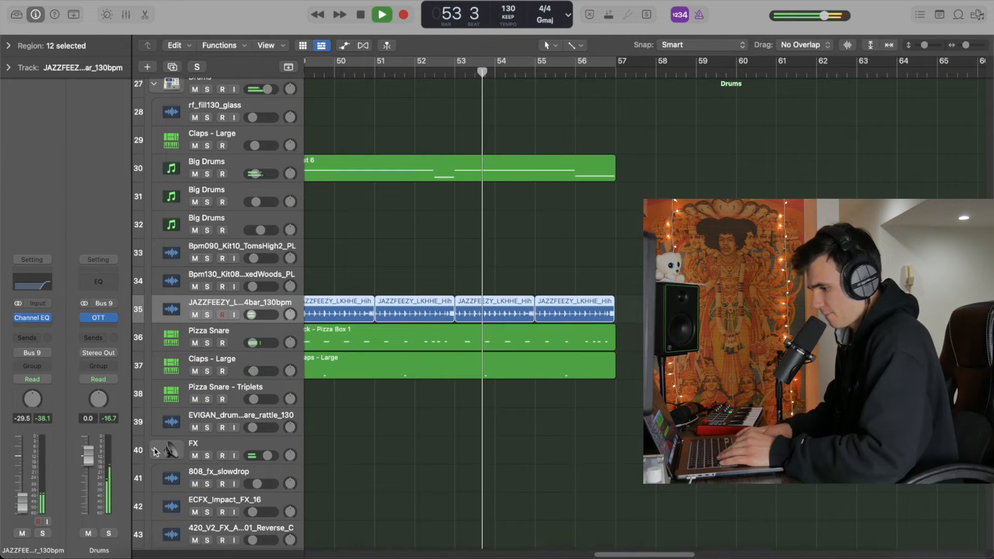
{"action": "scroll", "coordinate": [405, 459], "scroll_direction": "down", "scroll_amount": 3}
{"action": "scroll", "coordinate": [405, 460], "scroll_direction": "down", "scroll_amount": 6}
{"action": "left_click", "coordinate": [399, 459]}
{"action": "scroll", "coordinate": [489, 401], "scroll_direction": "right", "scroll_amount": 5}
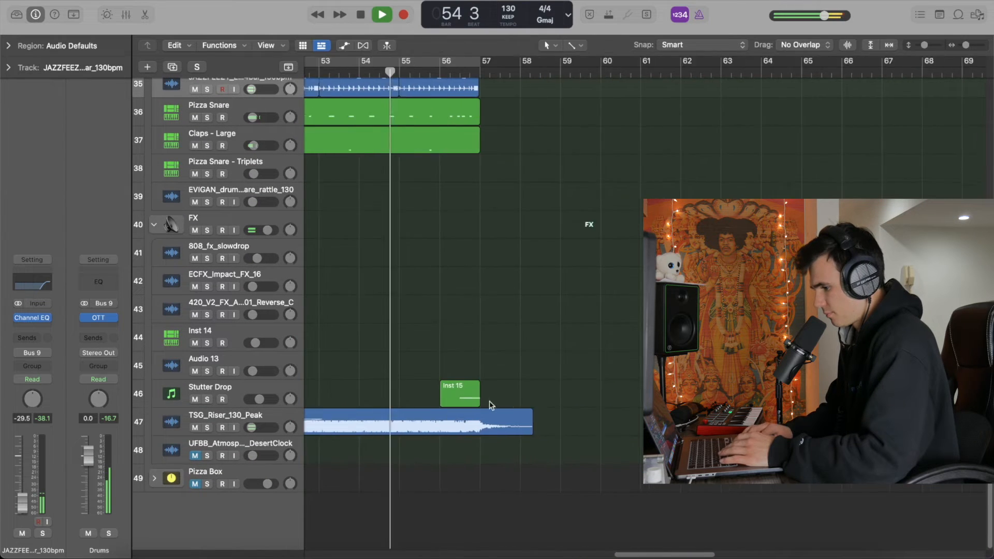
Select the Stutter Drop track 46, look at its Arcade instrument while listening through bar 56, and close the plug-in
{"action": "left_click", "coordinate": [232, 389]}
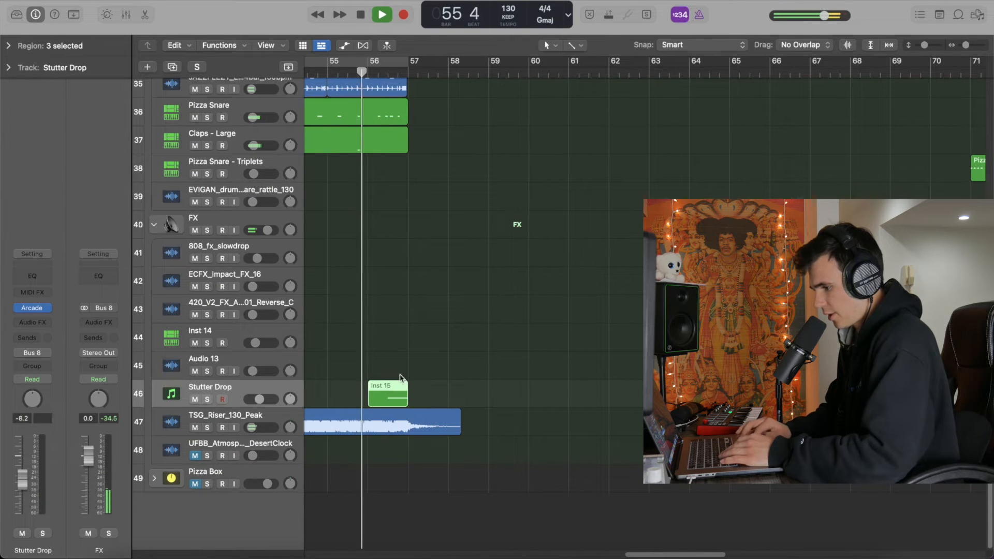
{"action": "left_click", "coordinate": [33, 309]}
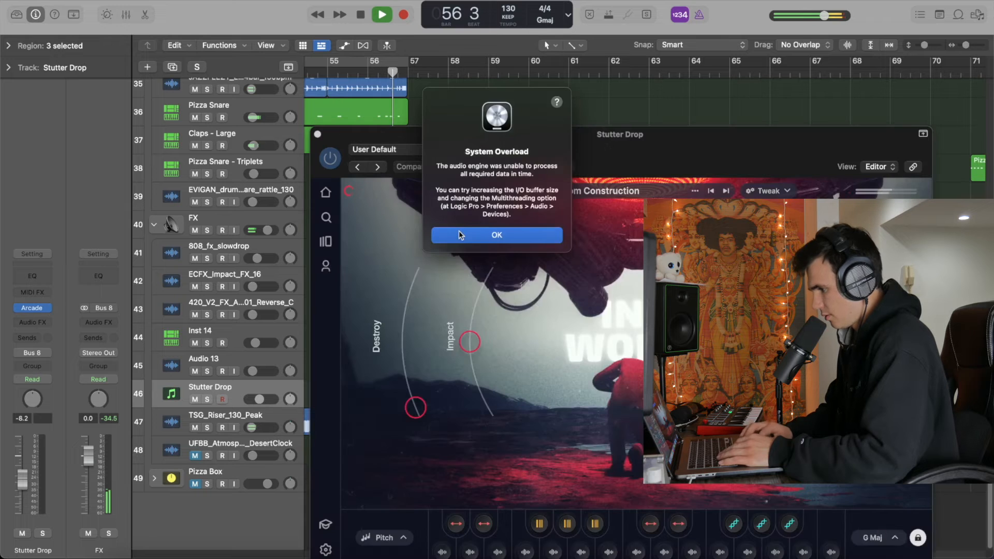
{"action": "left_click", "coordinate": [460, 235]}
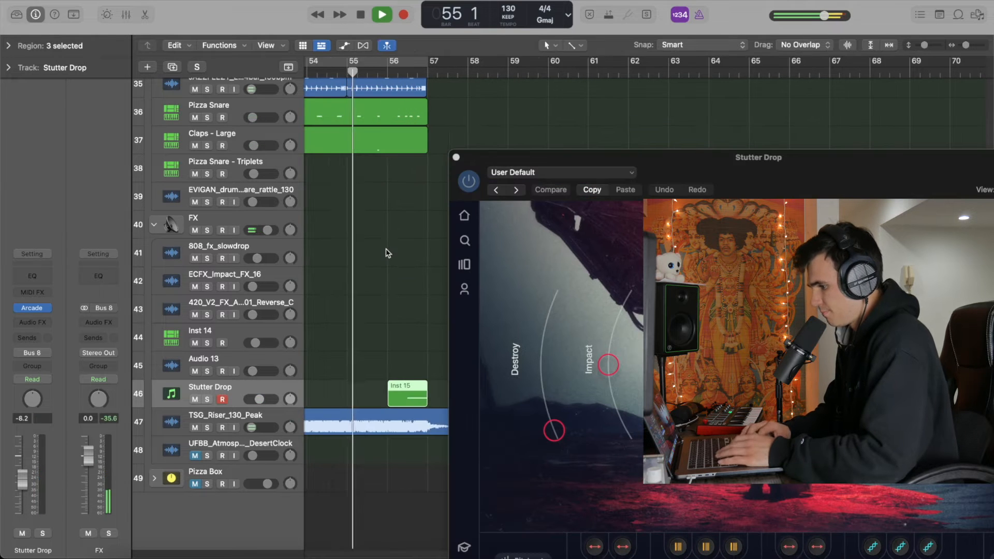
{"action": "scroll", "coordinate": [388, 253], "scroll_direction": "right", "scroll_amount": 2}
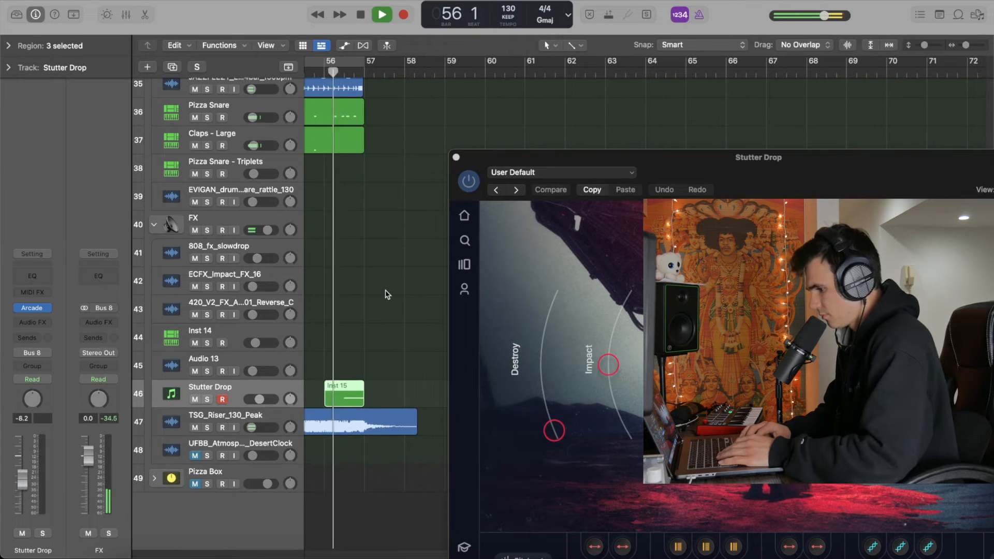
{"action": "left_click", "coordinate": [456, 158]}
{"action": "left_click", "coordinate": [455, 157]}
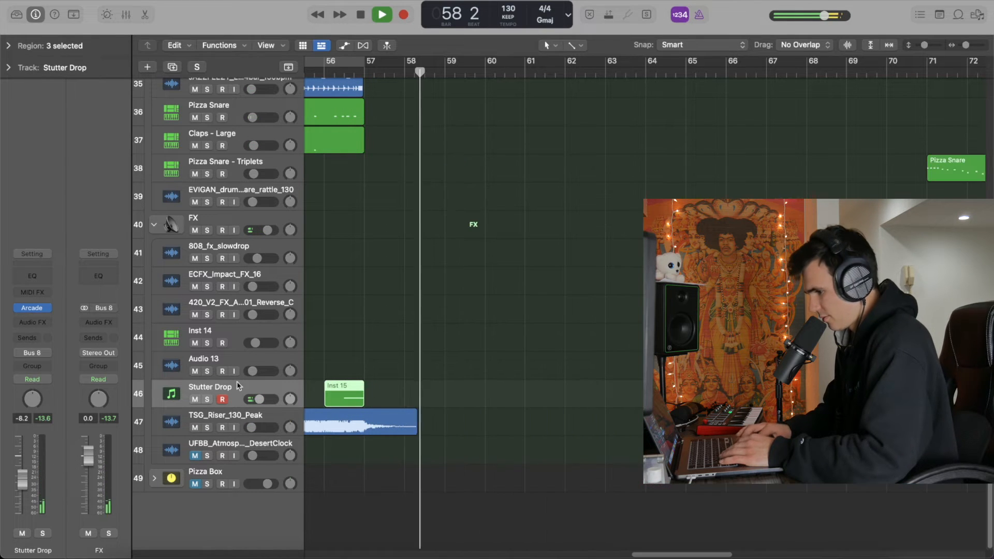
Open the BA D_Bass 1 region of BA Trancy Bass track 24 in the Piano Roll and play it soloed from bar 57
{"action": "scroll", "coordinate": [405, 313], "scroll_direction": "up", "scroll_amount": 15}
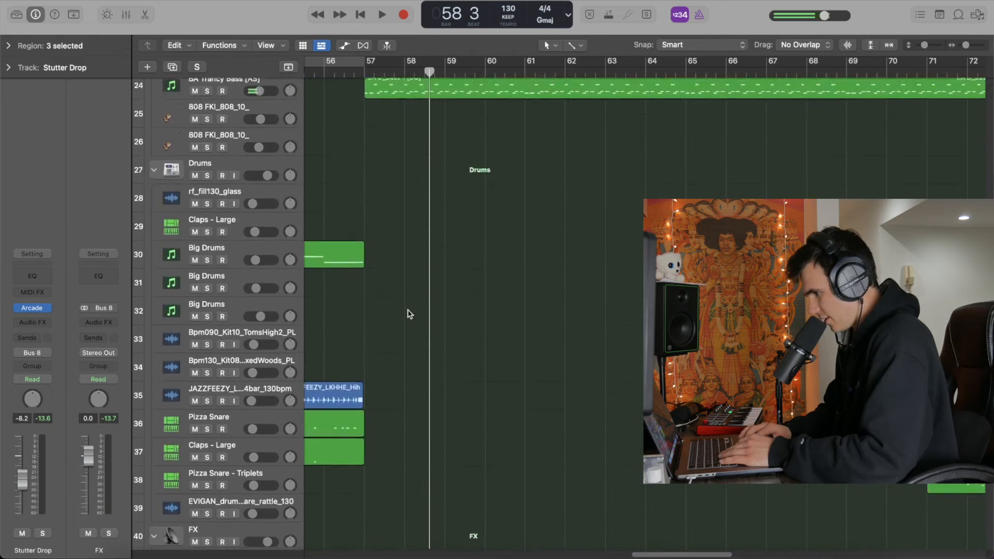
{"action": "scroll", "coordinate": [409, 314], "scroll_direction": "down", "scroll_amount": 2}
{"action": "scroll", "coordinate": [457, 313], "scroll_direction": "up", "scroll_amount": 5}
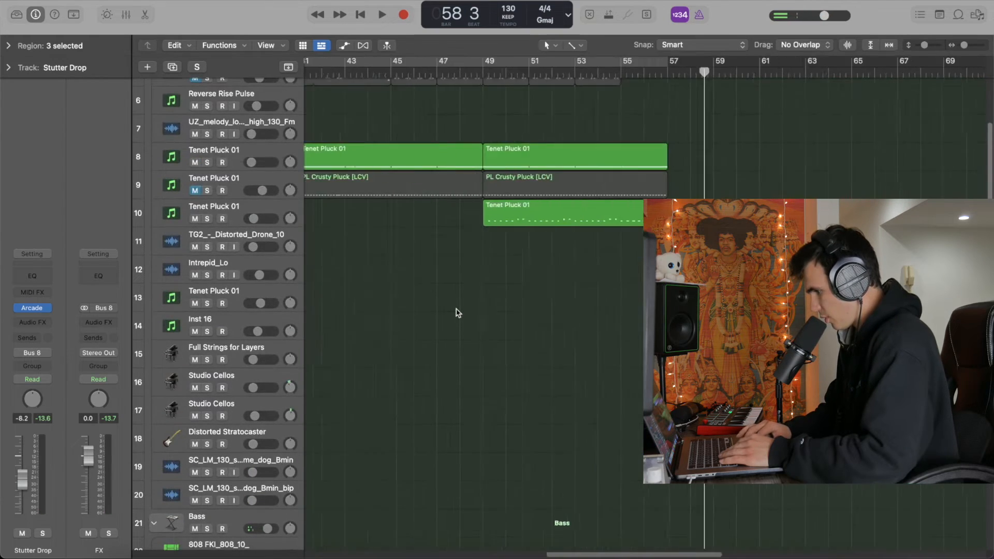
{"action": "scroll", "coordinate": [458, 313], "scroll_direction": "right", "scroll_amount": 10}
{"action": "scroll", "coordinate": [458, 312], "scroll_direction": "down", "scroll_amount": 5}
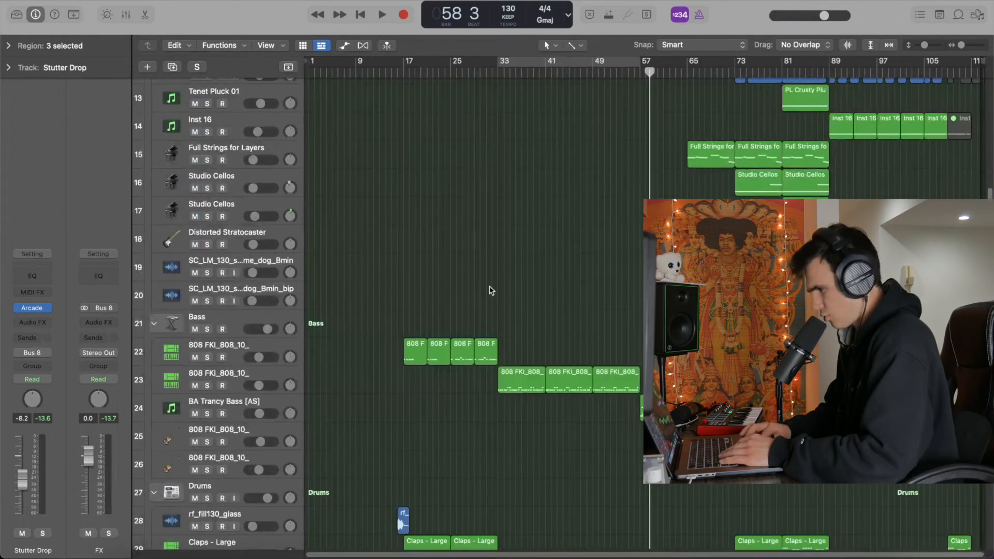
{"action": "scroll", "coordinate": [646, 195], "scroll_direction": "up", "scroll_amount": 5}
{"action": "scroll", "coordinate": [851, 95], "scroll_direction": "right", "scroll_amount": 10}
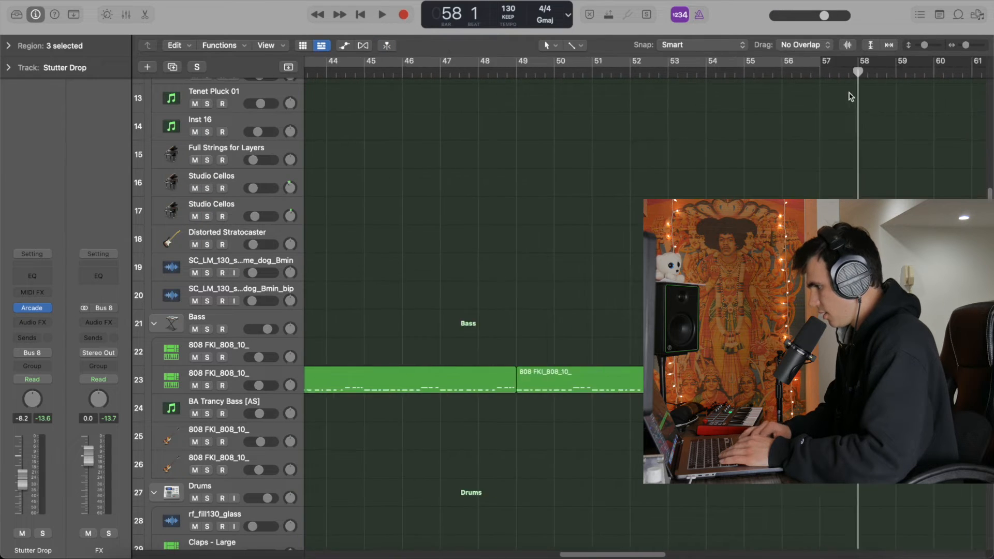
{"action": "left_click", "coordinate": [240, 403]}
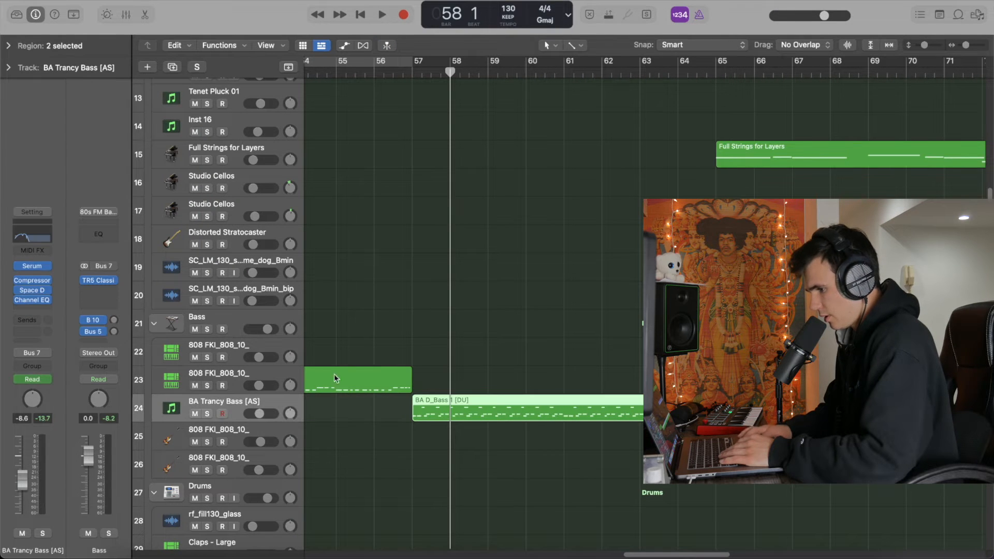
{"action": "double_click", "coordinate": [434, 413]}
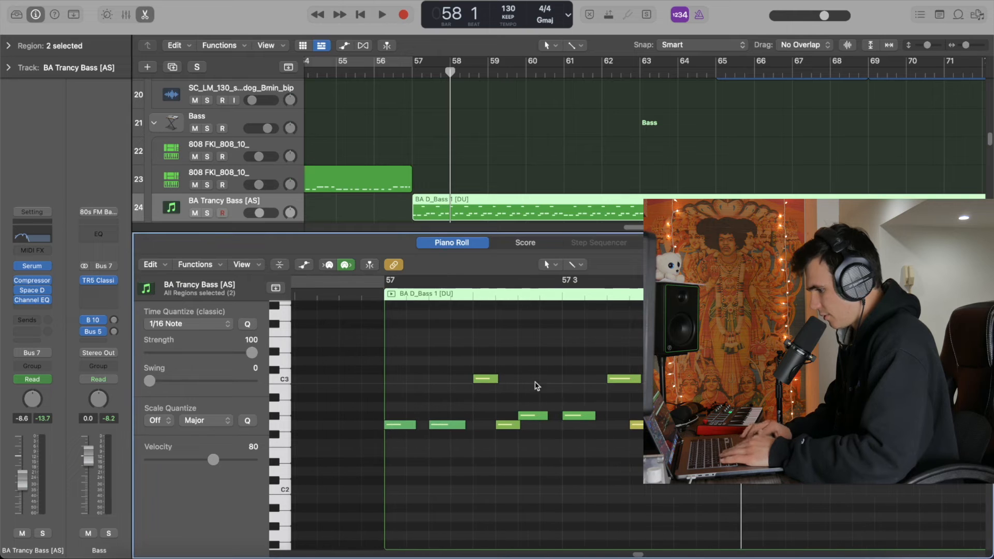
{"action": "key", "text": "shift+space"}
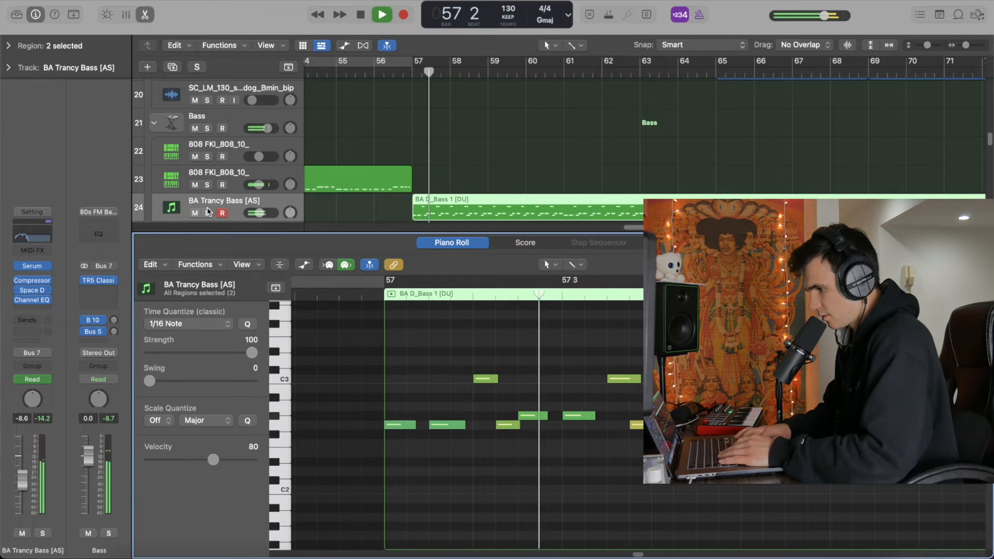
{"action": "key", "text": "s"}
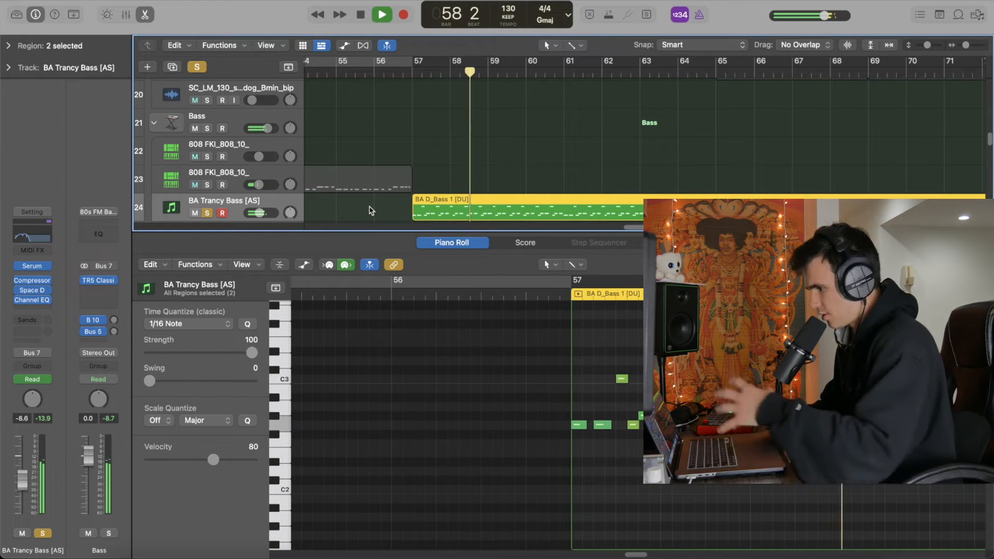
Show automation and expand the BA Trancy Bass lanes to examine the Low Cut and High Cut Frequency curves from bar 57 on
{"action": "left_click", "coordinate": [345, 45]}
{"action": "scroll", "coordinate": [395, 173], "scroll_direction": "down", "scroll_amount": 3}
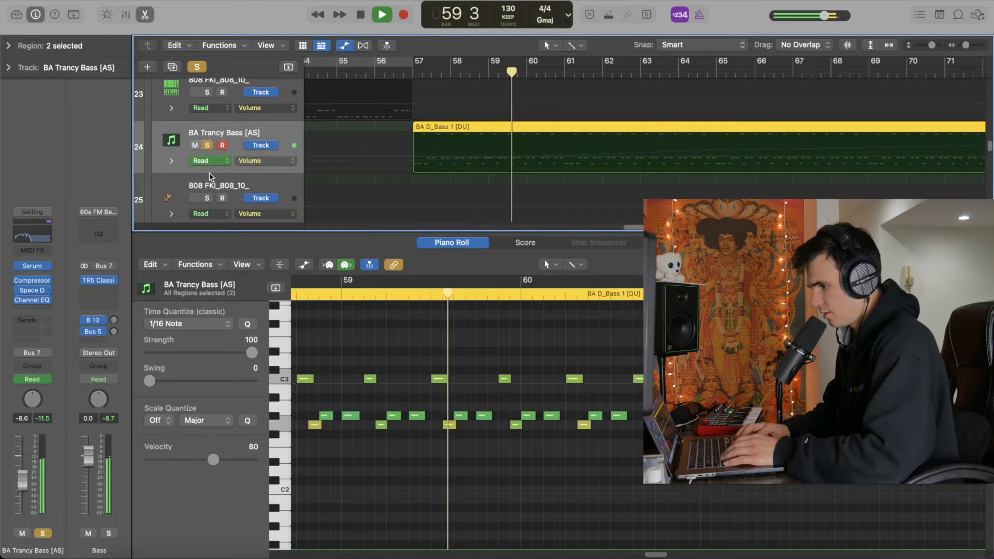
{"action": "left_click", "coordinate": [172, 162]}
{"action": "scroll", "coordinate": [345, 195], "scroll_direction": "down", "scroll_amount": 2}
{"action": "scroll", "coordinate": [351, 200], "scroll_direction": "left", "scroll_amount": 1}
{"action": "key", "text": "super+Left"}
{"action": "key", "text": "super+Left"}
{"action": "scroll", "coordinate": [392, 215], "scroll_direction": "down", "scroll_amount": 1}
{"action": "scroll", "coordinate": [392, 215], "scroll_direction": "down", "scroll_amount": 3}
{"action": "scroll", "coordinate": [569, 155], "scroll_direction": "right", "scroll_amount": 5}
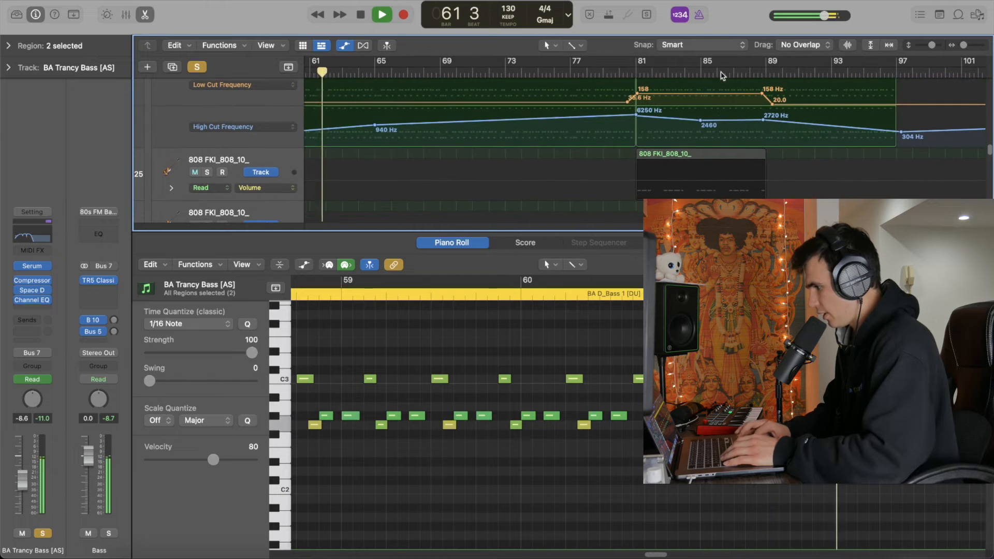
{"action": "scroll", "coordinate": [569, 93], "scroll_direction": "left", "scroll_amount": 3}
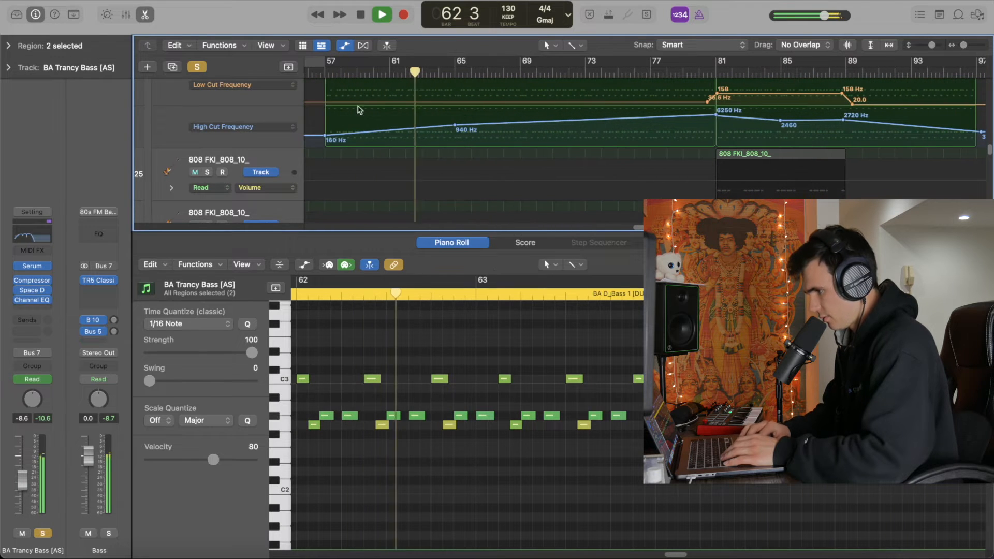
Close the Piano Roll and hide the automation, then stop playback and clear the BA Trancy Bass solo
{"action": "key", "text": "e"}
{"action": "left_click", "coordinate": [344, 46]}
{"action": "scroll", "coordinate": [231, 275], "scroll_direction": "up", "scroll_amount": 5}
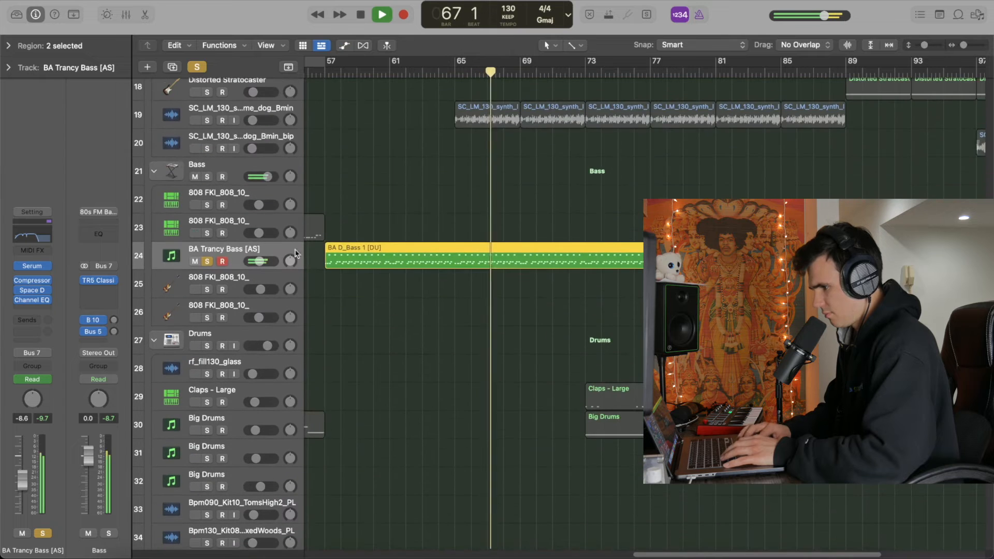
{"action": "key", "text": "space"}
{"action": "key", "text": "s"}
{"action": "scroll", "coordinate": [396, 156], "scroll_direction": "left", "scroll_amount": 2}
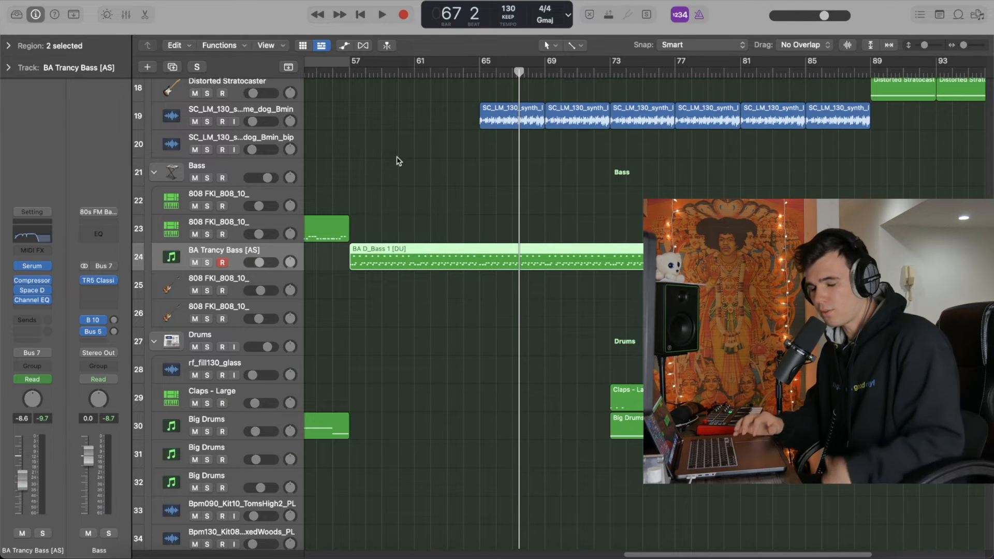
Play the full mix from bar 57 with the Lead Instruments tracks in view
{"action": "left_click", "coordinate": [353, 73]}
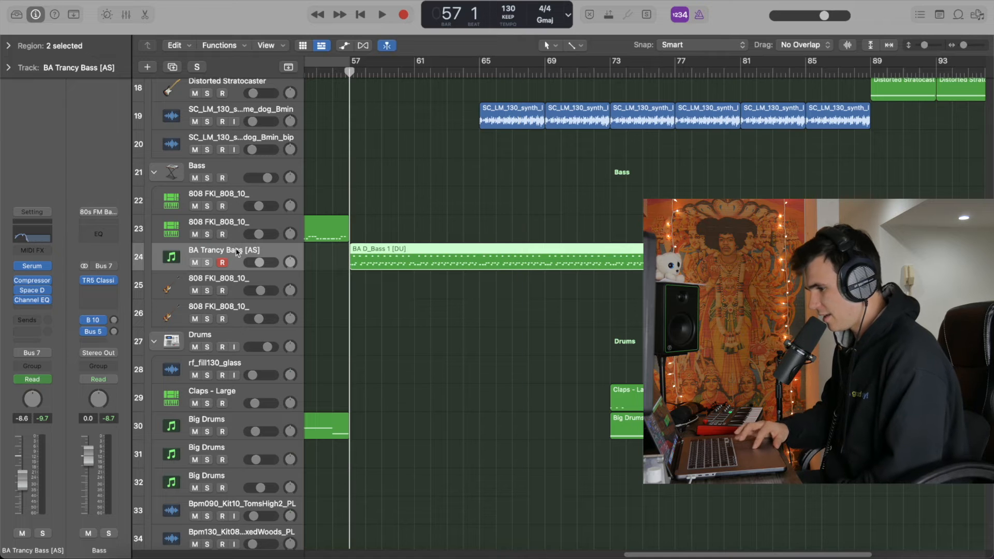
{"action": "left_click", "coordinate": [469, 166]}
{"action": "scroll", "coordinate": [469, 166], "scroll_direction": "up", "scroll_amount": 10}
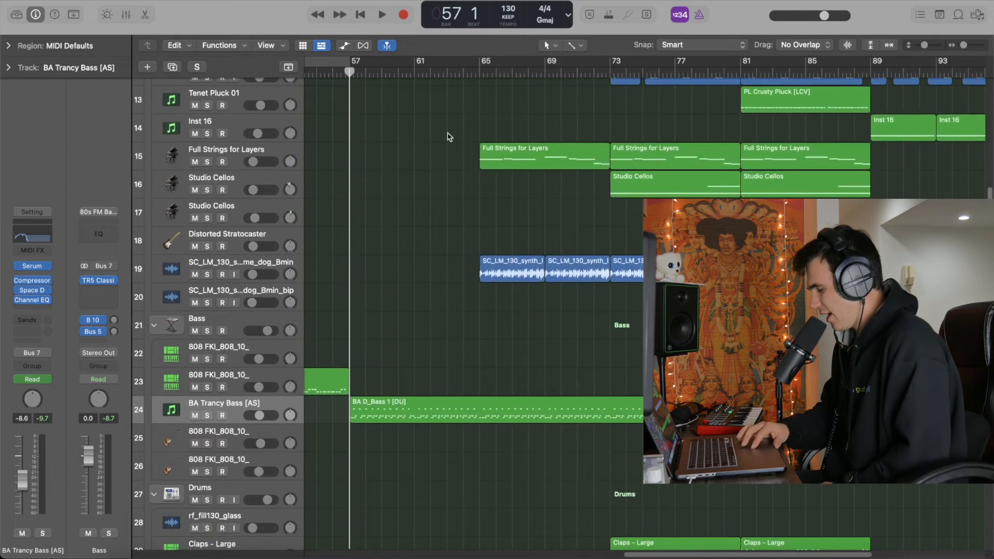
{"action": "scroll", "coordinate": [448, 134], "scroll_direction": "up", "scroll_amount": 5}
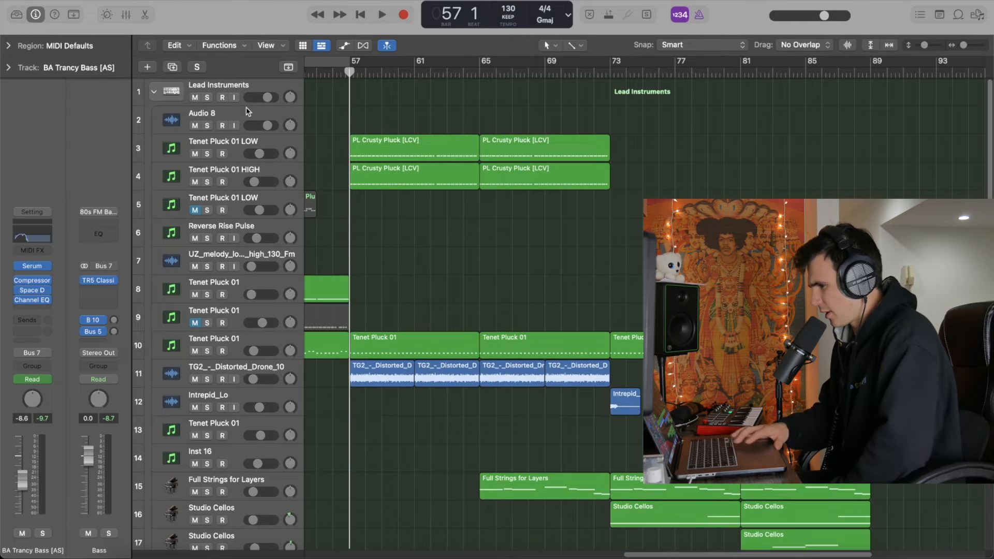
{"action": "key", "text": "space"}
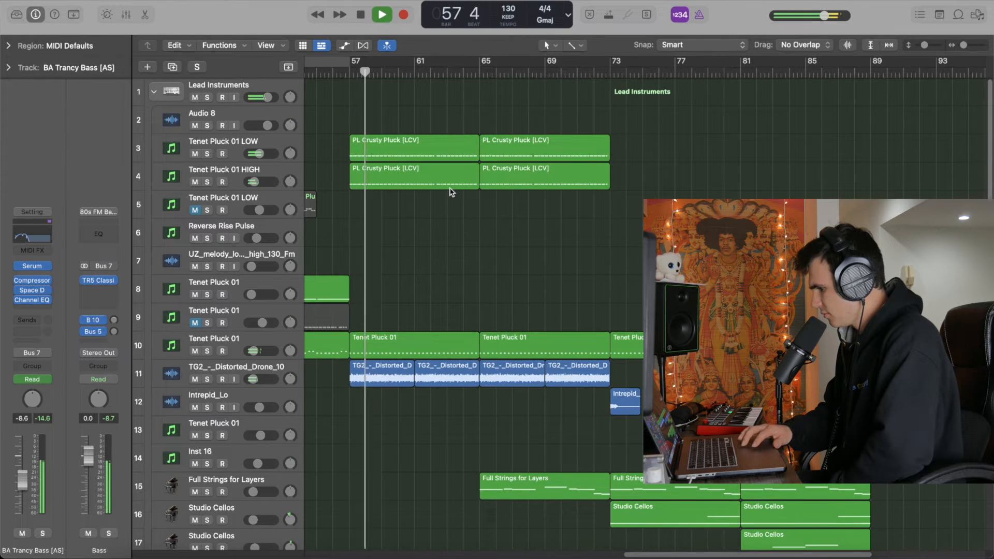
{"action": "scroll", "coordinate": [451, 192], "scroll_direction": "down", "scroll_amount": 5}
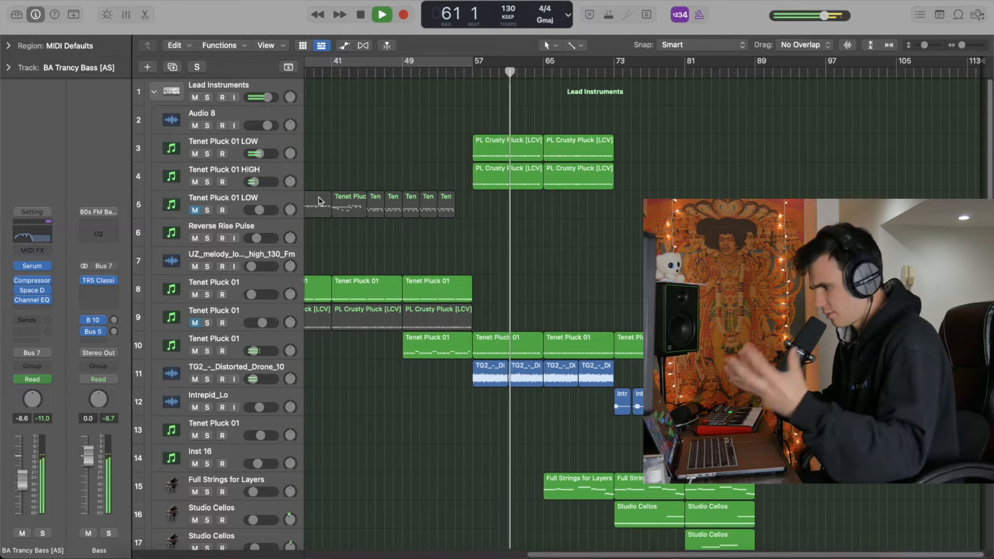
Solo the TG2 Distorted Drone loop on track 11, replay it from bar 57, and select the track to examine its effects
{"action": "left_click", "coordinate": [207, 380]}
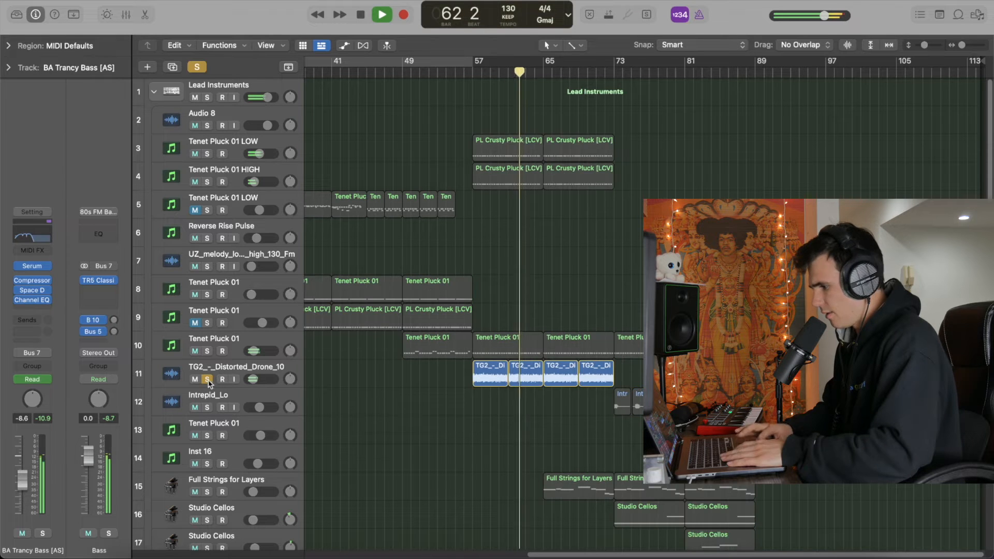
{"action": "key", "text": "space"}
{"action": "key", "text": "space"}
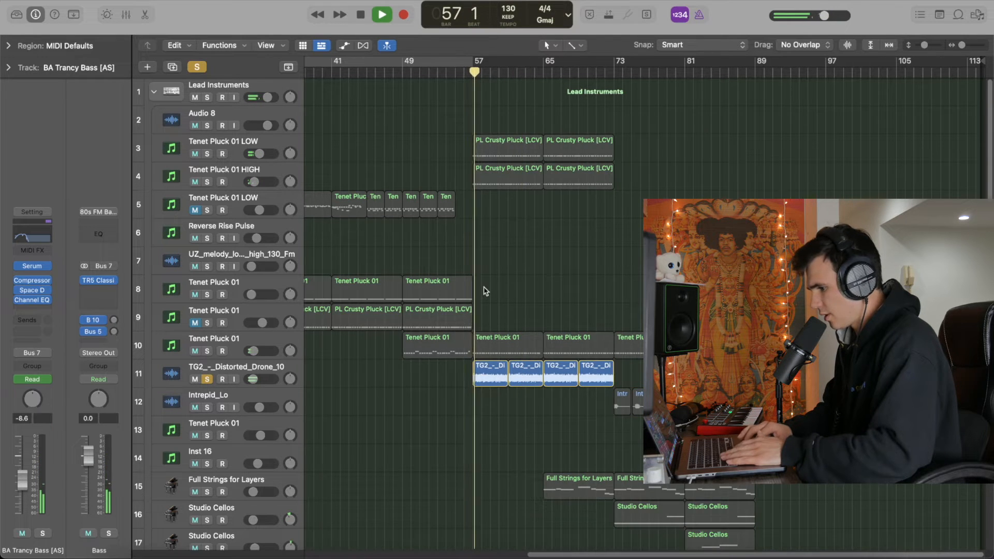
{"action": "scroll", "coordinate": [486, 290], "scroll_direction": "up", "scroll_amount": 5}
{"action": "scroll", "coordinate": [485, 290], "scroll_direction": "right", "scroll_amount": 3}
{"action": "left_click", "coordinate": [236, 368]}
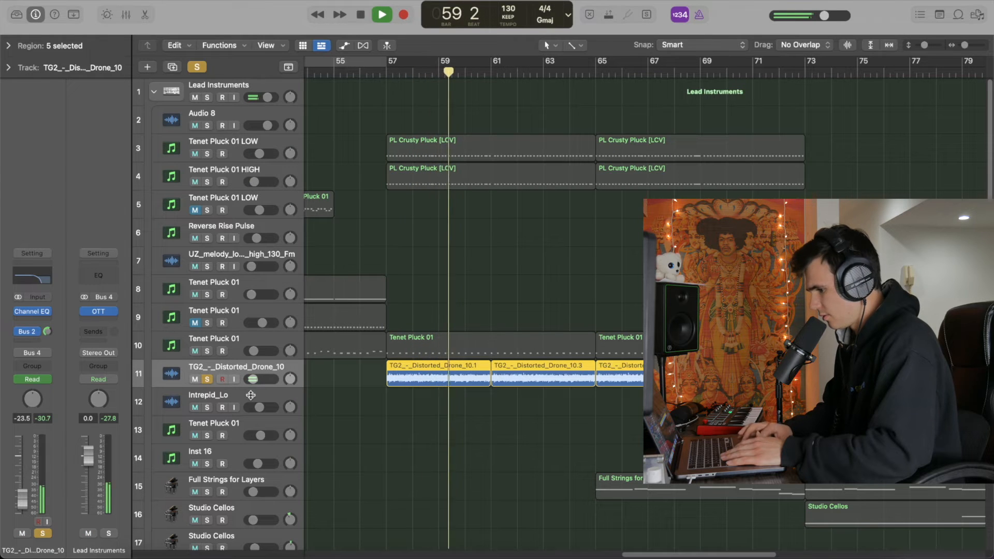
Clear the Distorted Drone solo, then solo and select the Tenet Pluck 01 on track 10 to audition it
{"action": "left_click", "coordinate": [207, 380]}
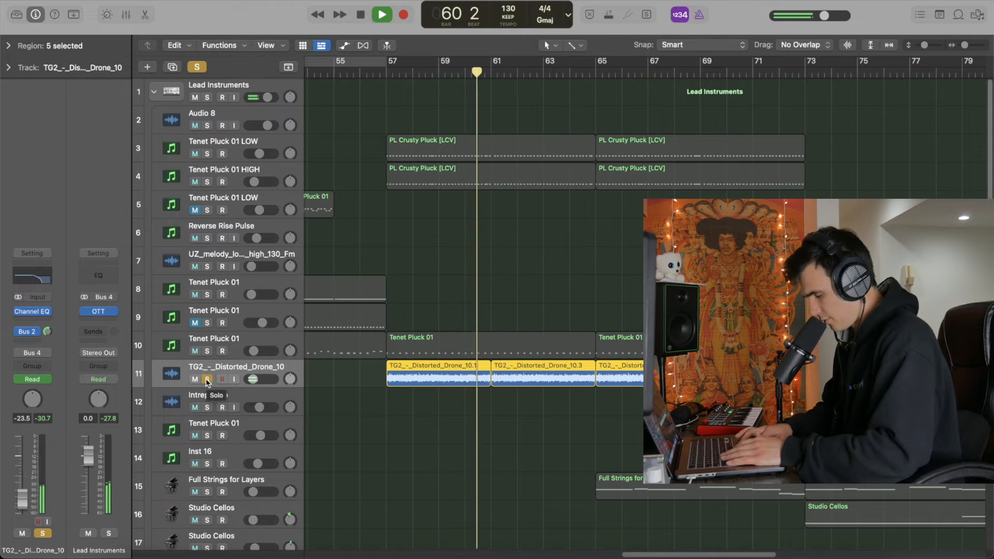
{"action": "left_click", "coordinate": [207, 380]}
{"action": "left_click", "coordinate": [207, 351]}
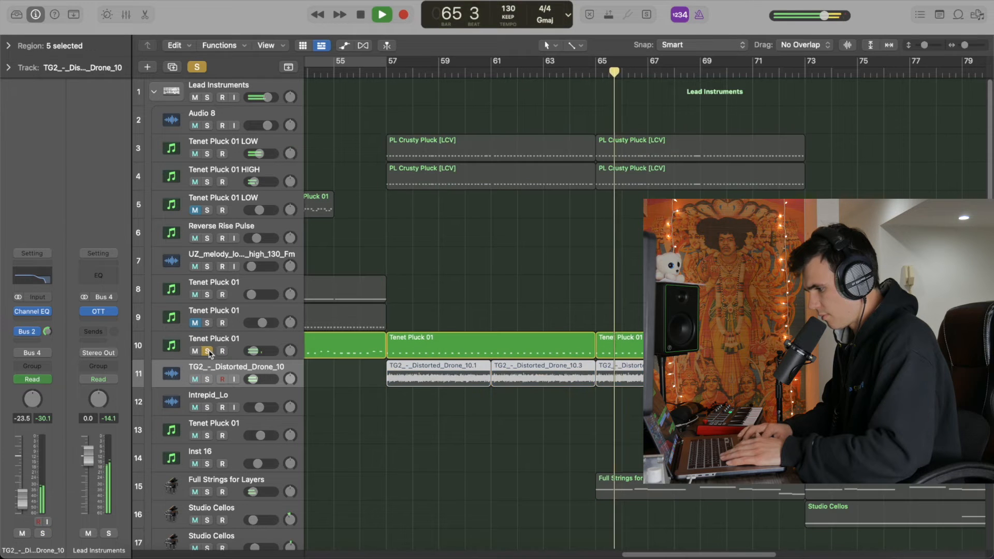
{"action": "left_click", "coordinate": [238, 346]}
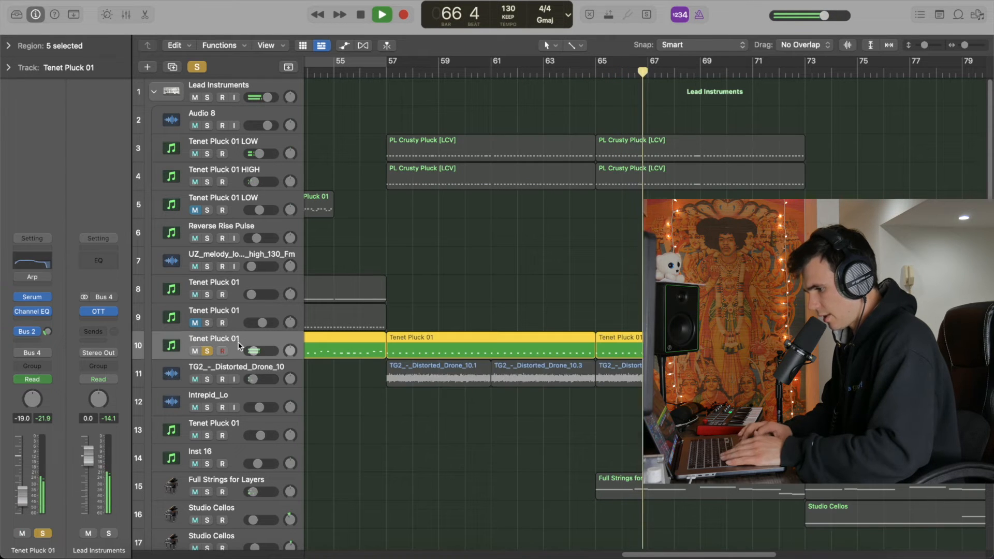
Examine the Serum patch on the Tenet Pluck 01 of track 10, close it, and clear the track's solo
{"action": "left_click", "coordinate": [37, 297]}
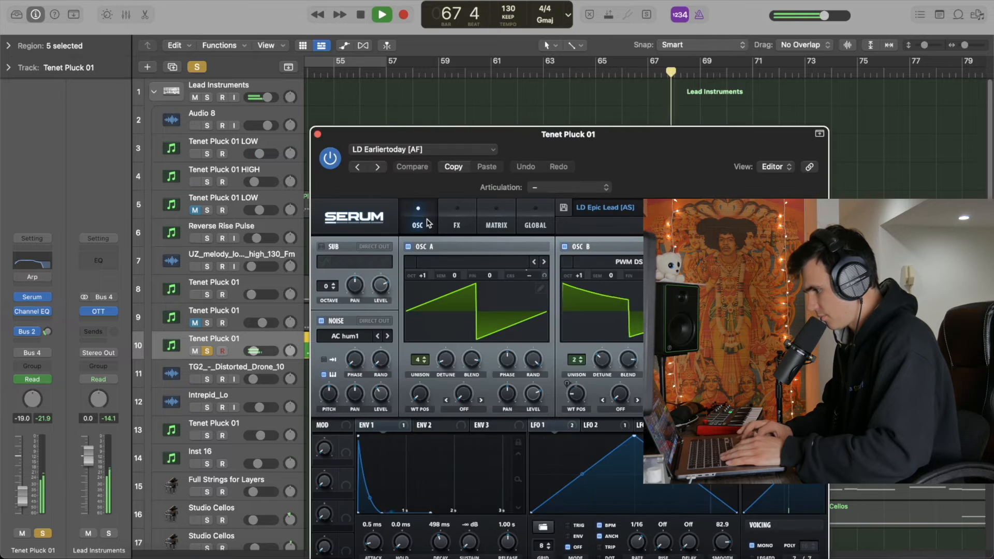
{"action": "left_click", "coordinate": [318, 135]}
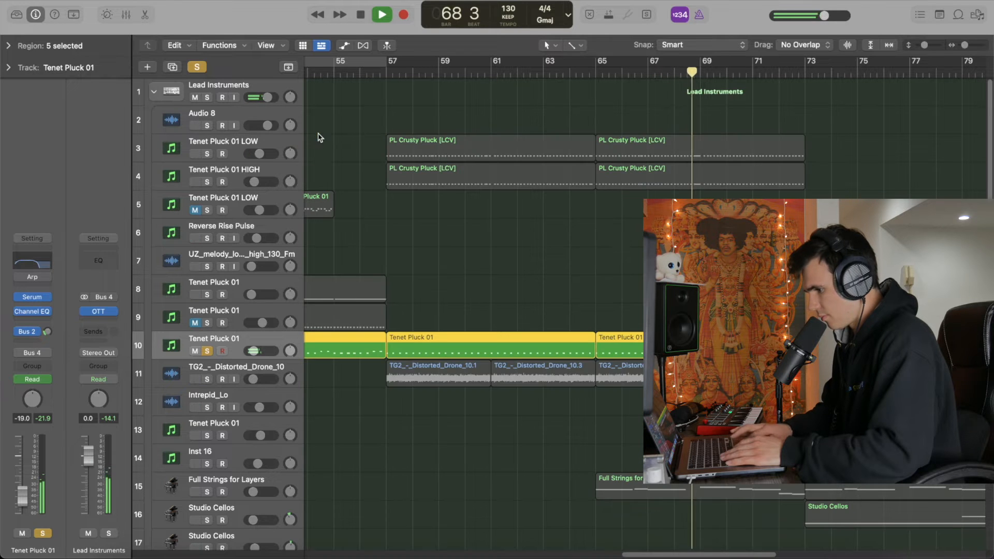
{"action": "left_click", "coordinate": [207, 351]}
Audition Tenet Pluck 01 LOW and HIGH on tracks 3 and 4 soloed together from bar 57, and clear their solos
{"action": "left_click", "coordinate": [384, 75]}
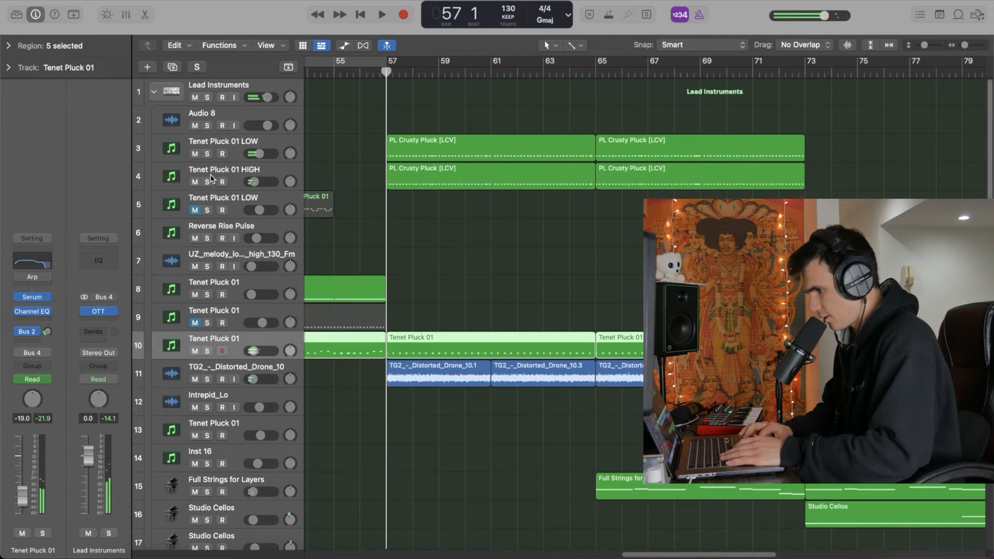
{"action": "left_click_drag", "start_coordinate": [209, 154], "coordinate": [207, 182]}
{"action": "key", "text": "space"}
{"action": "key", "text": "super+Left"}
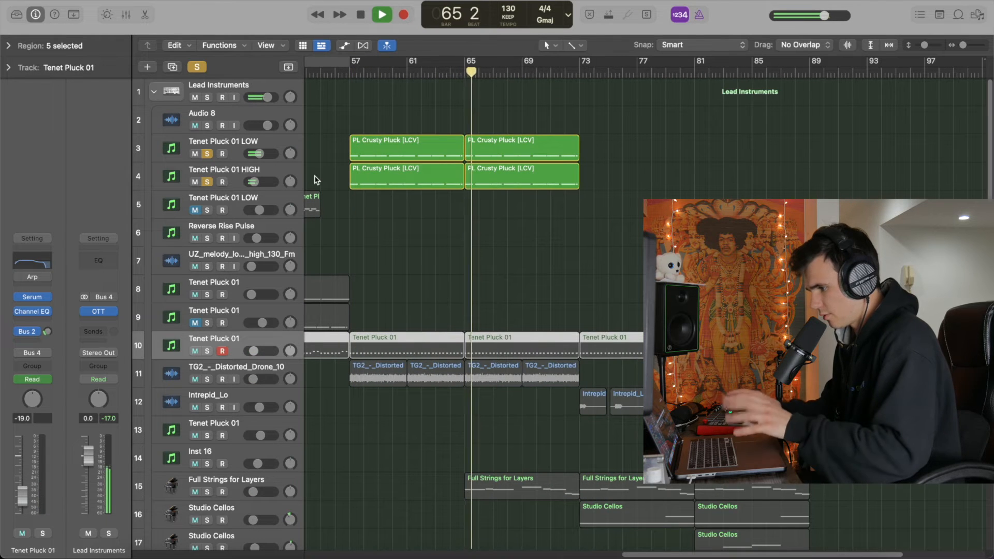
{"action": "left_click", "coordinate": [203, 72]}
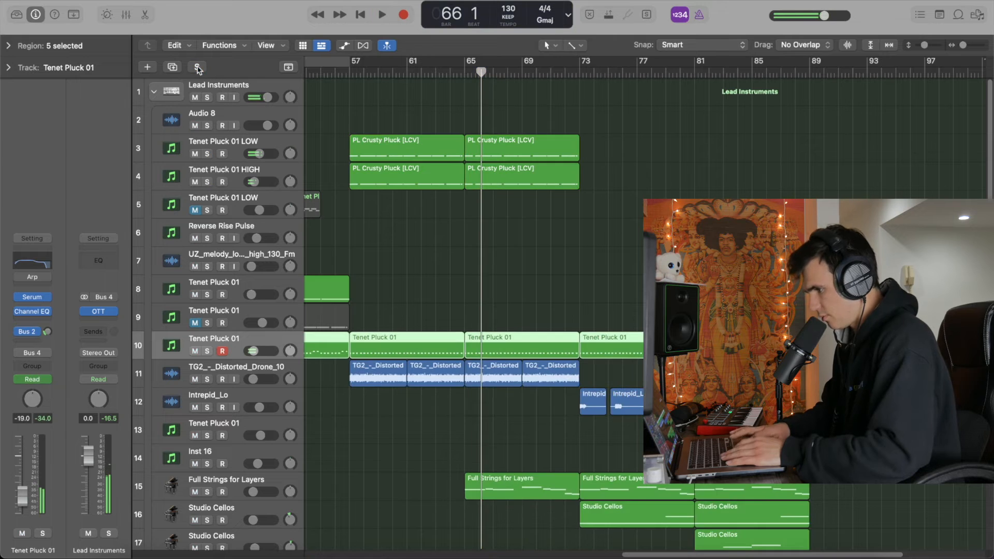
Solo and select Full Strings for Layers on track 15 and examine its Studio Strings instrument
{"action": "scroll", "coordinate": [216, 209], "scroll_direction": "down", "scroll_amount": 10}
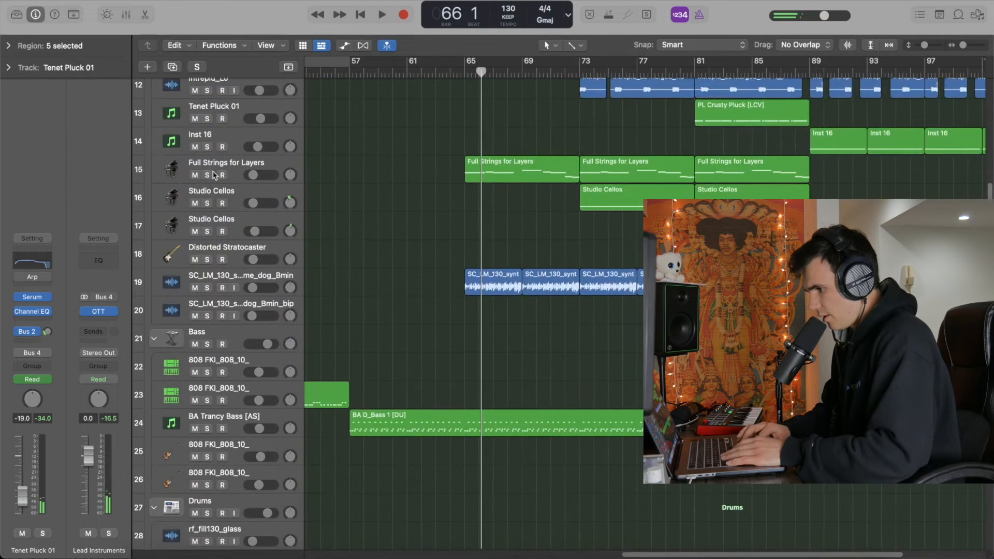
{"action": "left_click", "coordinate": [208, 175]}
{"action": "key", "text": "space"}
{"action": "left_click", "coordinate": [231, 167]}
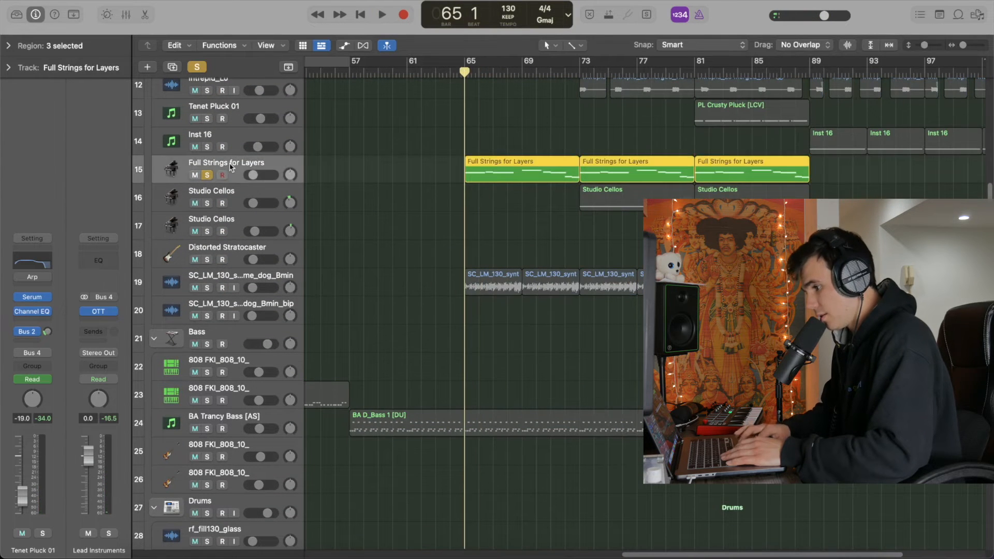
{"action": "left_click", "coordinate": [41, 281]}
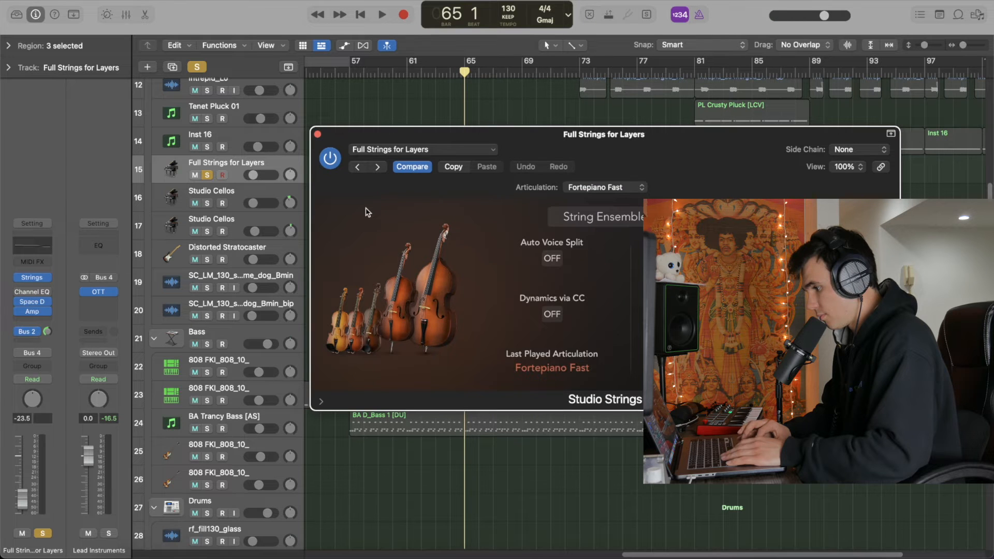
{"action": "left_click", "coordinate": [317, 134]}
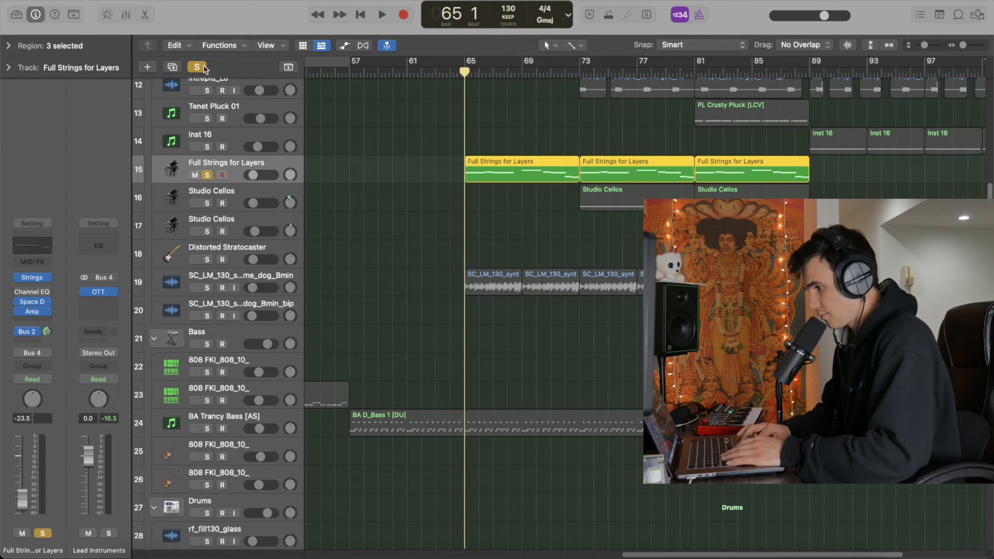
Play the soloed strings from bar 65 and add the SC_LM_130 synth loop on track 19 to the solo
{"action": "key", "text": "space"}
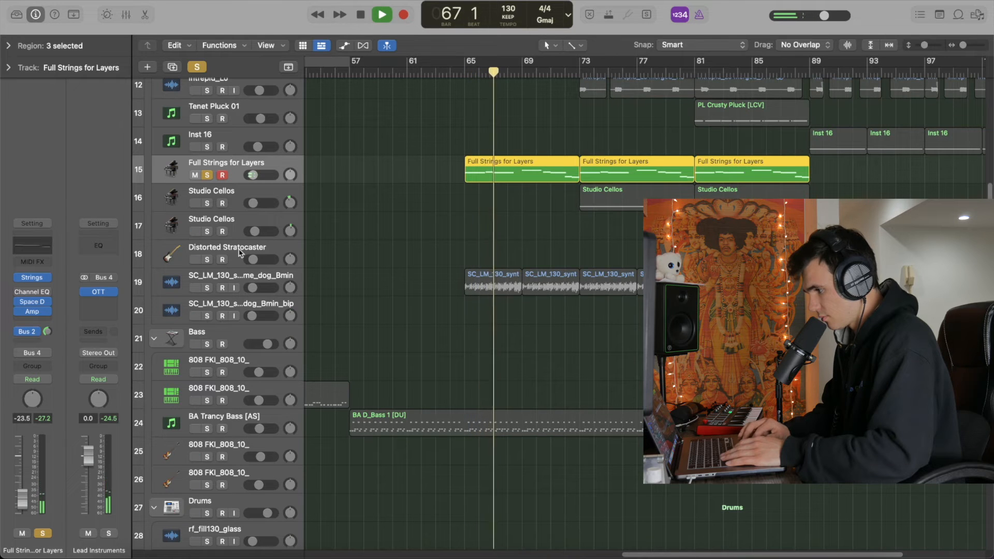
{"action": "left_click", "coordinate": [207, 288]}
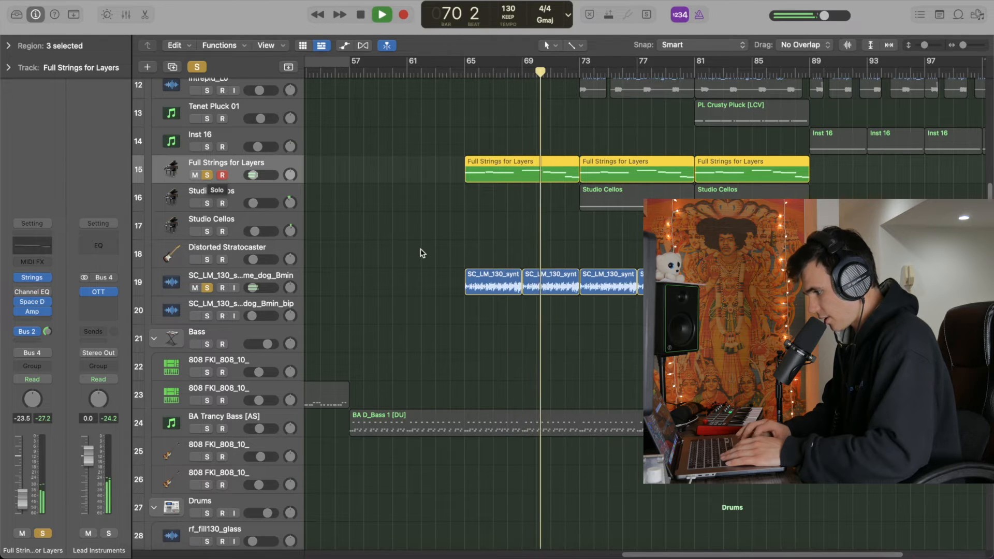
{"action": "scroll", "coordinate": [399, 250], "scroll_direction": "right", "scroll_amount": 3}
{"action": "scroll", "coordinate": [376, 249], "scroll_direction": "up", "scroll_amount": 3}
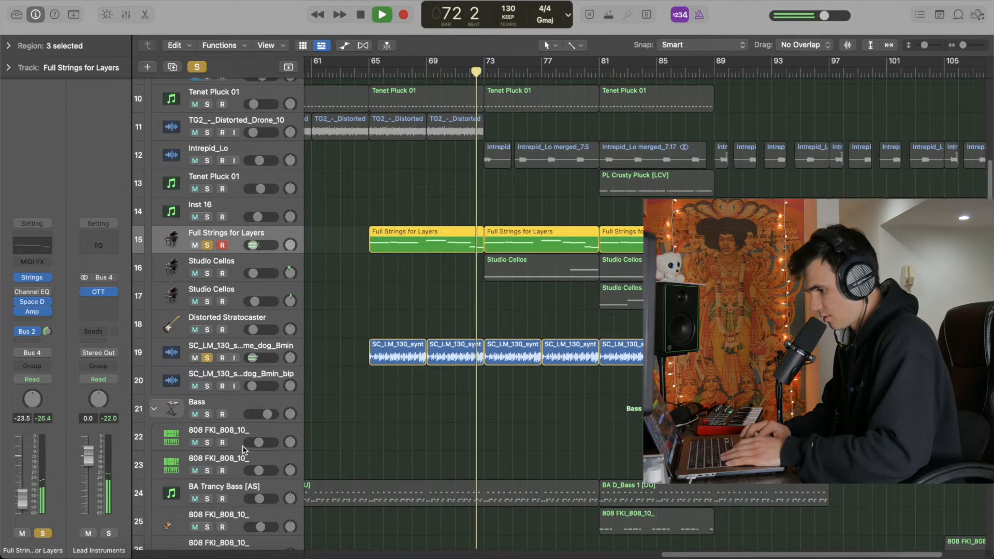
Add the BA Trancy Bass on track 24 and the Tenet Pluck 01 on track 10 to the soloed playback
{"action": "left_click", "coordinate": [209, 500]}
{"action": "scroll", "coordinate": [354, 218], "scroll_direction": "up", "scroll_amount": 3}
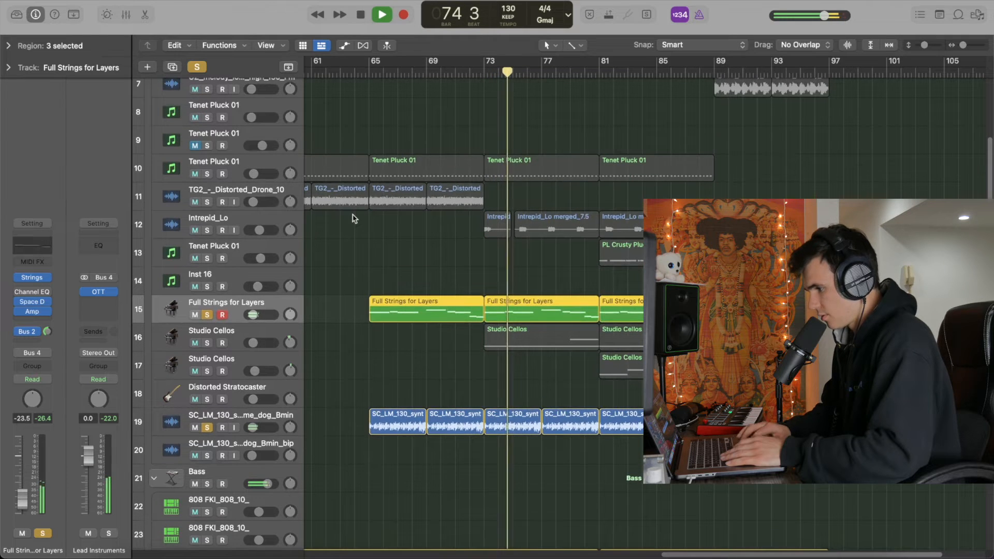
{"action": "left_click", "coordinate": [207, 174]}
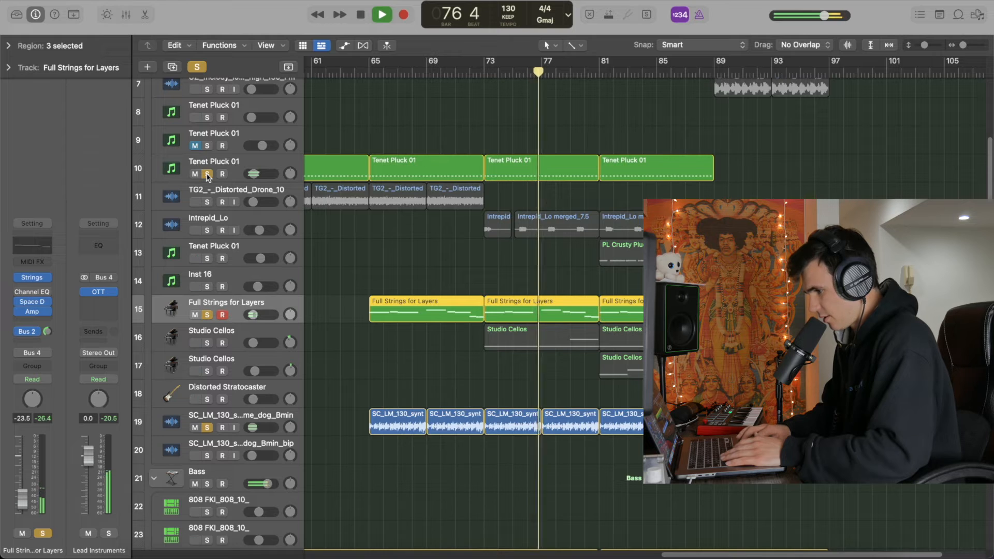
{"action": "scroll", "coordinate": [207, 173], "scroll_direction": "up", "scroll_amount": 2}
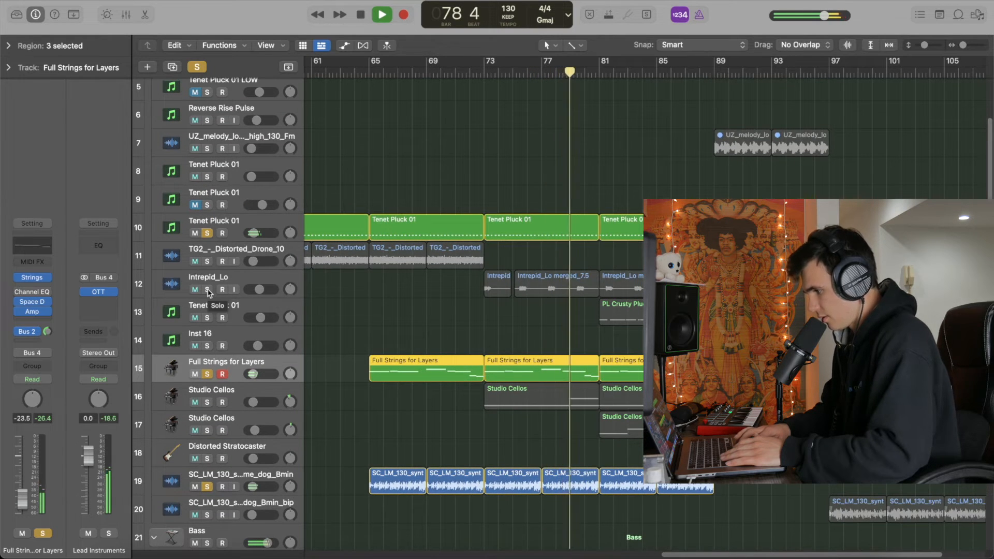
{"action": "scroll", "coordinate": [209, 293], "scroll_direction": "up", "scroll_amount": 3}
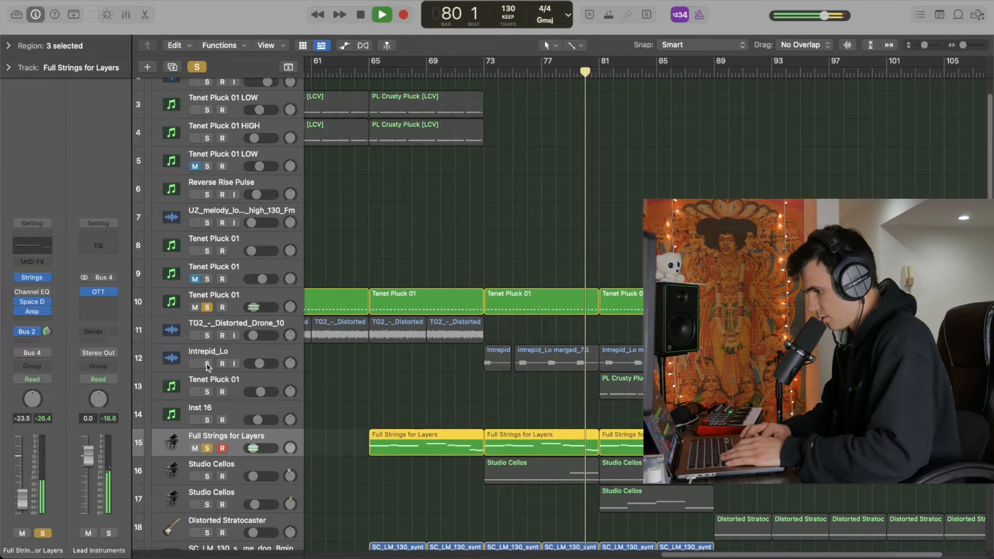
Add Intrepid_Lo on track 12 and Tenet Pluck 01 on track 13 to the solo, selecting the PL Crusty Pluck region at bar 81
{"action": "left_click", "coordinate": [207, 364]}
{"action": "scroll", "coordinate": [296, 347], "scroll_direction": "up", "scroll_amount": 1}
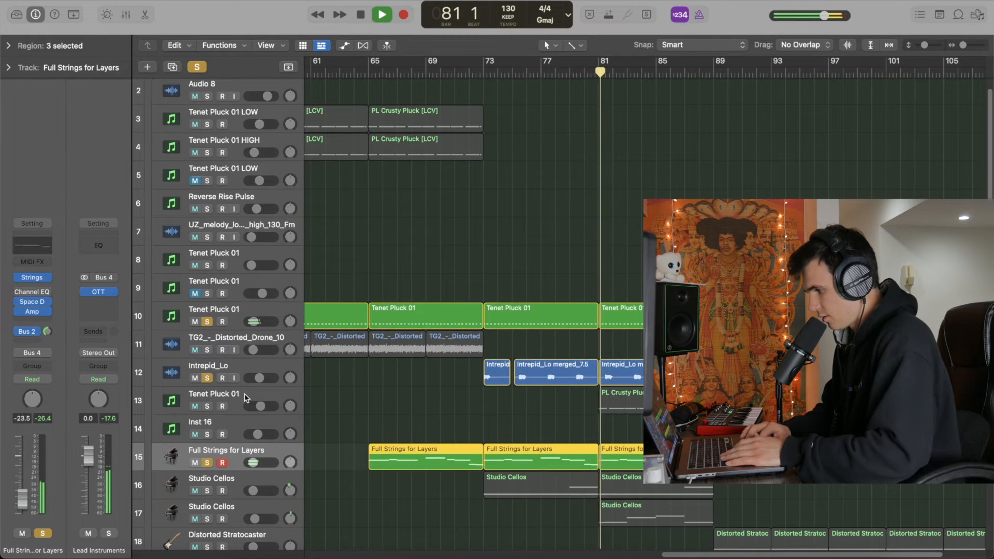
{"action": "left_click", "coordinate": [207, 406]}
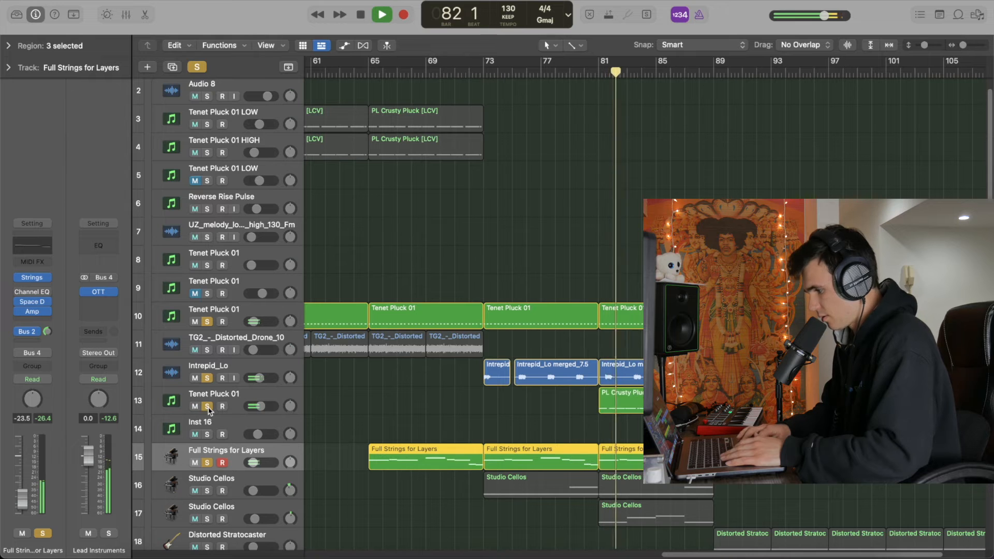
{"action": "left_click", "coordinate": [615, 406]}
{"action": "scroll", "coordinate": [615, 414], "scroll_direction": "up", "scroll_amount": 1}
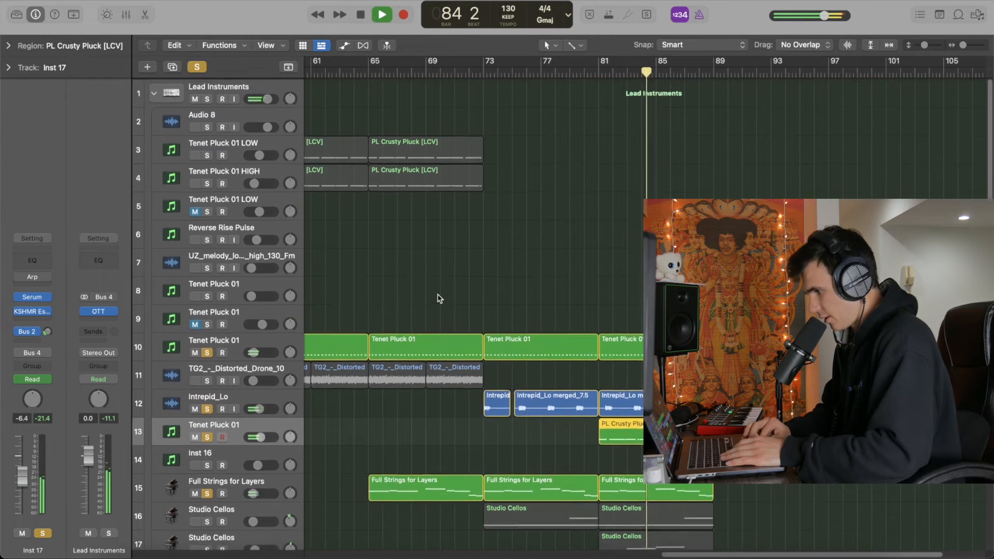
Add the 808 bass on track 25 to the soloed tracks, audition it from bar 81, and stop playback
{"action": "scroll", "coordinate": [409, 326], "scroll_direction": "down", "scroll_amount": 10}
{"action": "scroll", "coordinate": [245, 282], "scroll_direction": "down", "scroll_amount": 2}
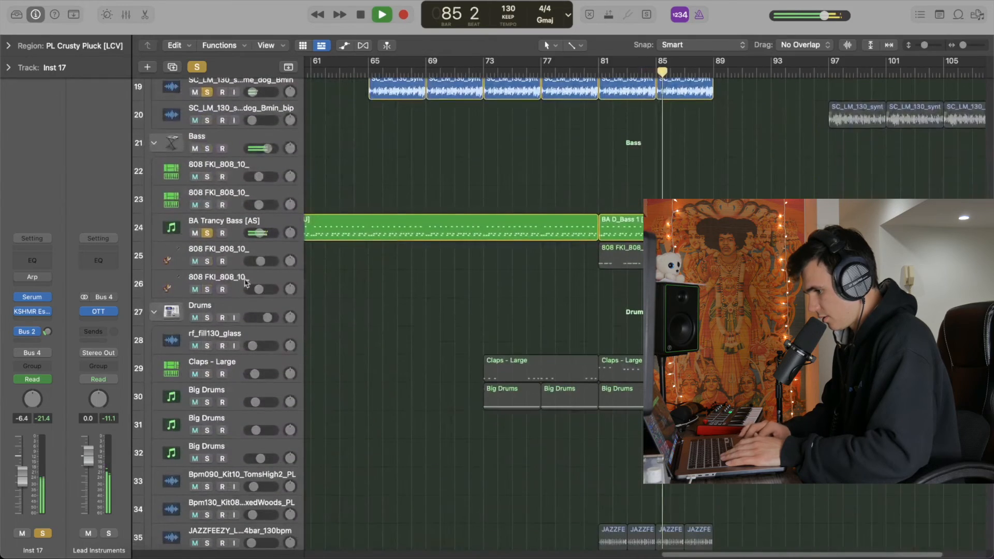
{"action": "left_click", "coordinate": [208, 262]}
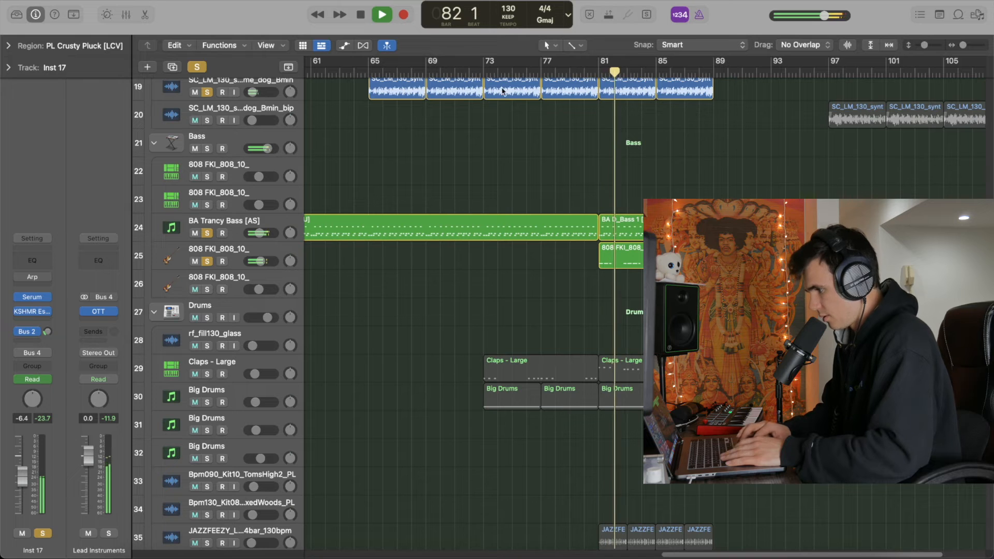
{"action": "key", "text": "space"}
Select Claps - Large on track 29, clear the other solos, and play the claps alone from bar 73
{"action": "scroll", "coordinate": [257, 396], "scroll_direction": "up", "scroll_amount": 1}
{"action": "left_click", "coordinate": [236, 396]}
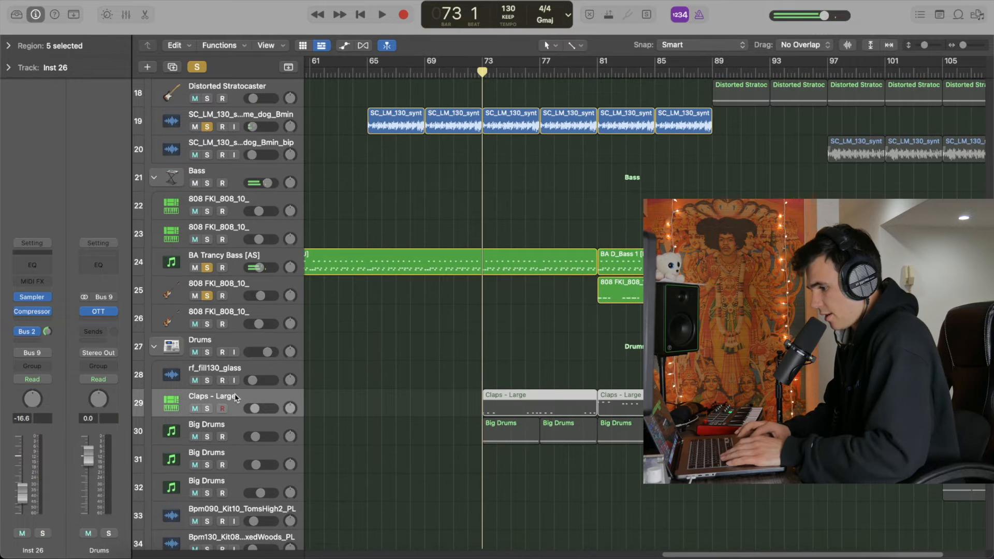
{"action": "left_click", "coordinate": [208, 409]}
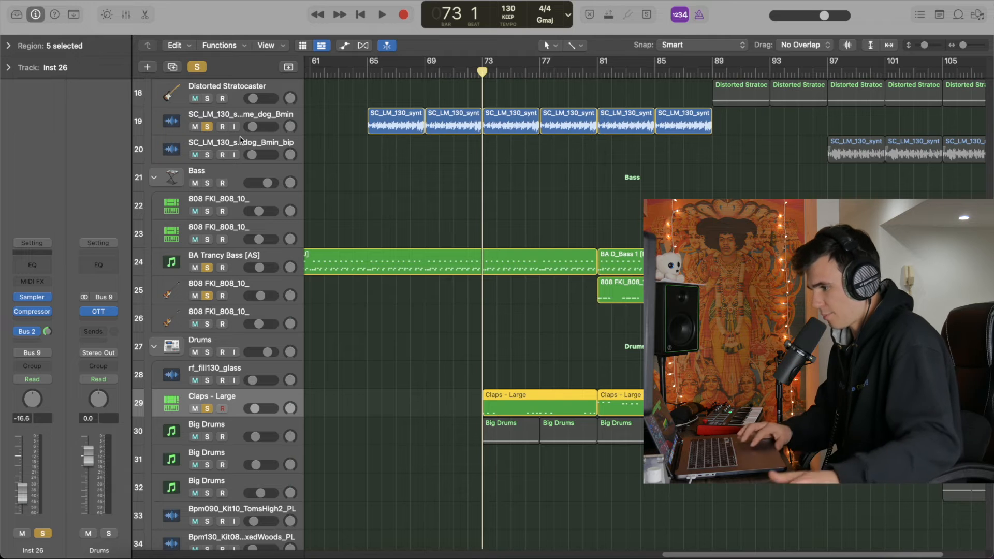
{"action": "left_click", "coordinate": [197, 67]}
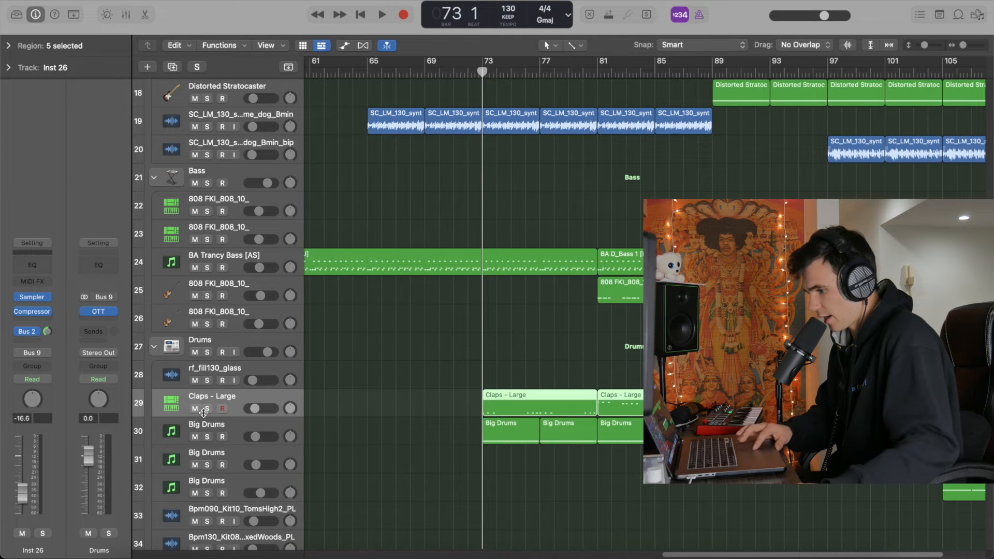
{"action": "left_click", "coordinate": [206, 408]}
{"action": "key", "text": "space"}
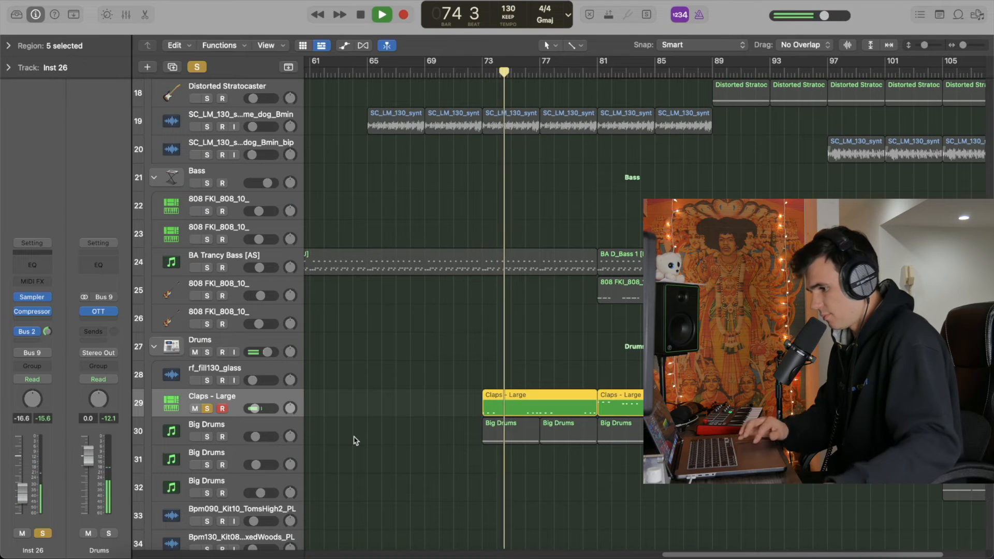
Examine the Claps - Large Sampler instrument, close it, clear the solo, and return the playhead to bar 73
{"action": "left_click", "coordinate": [36, 296]}
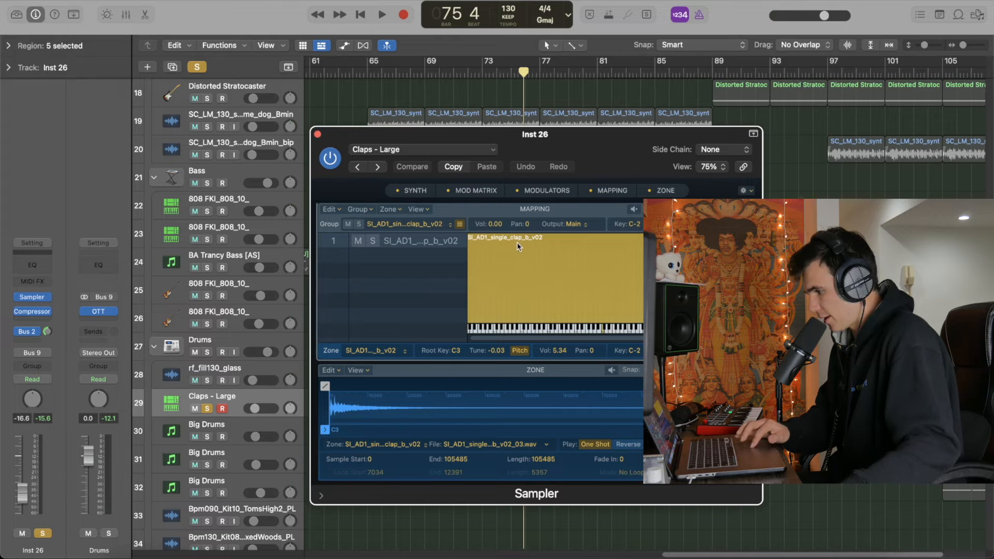
{"action": "left_click", "coordinate": [318, 134]}
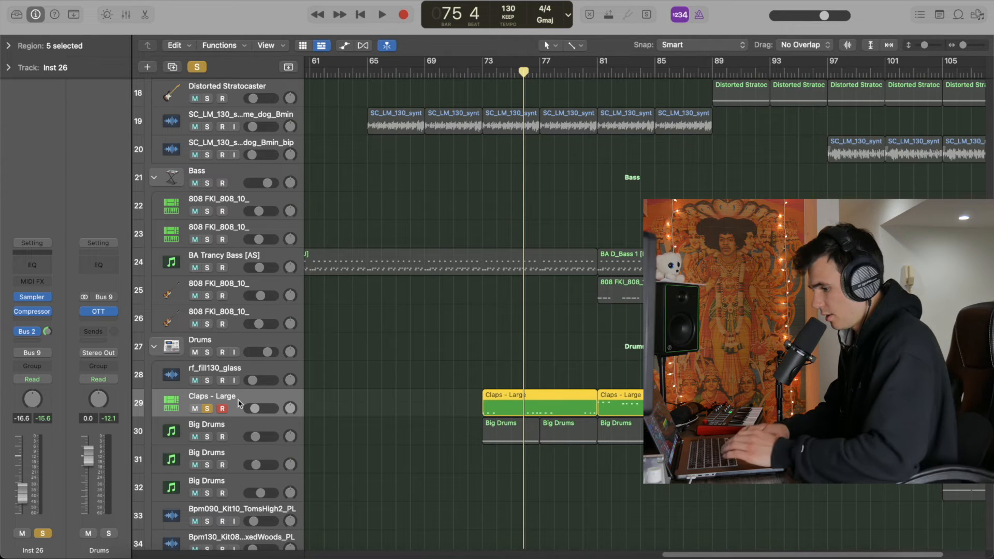
{"action": "left_click", "coordinate": [207, 409]}
{"action": "left_click", "coordinate": [482, 72]}
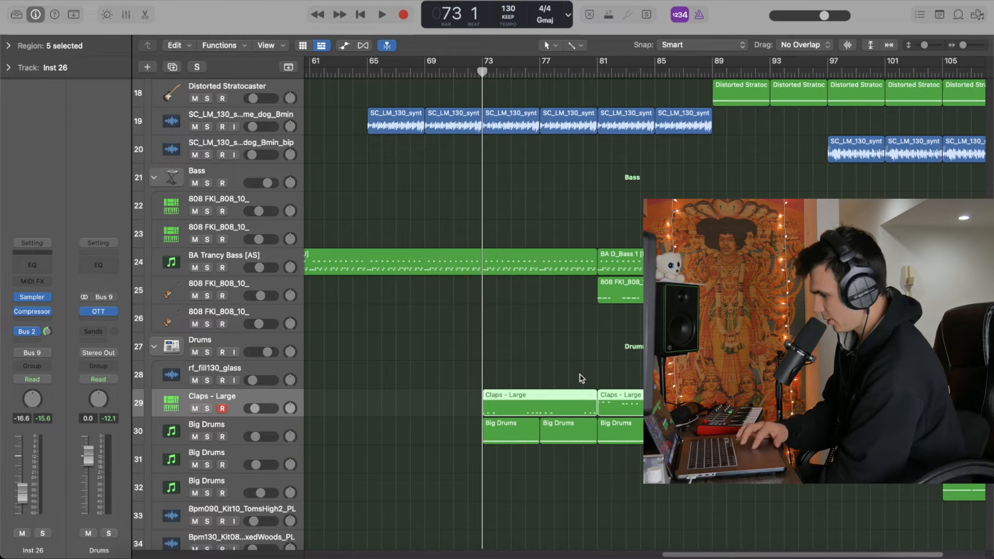
Solo and select Big Drums on track 30, examine its SE-DRUMS instrument, and play it from bar 73
{"action": "left_click", "coordinate": [207, 437]}
{"action": "left_click", "coordinate": [243, 433]}
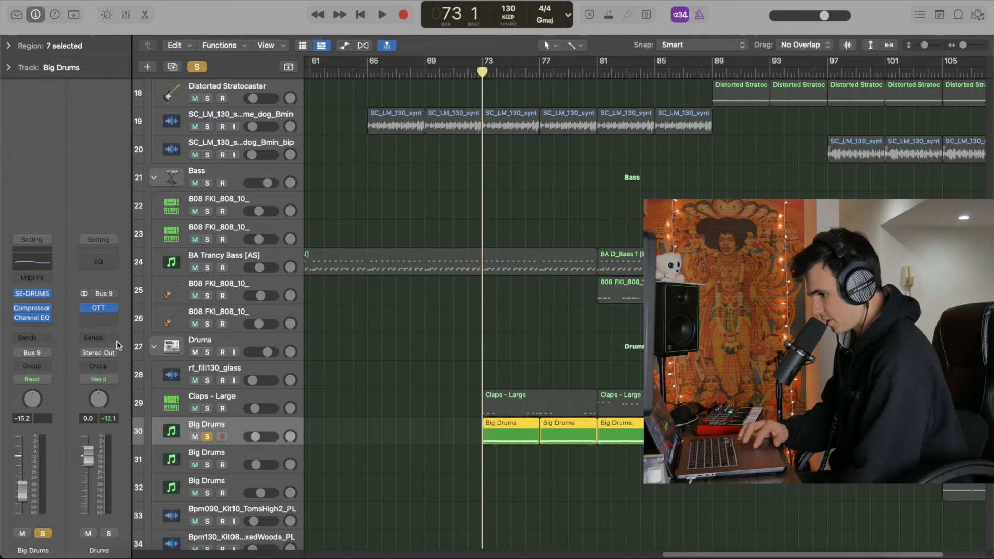
{"action": "left_click", "coordinate": [34, 294]}
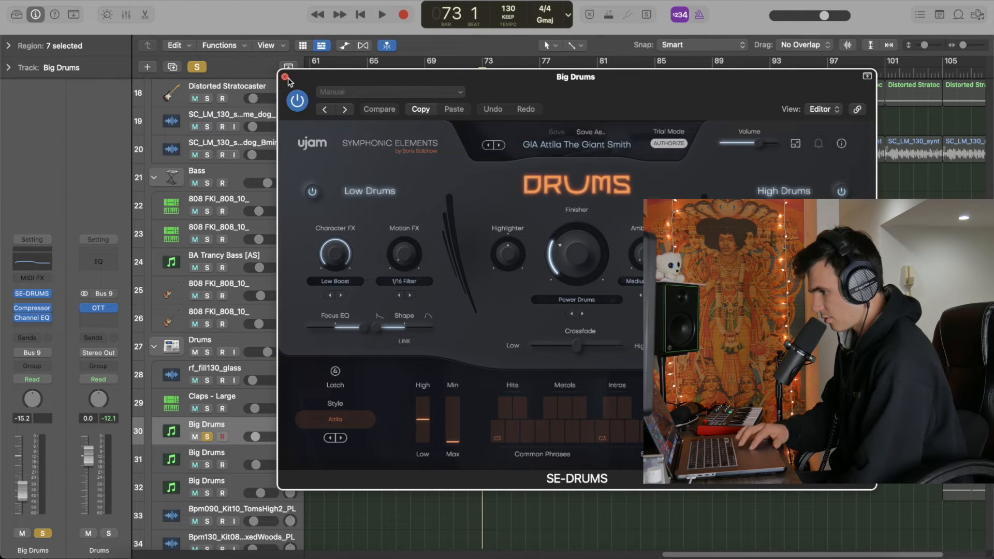
{"action": "left_click", "coordinate": [285, 77]}
{"action": "key", "text": "space"}
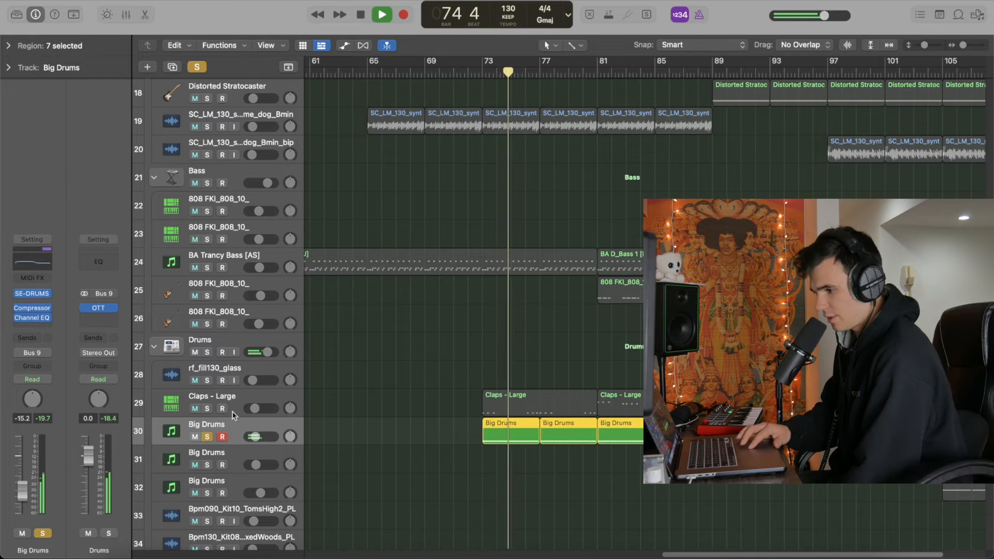
Add Claps - Large on track 29 and the EVIGAN drum loop on track 39 to the soloed drums
{"action": "scroll", "coordinate": [448, 402], "scroll_direction": "down", "scroll_amount": 8}
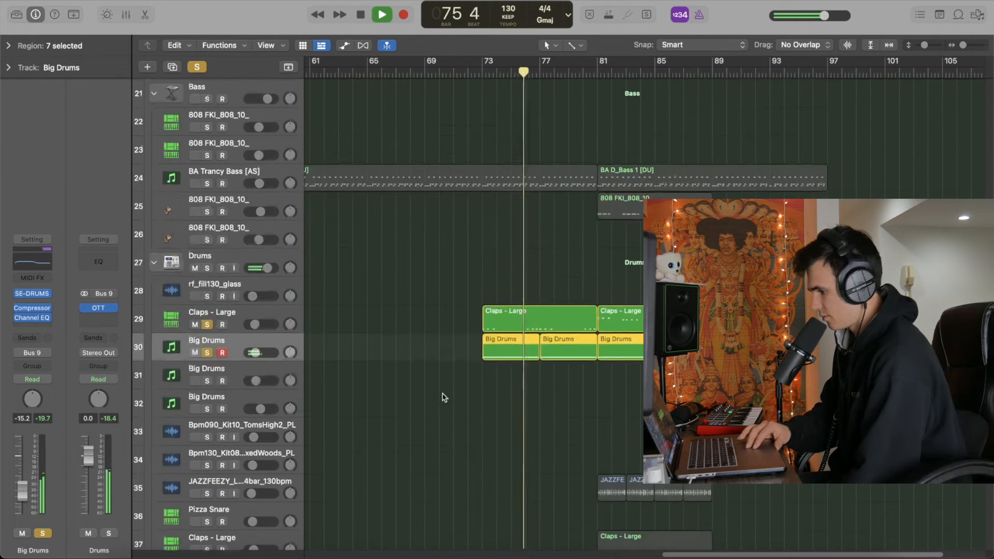
{"action": "scroll", "coordinate": [444, 398], "scroll_direction": "down", "scroll_amount": 2}
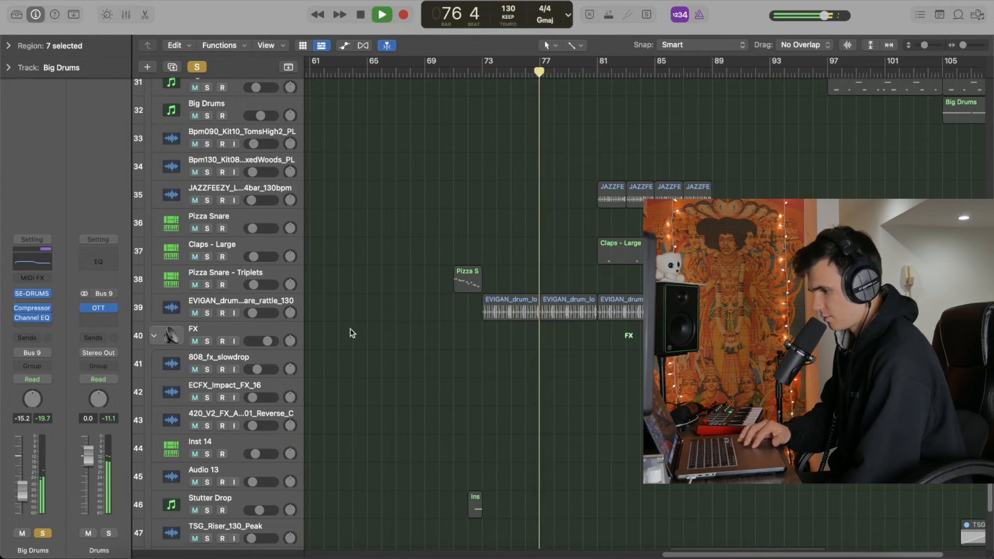
{"action": "left_click", "coordinate": [226, 304]}
{"action": "key", "text": "s"}
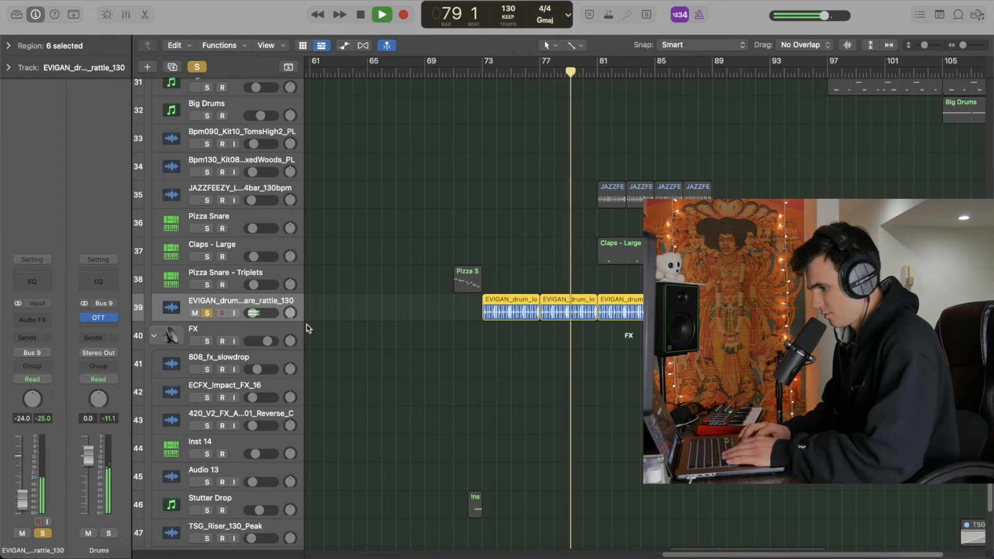
Clear all solos, solo only the EVIGAN drum loop on track 39, and stop playback
{"action": "left_click", "coordinate": [198, 67]}
{"action": "left_click", "coordinate": [207, 314]}
{"action": "key", "text": "space"}
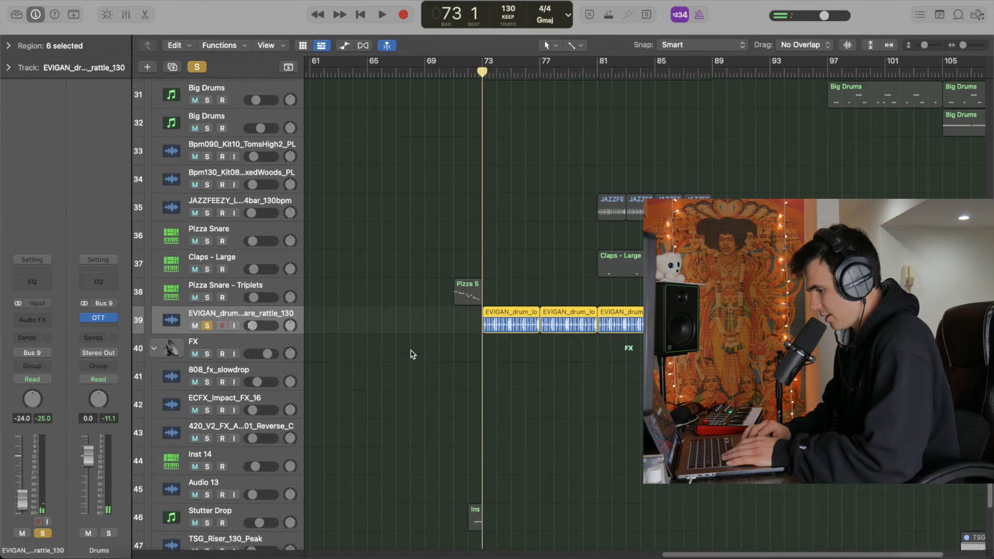
Play the soloed EVIGAN drum loop from bar 73, clear the solo to hear it in the full mix, and stop playback
{"action": "scroll", "coordinate": [551, 253], "scroll_direction": "up", "scroll_amount": 2}
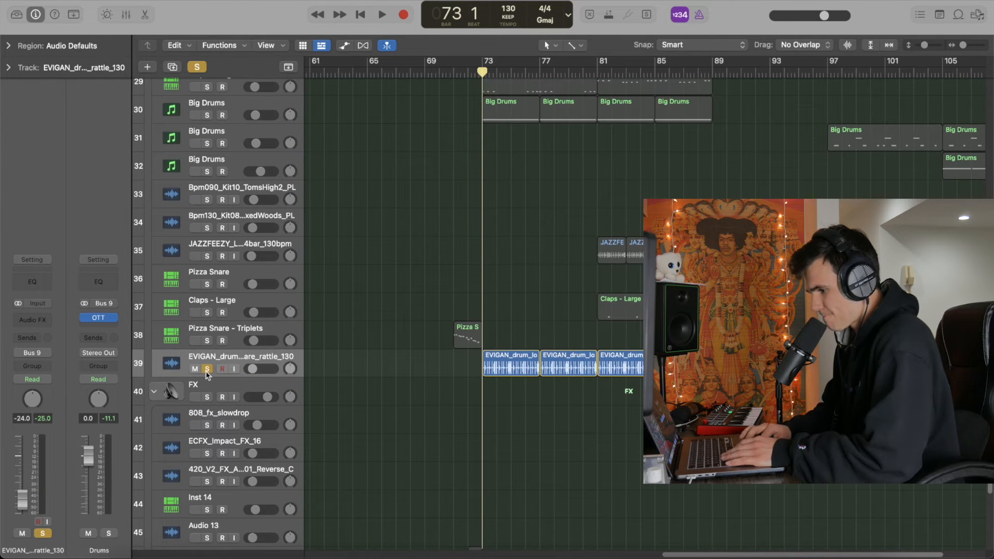
{"action": "key", "text": "space"}
{"action": "scroll", "coordinate": [336, 383], "scroll_direction": "down", "scroll_amount": 6}
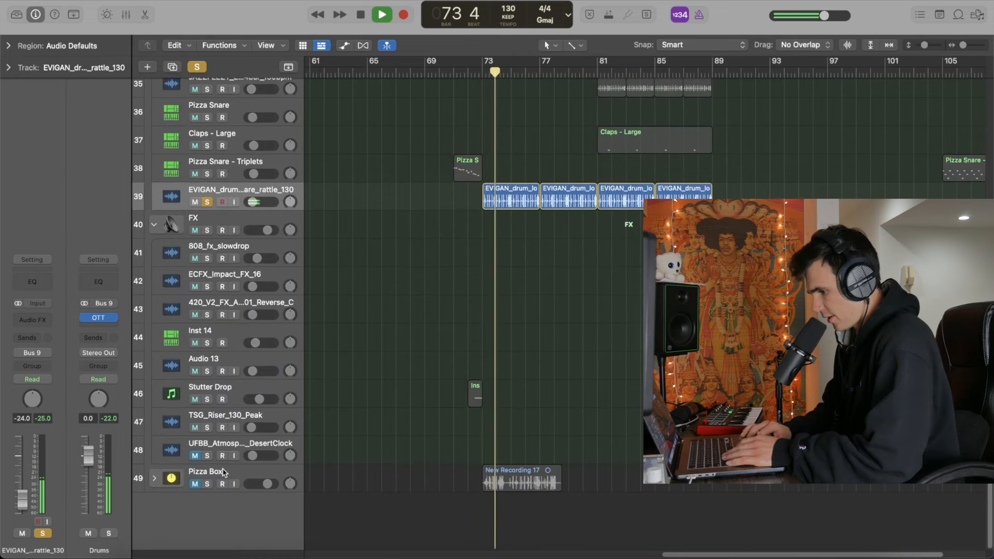
{"action": "scroll", "coordinate": [381, 328], "scroll_direction": "up", "scroll_amount": 9}
{"action": "key", "text": "s"}
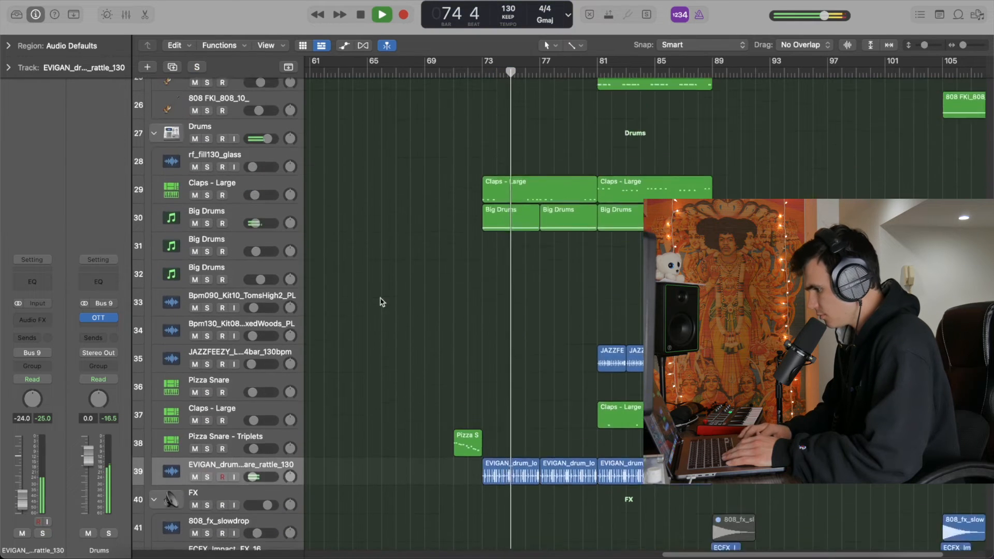
{"action": "scroll", "coordinate": [491, 276], "scroll_direction": "up", "scroll_amount": 3}
{"action": "scroll", "coordinate": [491, 276], "scroll_direction": "right", "scroll_amount": 4}
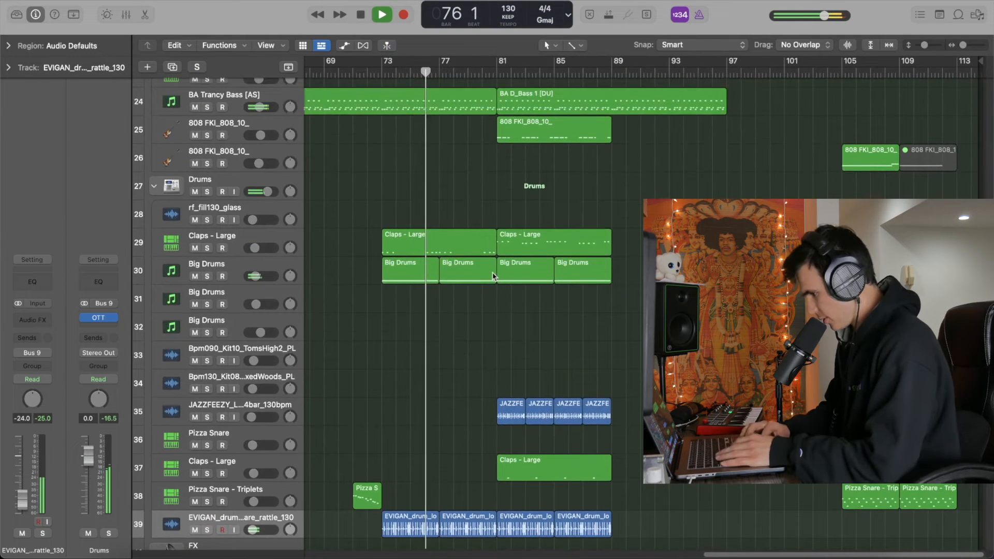
{"action": "scroll", "coordinate": [488, 212], "scroll_direction": "up", "scroll_amount": 2}
{"action": "key", "text": "space"}
Solo and audition Intrepid_Lo on track 12, clear the solo, and return the playhead to bar 73
{"action": "scroll", "coordinate": [489, 209], "scroll_direction": "up", "scroll_amount": 10}
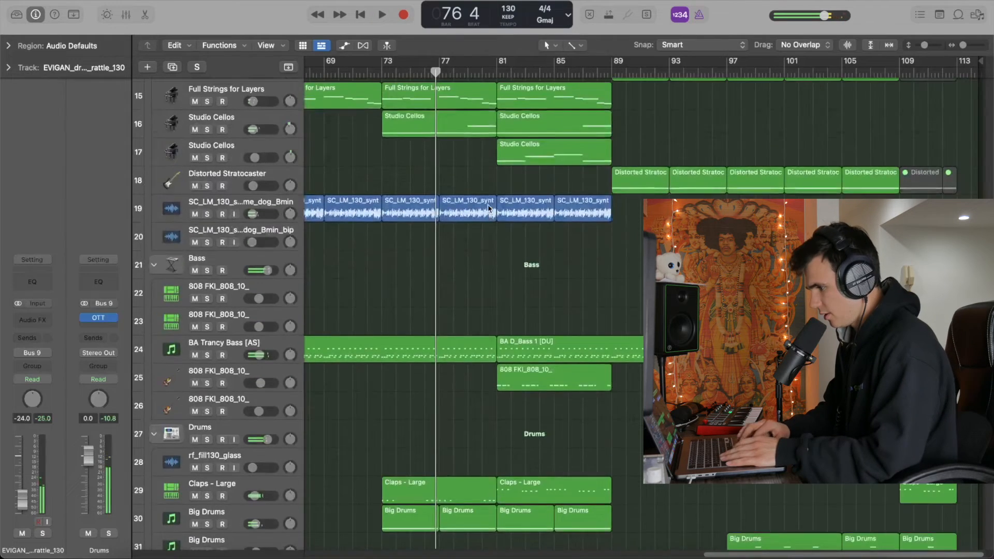
{"action": "left_click", "coordinate": [207, 135]}
{"action": "key", "text": "space"}
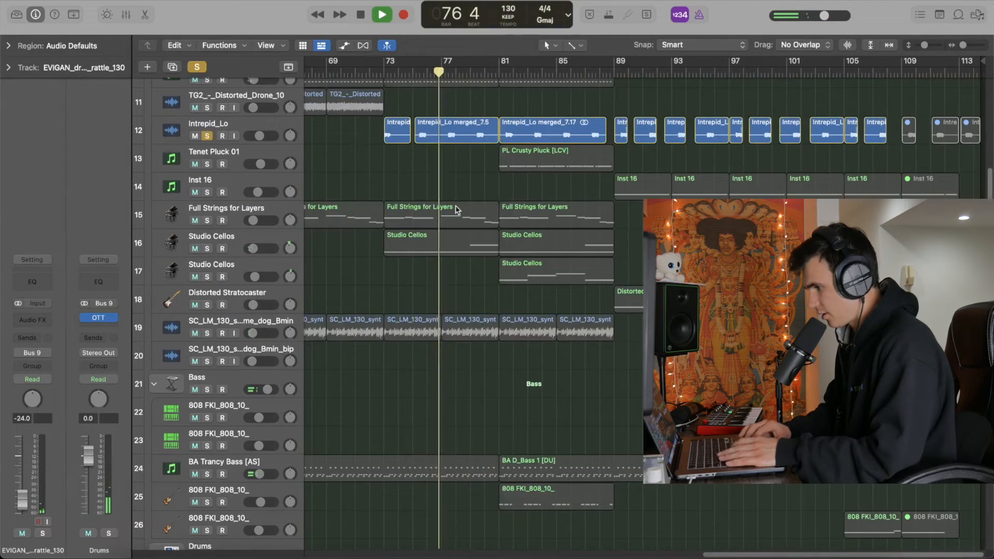
{"action": "key", "text": "super+Right"}
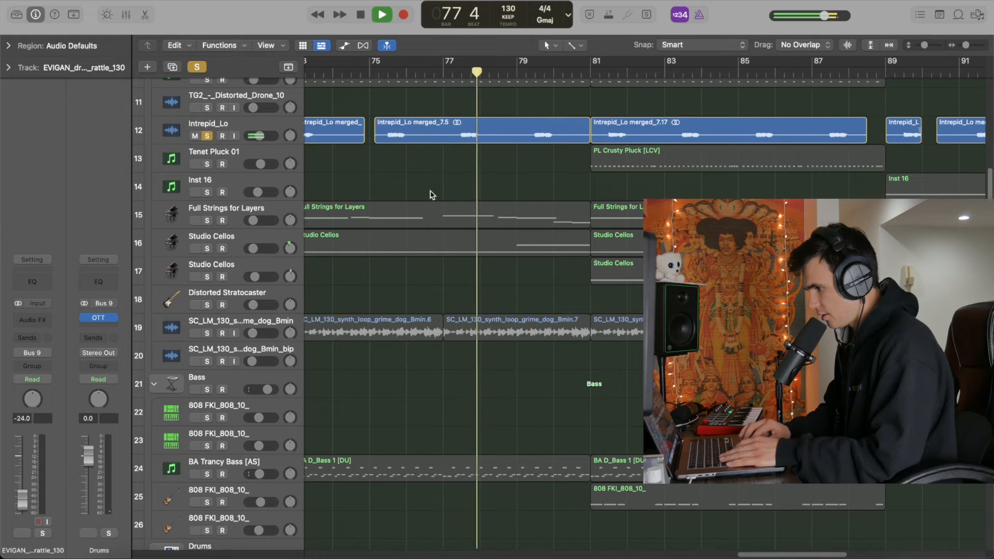
{"action": "scroll", "coordinate": [432, 195], "scroll_direction": "left", "scroll_amount": 5}
{"action": "key", "text": "super+Left"}
{"action": "key", "text": "shift+space"}
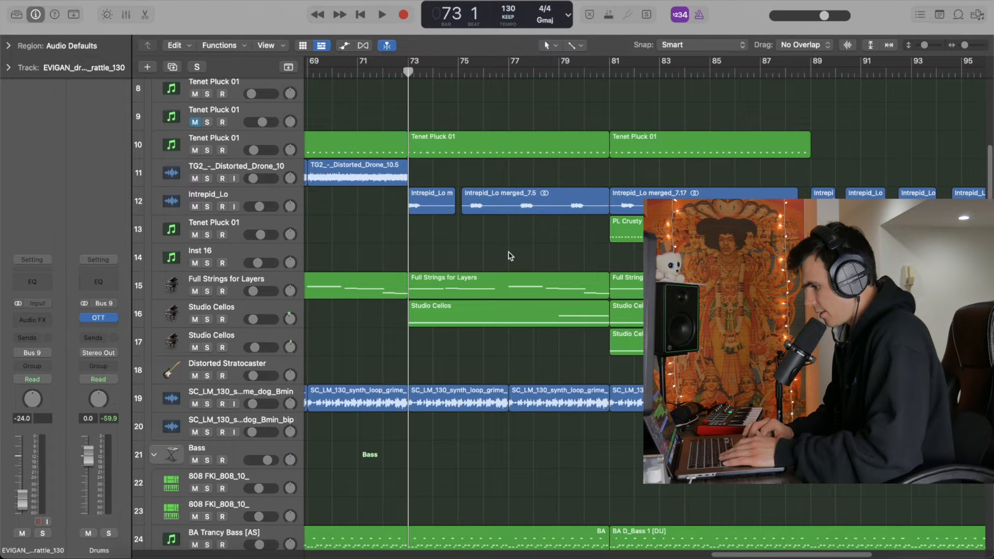
Play the full mix from bar 73 and collapse the Lead Instruments, Bass, Drums and FX track stacks
{"action": "key", "text": "space"}
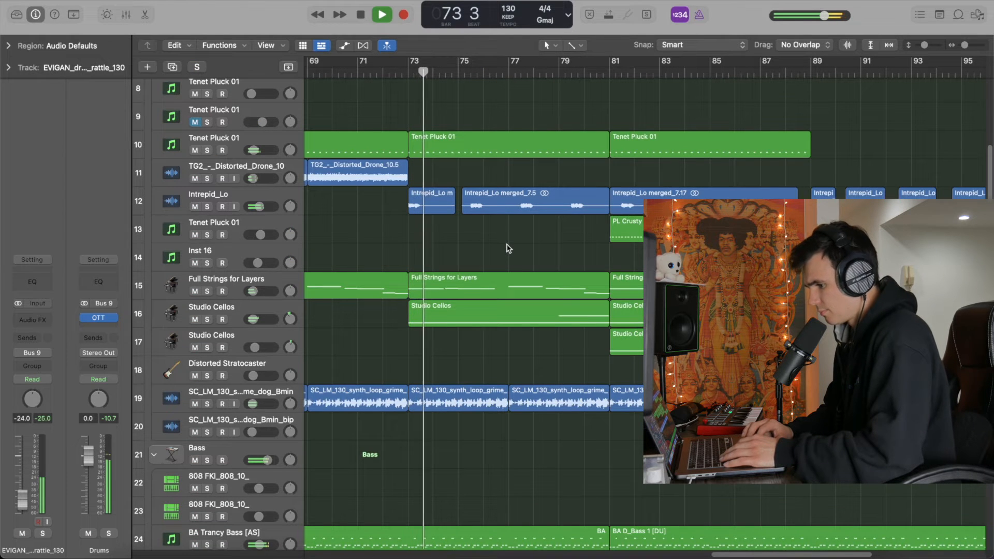
{"action": "scroll", "coordinate": [337, 226], "scroll_direction": "up", "scroll_amount": 5}
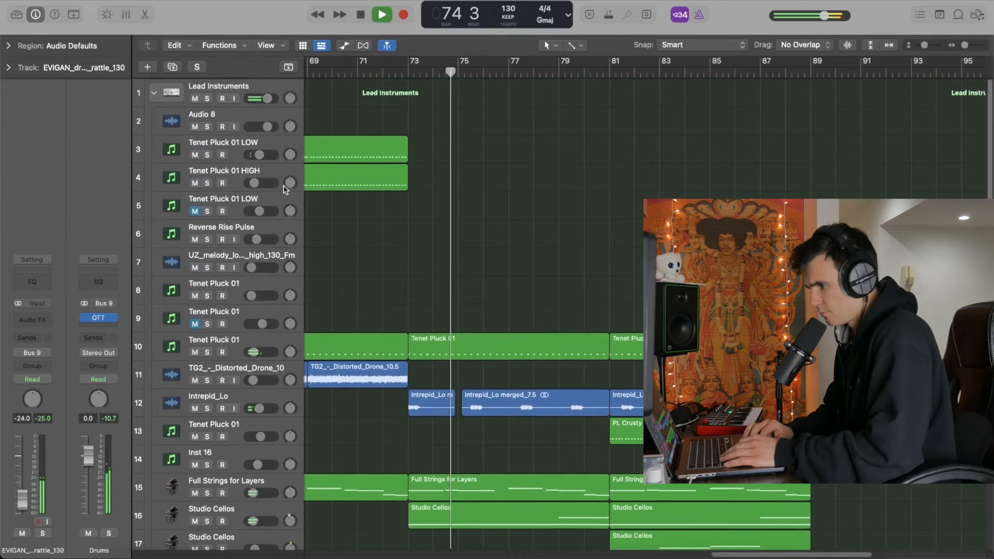
{"action": "left_click", "coordinate": [225, 97]}
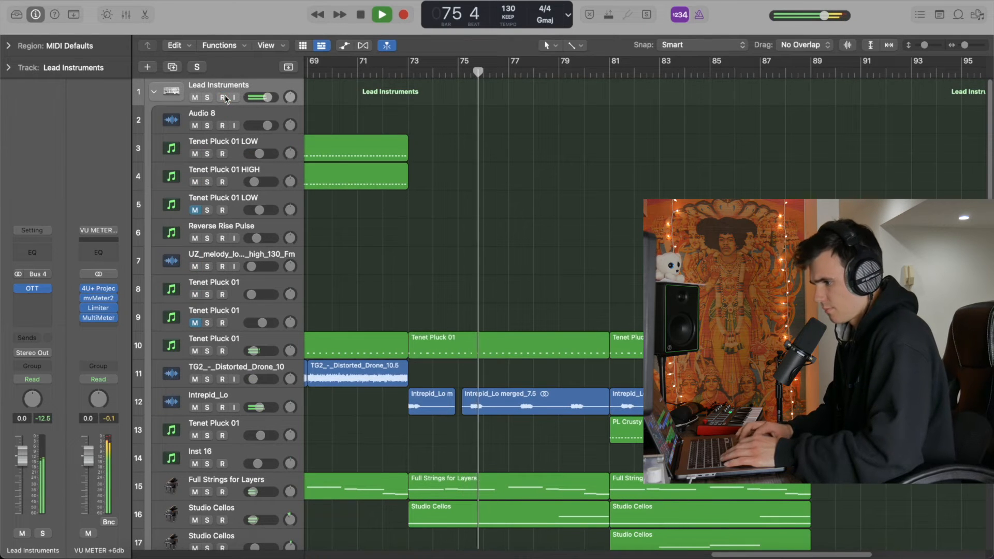
{"action": "left_click", "coordinate": [155, 93]}
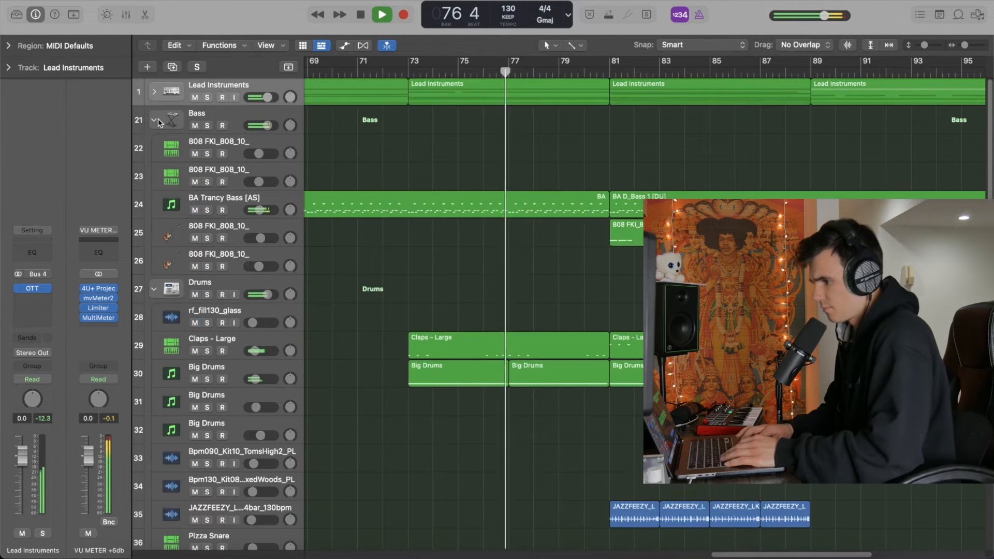
{"action": "left_click", "coordinate": [154, 120]}
{"action": "left_click", "coordinate": [154, 148]}
{"action": "left_click", "coordinate": [155, 177]}
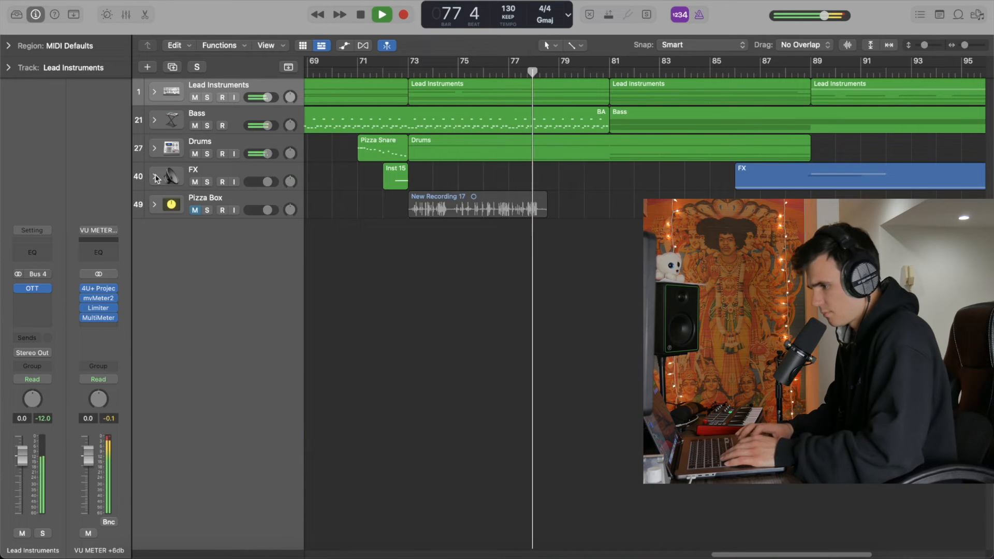
Expand the Bass, Drums and Lead Instruments track stacks while the full mix keeps playing
{"action": "scroll", "coordinate": [549, 300], "scroll_direction": "right", "scroll_amount": 3}
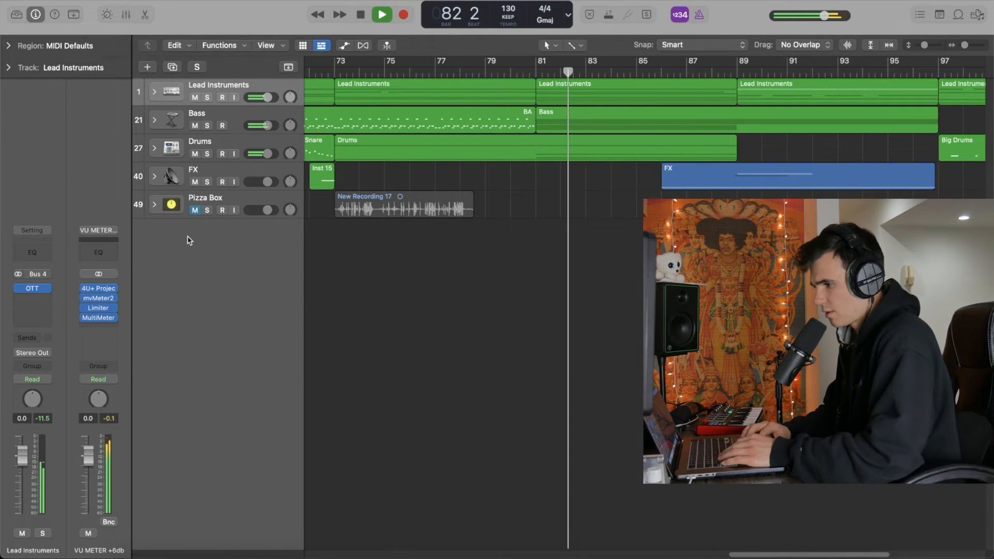
{"action": "left_click", "coordinate": [174, 123]}
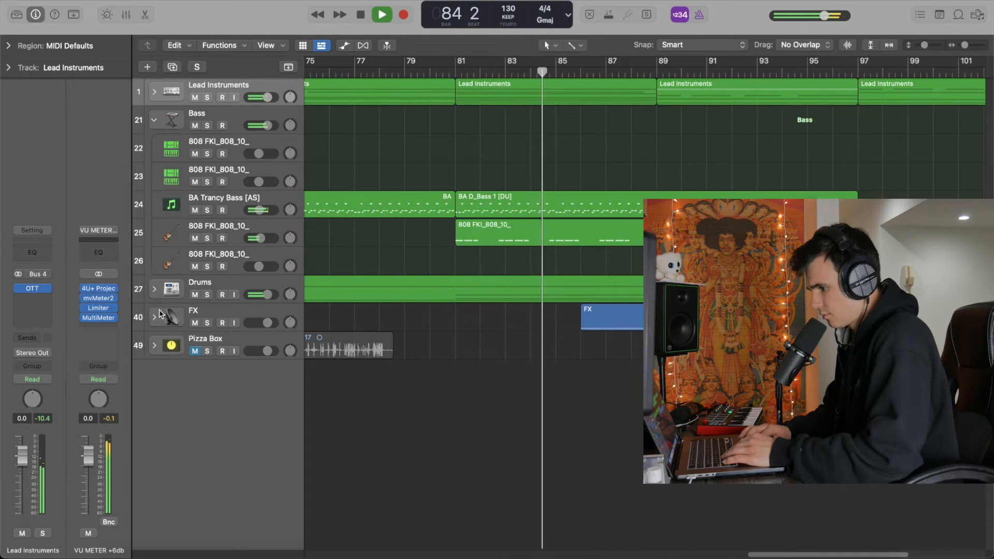
{"action": "left_click", "coordinate": [154, 290]}
{"action": "scroll", "coordinate": [389, 397], "scroll_direction": "down", "scroll_amount": 5}
{"action": "scroll", "coordinate": [388, 401], "scroll_direction": "up", "scroll_amount": 5}
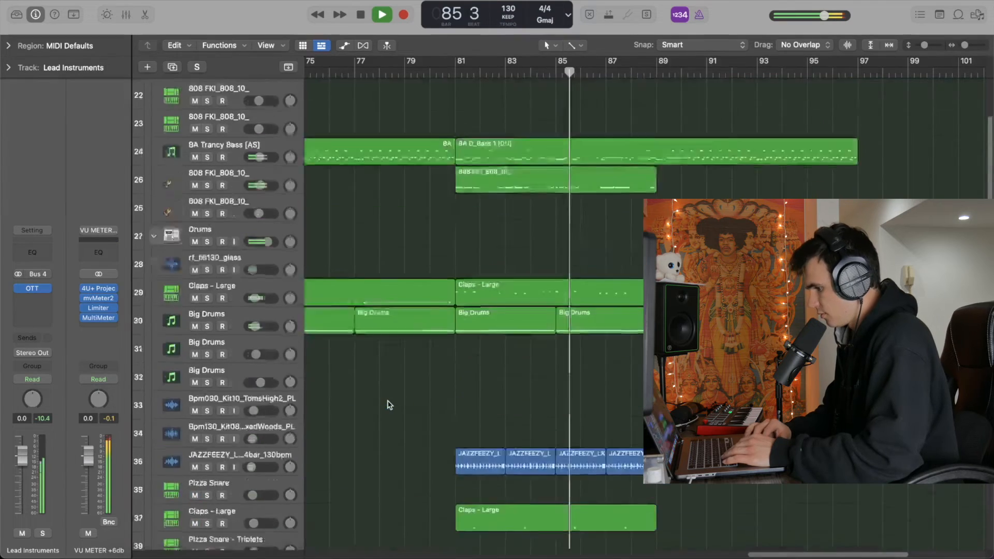
{"action": "left_click", "coordinate": [153, 91]}
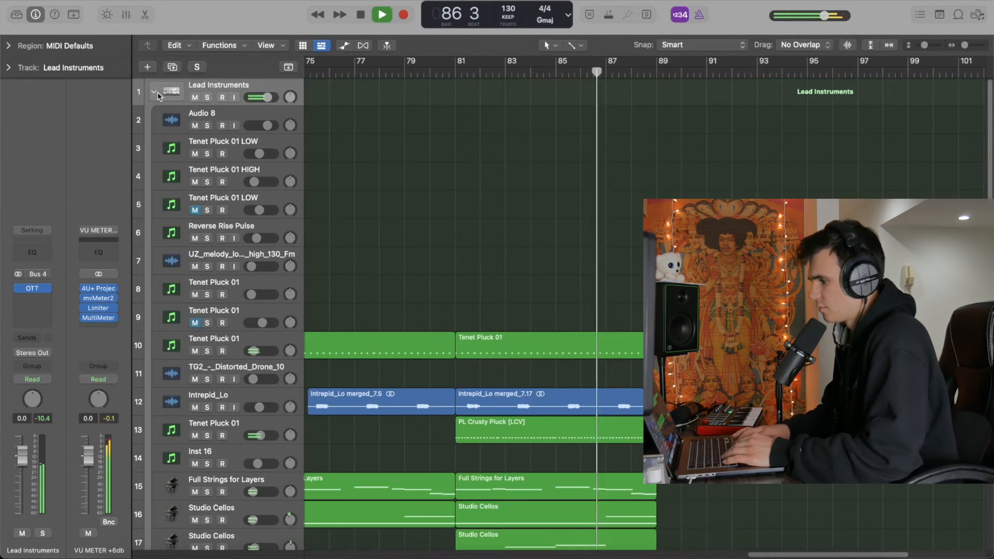
Solo and select the Distorted Stratocaster on track 18 and set the playhead to bar 89
{"action": "scroll", "coordinate": [608, 329], "scroll_direction": "down", "scroll_amount": 5}
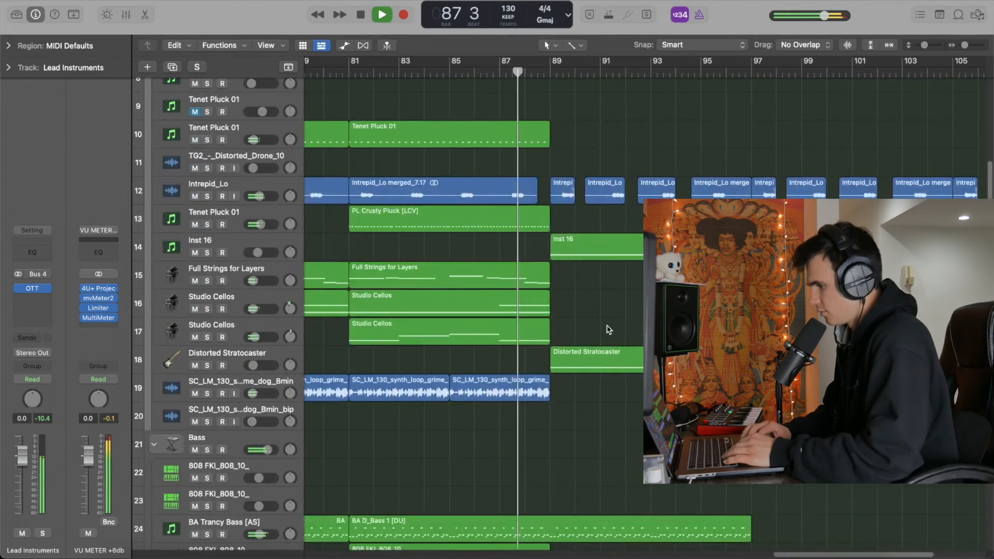
{"action": "scroll", "coordinate": [608, 330], "scroll_direction": "right", "scroll_amount": 3}
{"action": "key", "text": "super+Right"}
{"action": "key", "text": "super+Right"}
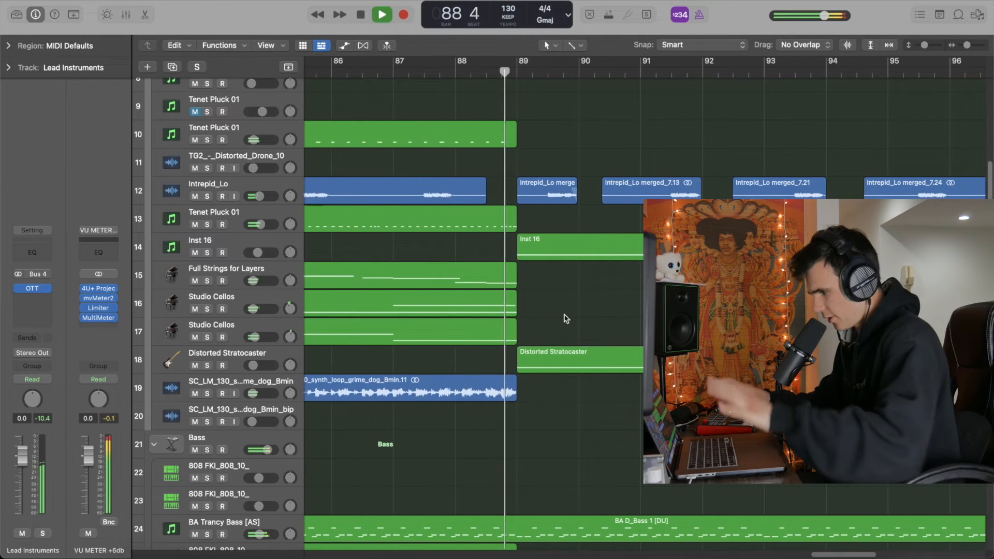
{"action": "scroll", "coordinate": [519, 309], "scroll_direction": "right", "scroll_amount": 5}
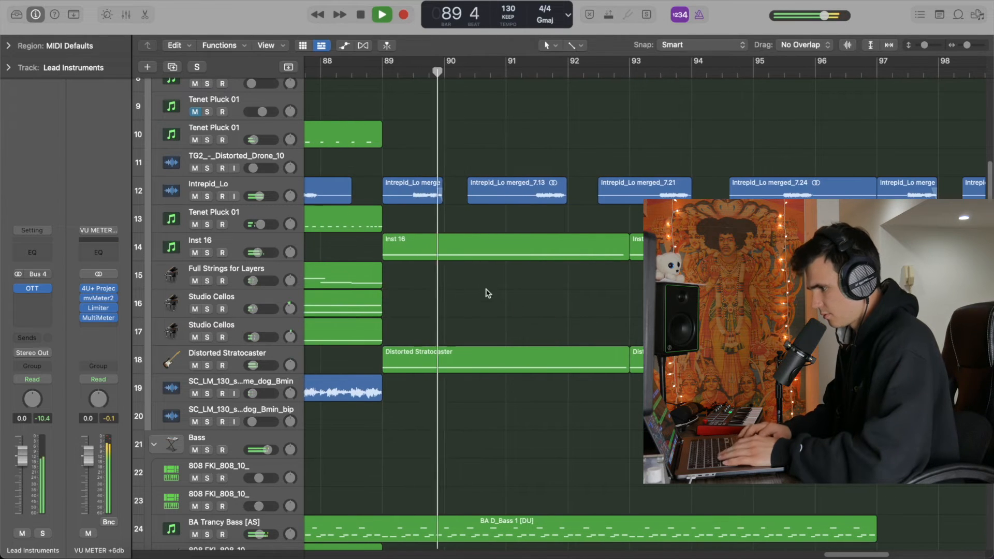
{"action": "scroll", "coordinate": [486, 228], "scroll_direction": "down", "scroll_amount": 4}
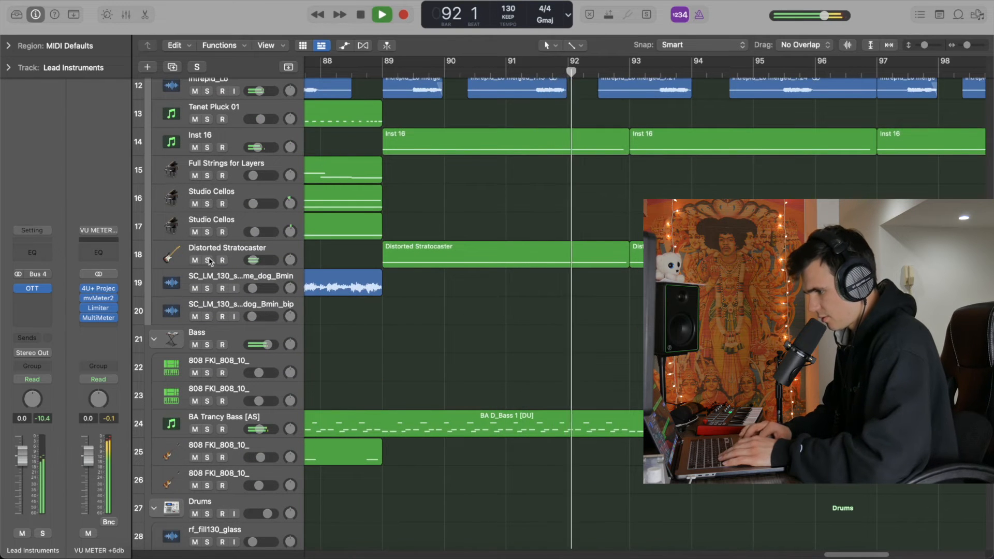
{"action": "key", "text": "s"}
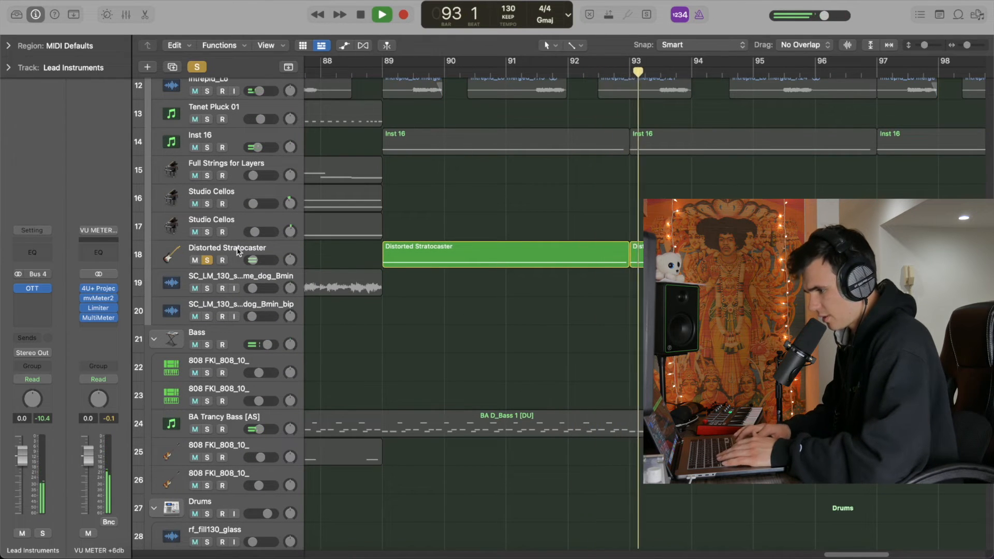
{"action": "left_click", "coordinate": [277, 253]}
{"action": "left_click", "coordinate": [382, 71]}
{"action": "scroll", "coordinate": [362, 299], "scroll_direction": "up", "scroll_amount": 3}
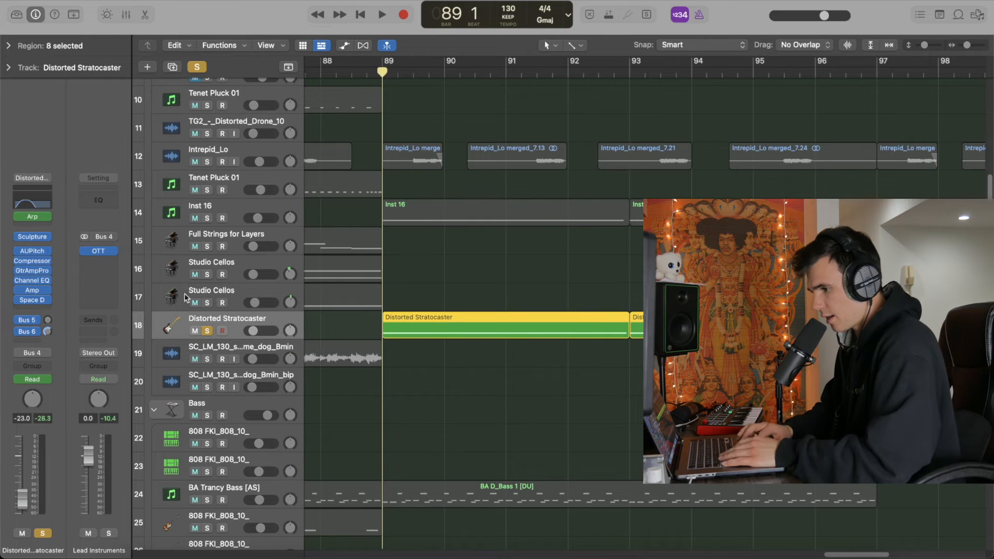
Play the soloed Distorted Stratocaster from bar 89 and check its patch in the Library, closing the Library again
{"action": "key", "text": "space"}
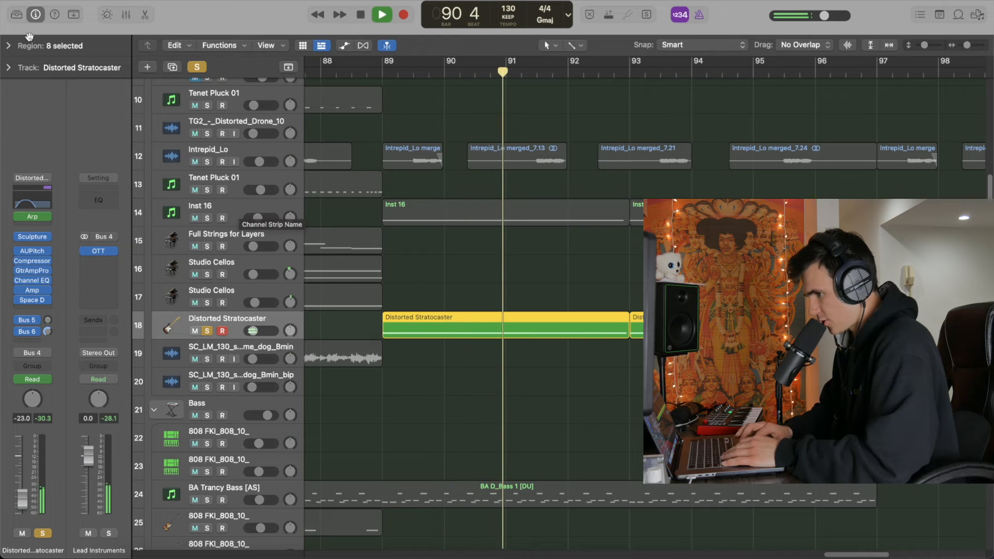
{"action": "left_click", "coordinate": [23, 15]}
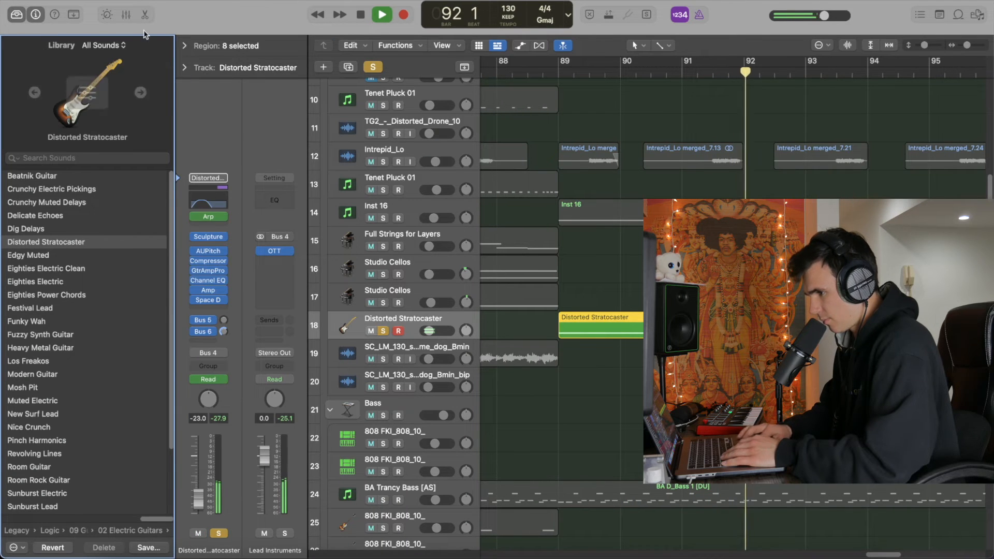
{"action": "left_click", "coordinate": [18, 15]}
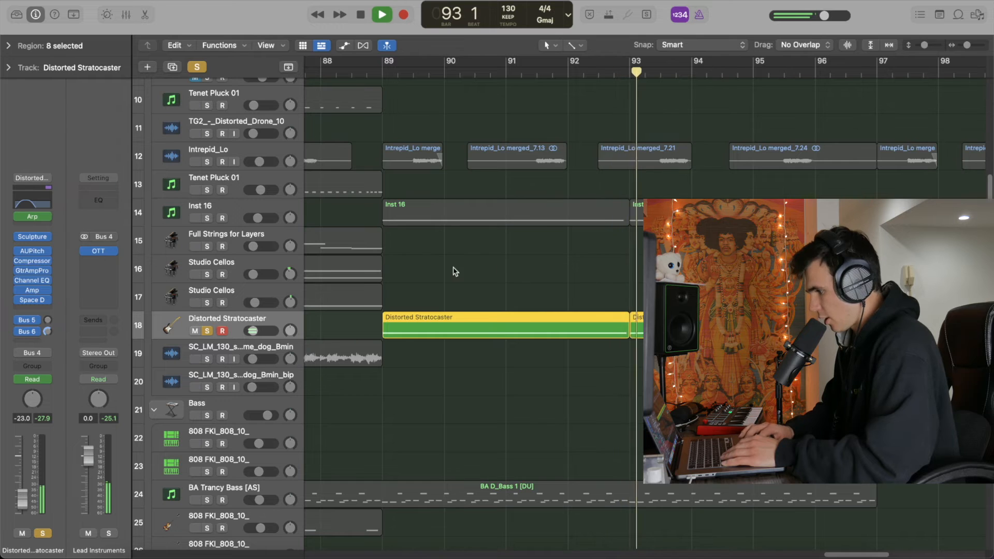
{"action": "scroll", "coordinate": [487, 269], "scroll_direction": "down", "scroll_amount": 3}
{"action": "scroll", "coordinate": [495, 268], "scroll_direction": "right", "scroll_amount": 2}
{"action": "scroll", "coordinate": [317, 210], "scroll_direction": "left", "scroll_amount": 1}
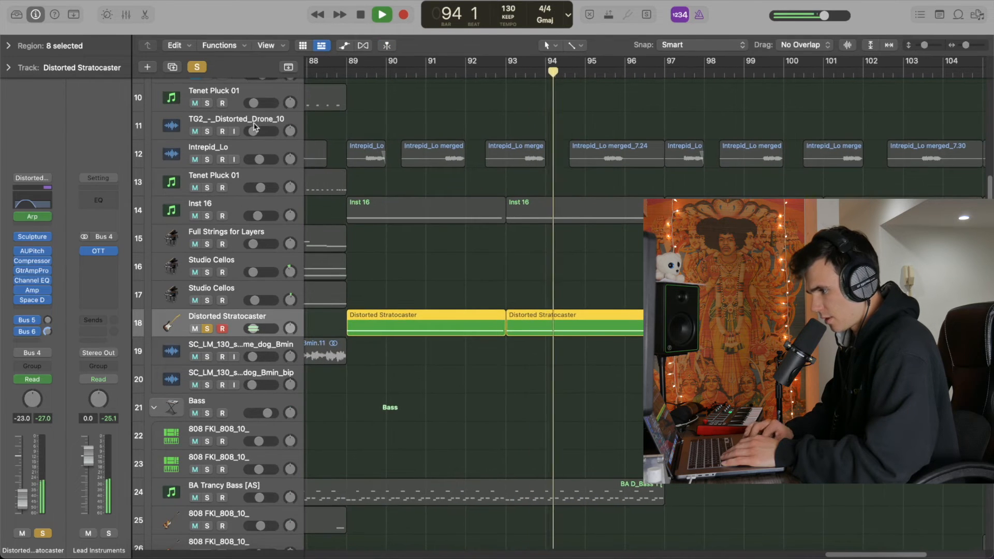
Add Inst 16 on track 14 to the soloed guitar, play both from bar 89, and select Inst 16
{"action": "left_click", "coordinate": [347, 74]}
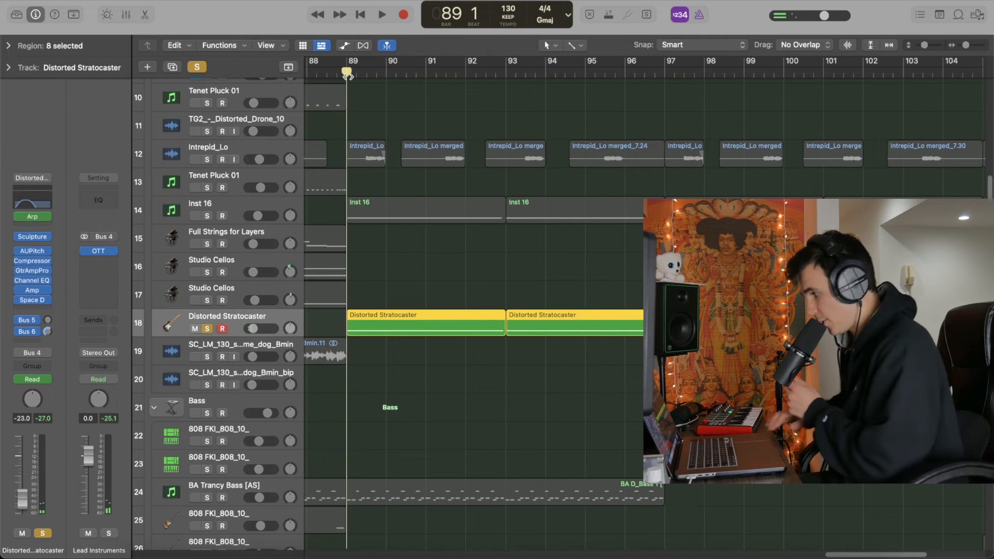
{"action": "left_click", "coordinate": [208, 216]}
{"action": "key", "text": "space"}
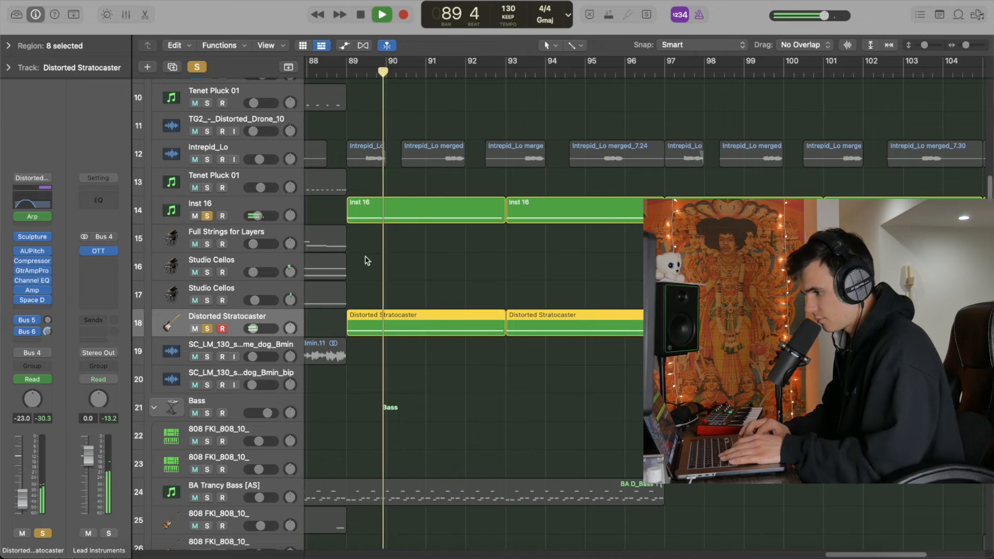
{"action": "left_click", "coordinate": [234, 212]}
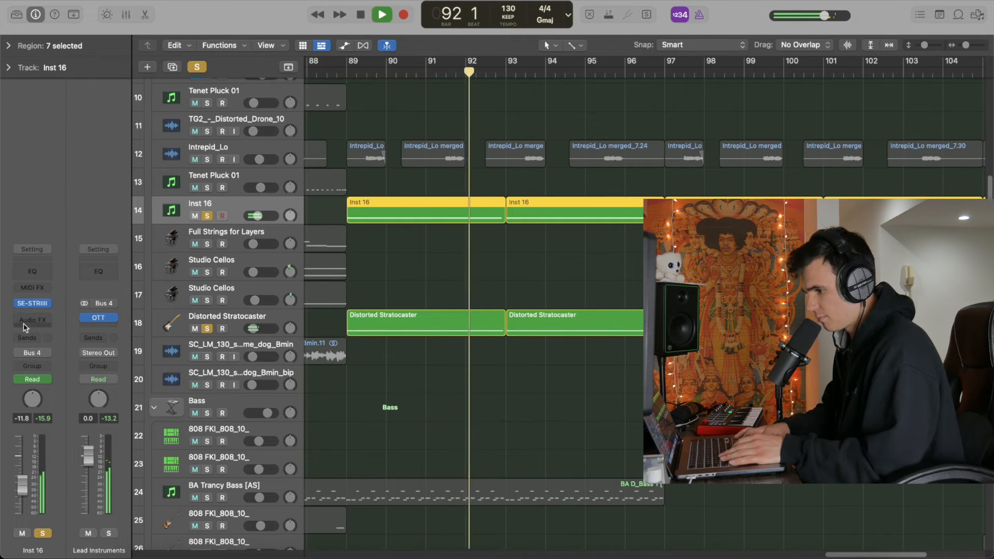
Show track automation, examine Inst 16's Highlighter and Finisher lanes, and hide the automation again
{"action": "scroll", "coordinate": [589, 246], "scroll_direction": "down", "scroll_amount": 5}
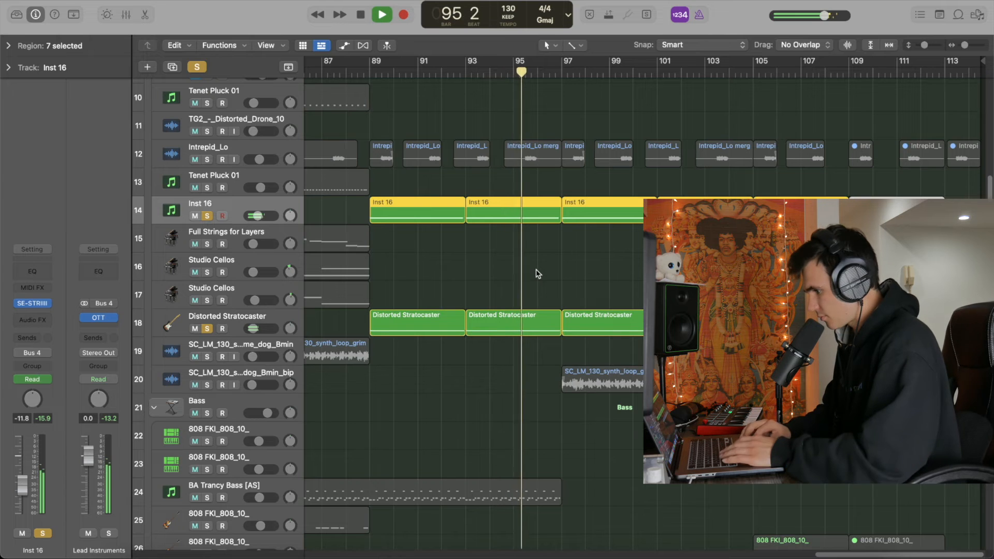
{"action": "left_click", "coordinate": [344, 45]}
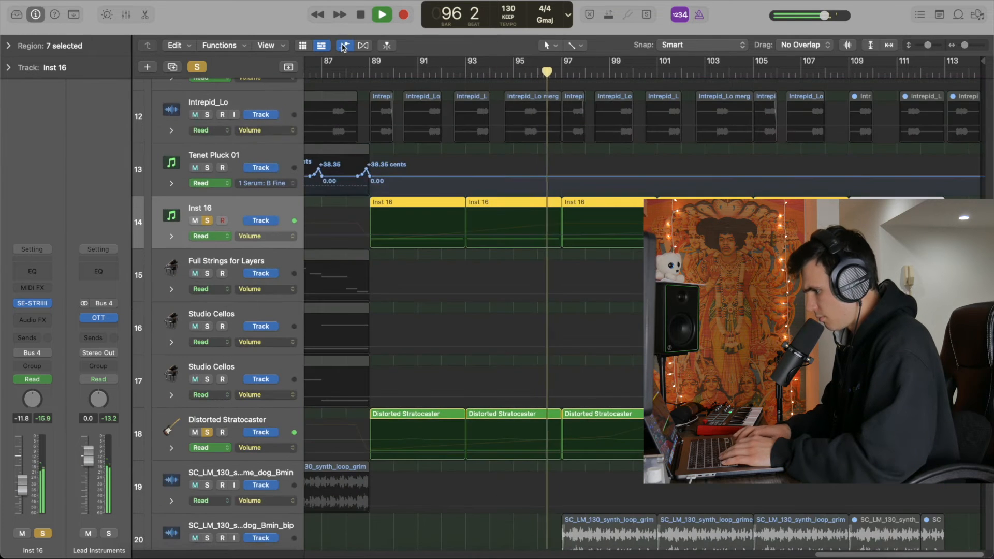
{"action": "left_click", "coordinate": [171, 236]}
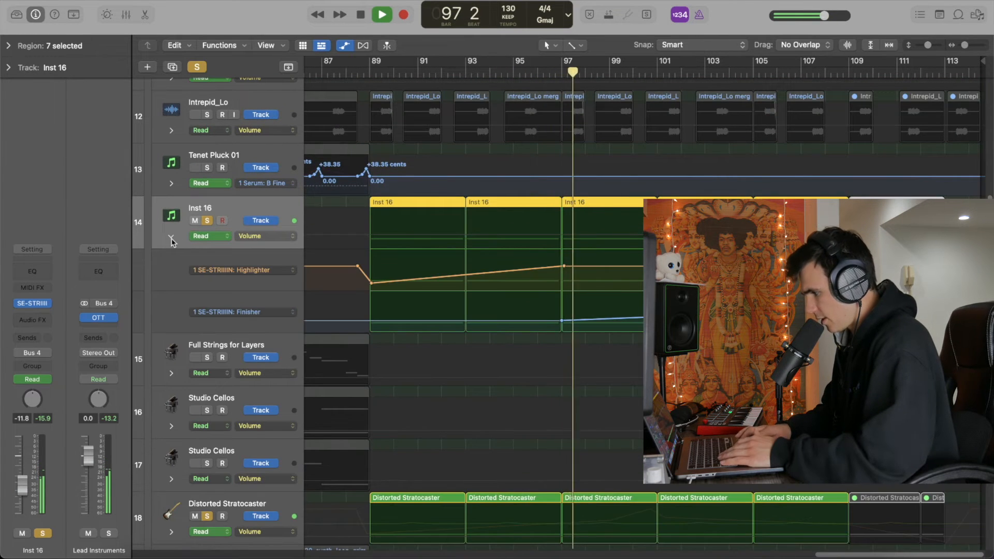
{"action": "left_click", "coordinate": [171, 237]}
{"action": "left_click", "coordinate": [344, 46]}
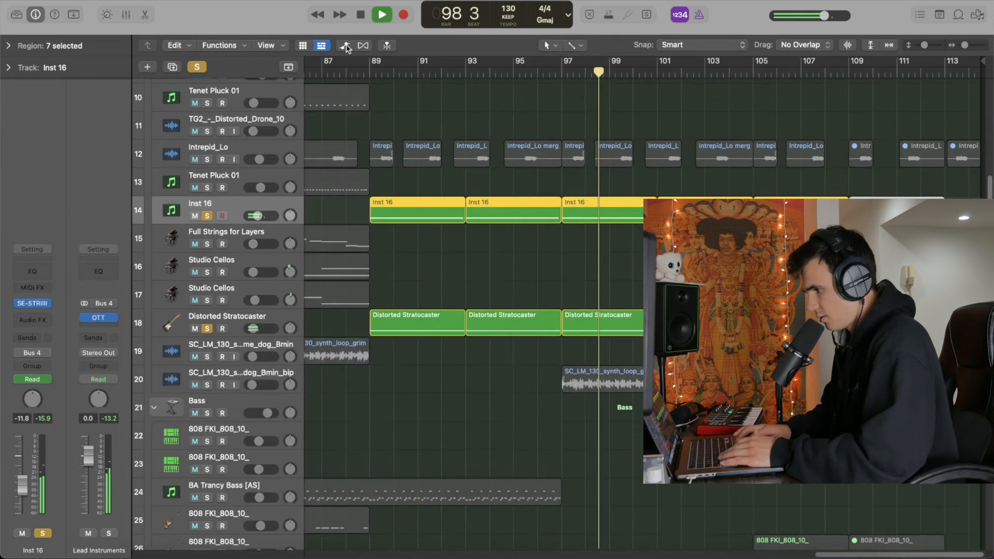
Clear all solos, deselect the regions, and play the full mix from bar 89
{"action": "left_click", "coordinate": [197, 67]}
{"action": "key", "text": "space"}
{"action": "left_click", "coordinate": [370, 72]}
{"action": "left_click", "coordinate": [447, 284]}
{"action": "key", "text": "space"}
{"action": "scroll", "coordinate": [447, 282], "scroll_direction": "up", "scroll_amount": 10}
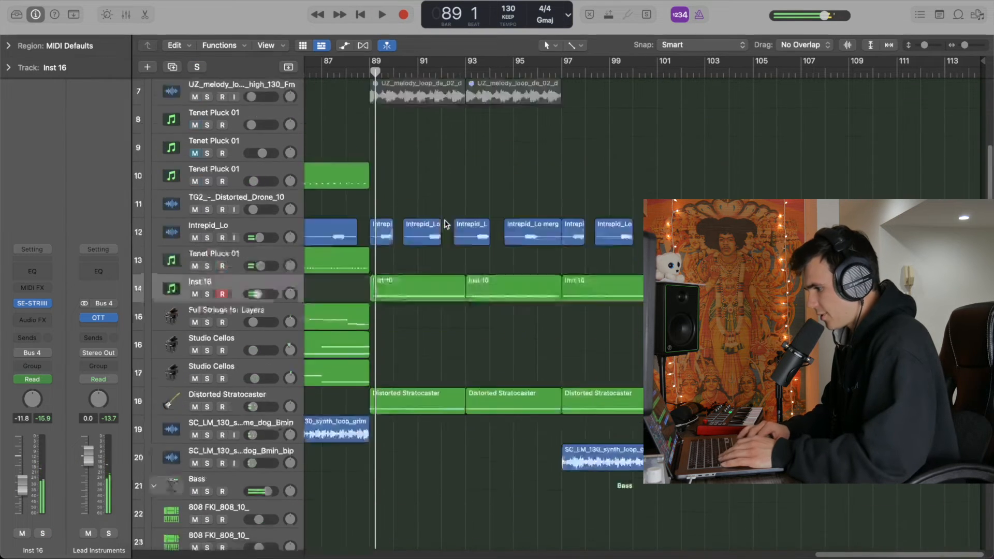
Select the BA Trancy Bass track on track 24 and play the full mix
{"action": "scroll", "coordinate": [440, 224], "scroll_direction": "down", "scroll_amount": 14}
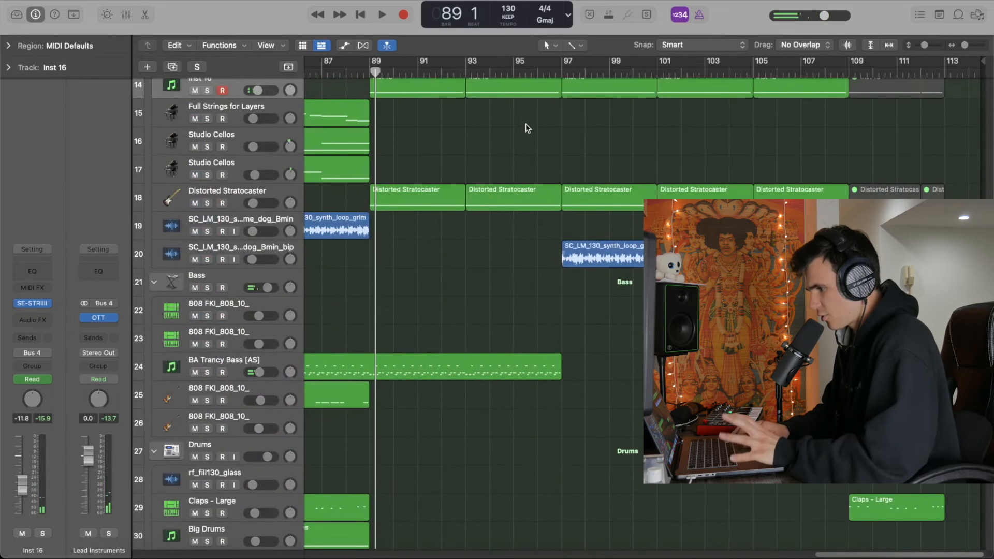
{"action": "scroll", "coordinate": [441, 238], "scroll_direction": "down", "scroll_amount": 2}
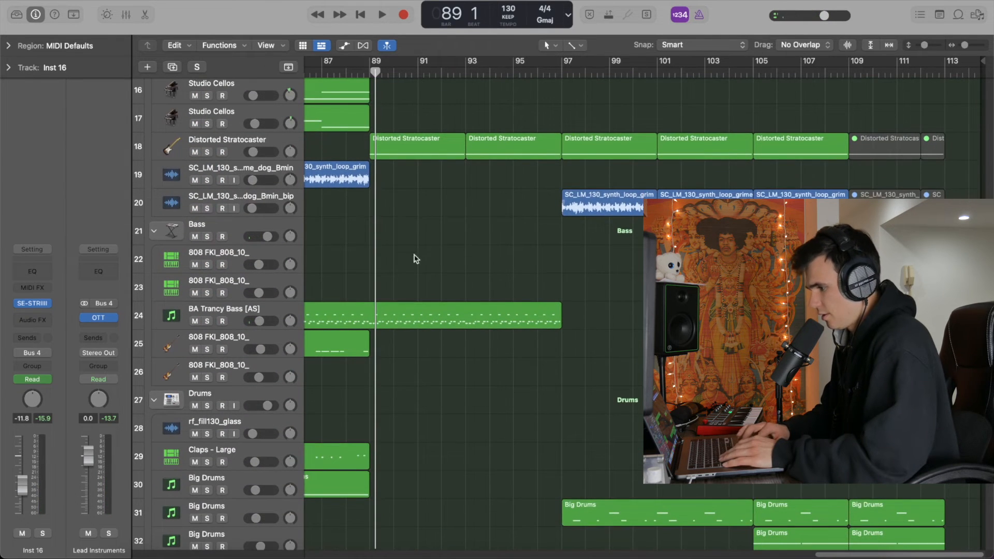
{"action": "scroll", "coordinate": [502, 213], "scroll_direction": "down", "scroll_amount": 4}
{"action": "left_click", "coordinate": [230, 204]}
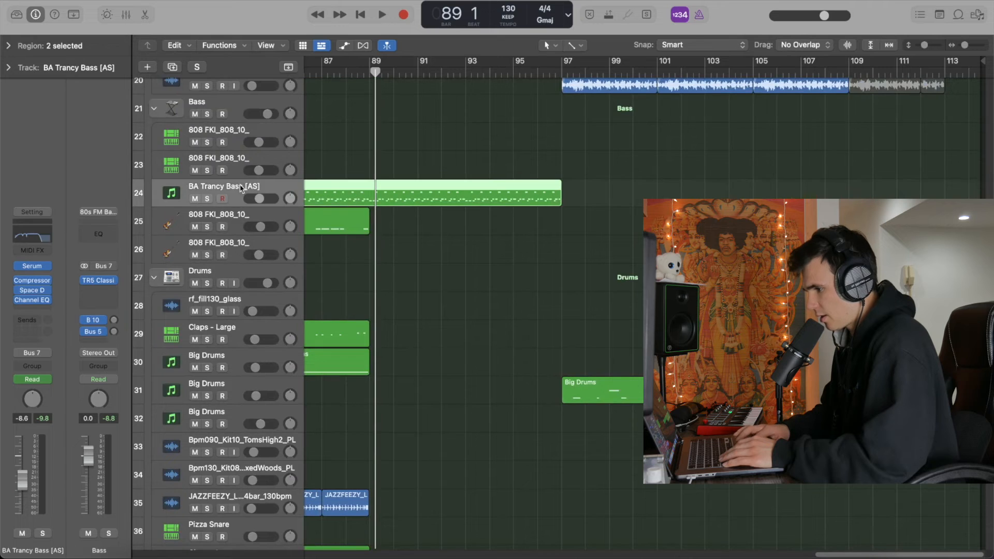
{"action": "scroll", "coordinate": [442, 334], "scroll_direction": "down", "scroll_amount": 8}
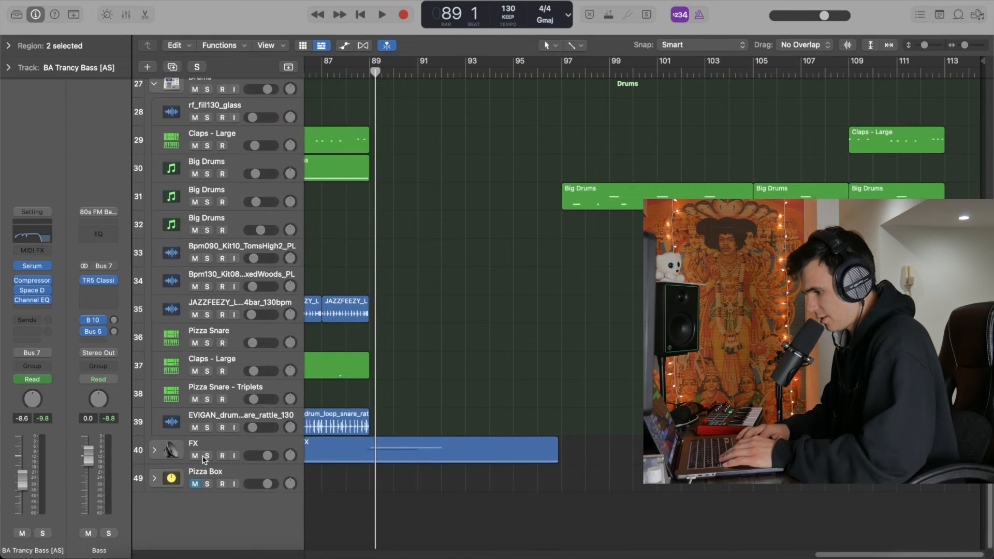
{"action": "key", "text": "space"}
{"action": "scroll", "coordinate": [539, 266], "scroll_direction": "up", "scroll_amount": 5}
Move the playhead to bar 96 and listen to the transition into the section at bar 97
{"action": "left_click", "coordinate": [540, 269]}
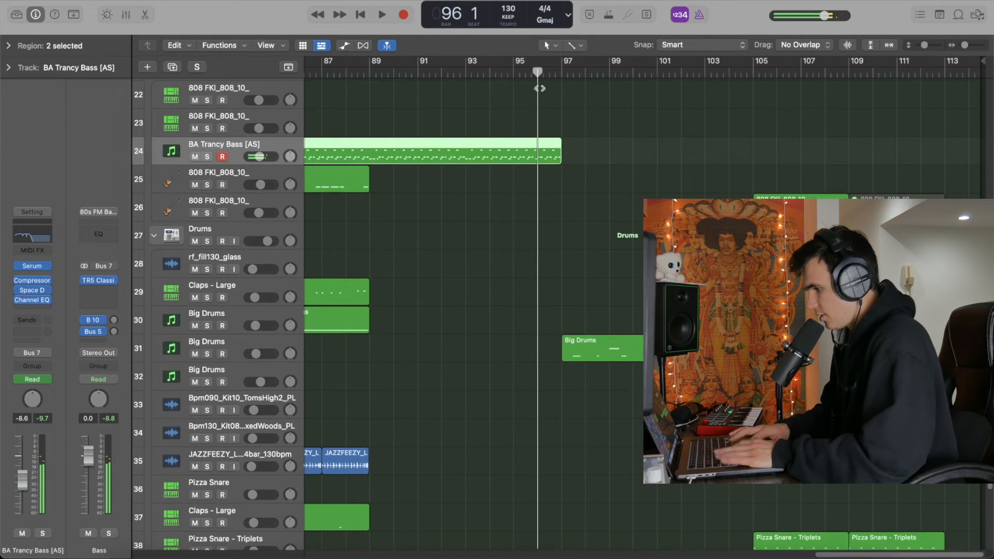
{"action": "left_click", "coordinate": [495, 272]}
{"action": "key", "text": "super+Right"}
{"action": "key", "text": "super+Right"}
{"action": "key", "text": "super+Right"}
{"action": "key", "text": "super+Right"}
{"action": "scroll", "coordinate": [495, 272], "scroll_direction": "right", "scroll_amount": 2}
{"action": "scroll", "coordinate": [494, 272], "scroll_direction": "up", "scroll_amount": 6}
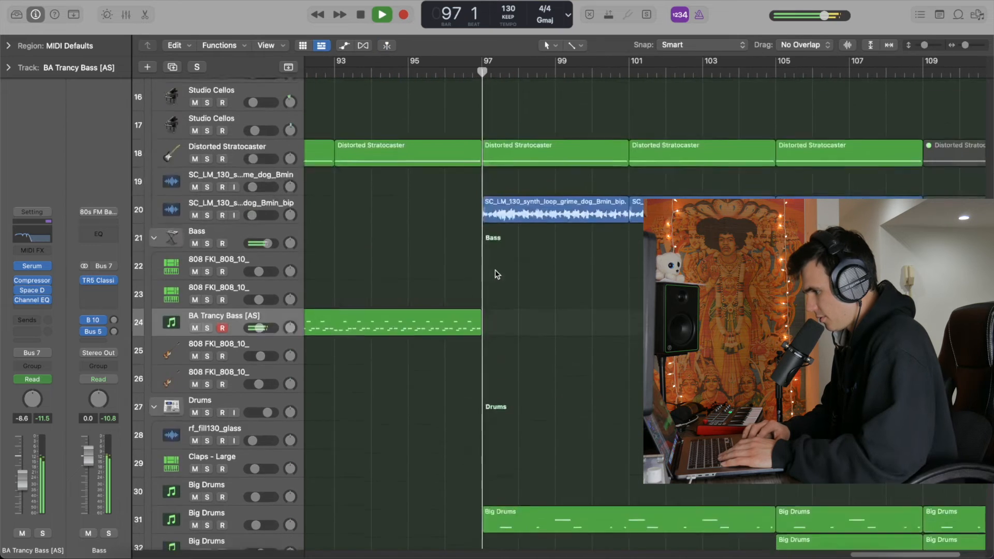
Examine the lead, string and guitar tracks around bar 97 during playback, and stop the playback
{"action": "scroll", "coordinate": [495, 269], "scroll_direction": "up", "scroll_amount": 3}
{"action": "key", "text": "super+Left"}
{"action": "key", "text": "super+Left"}
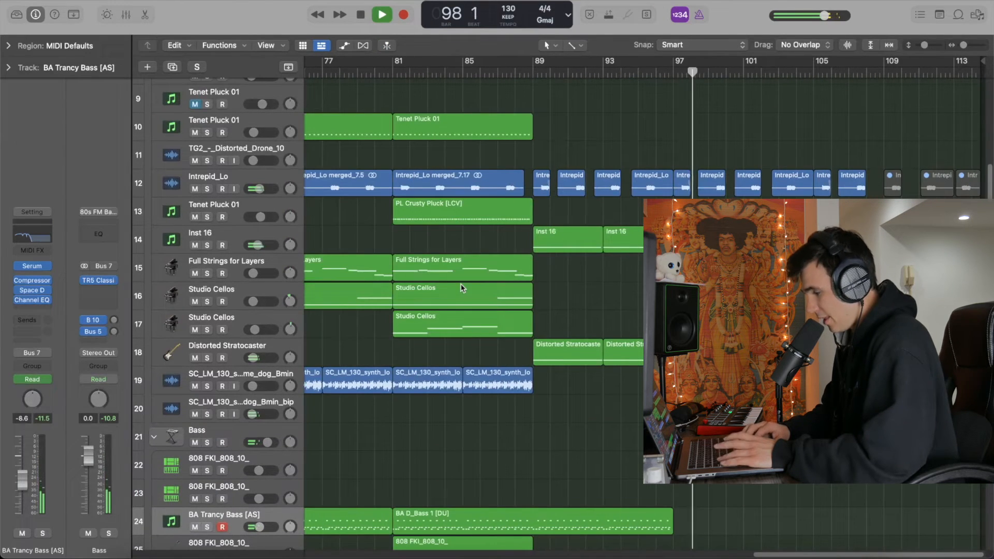
{"action": "key", "text": "super+Right"}
{"action": "key", "text": "super+Right"}
{"action": "key", "text": "space"}
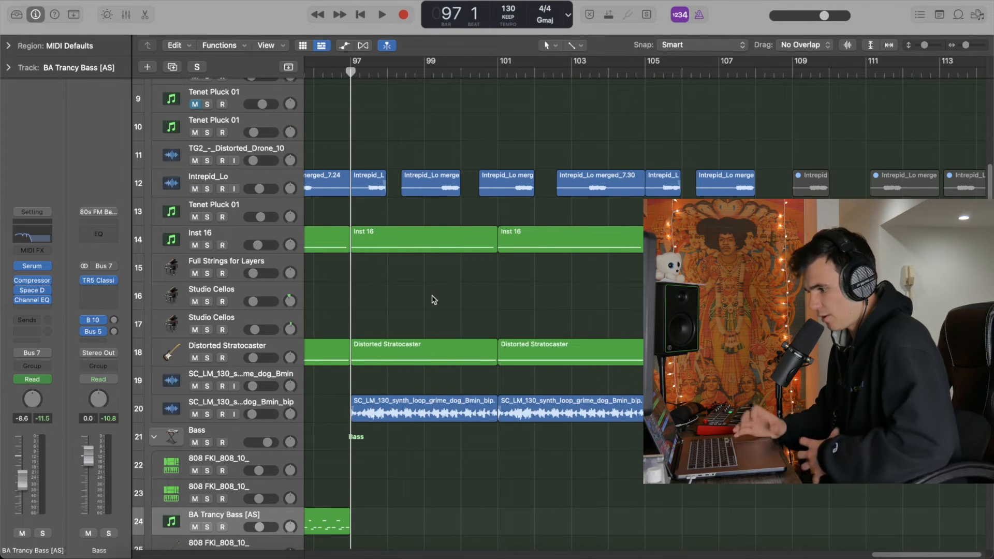
Solo the SC_LM_130 synth loop on track 20, play it from bar 97, and look closely at its waveform
{"action": "scroll", "coordinate": [434, 300], "scroll_direction": "down", "scroll_amount": 6}
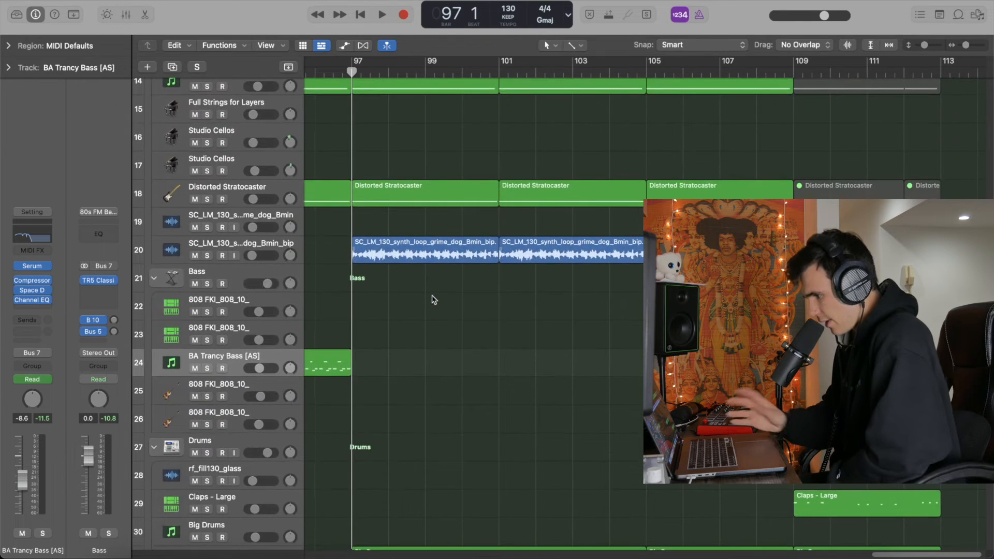
{"action": "left_click", "coordinate": [253, 243]}
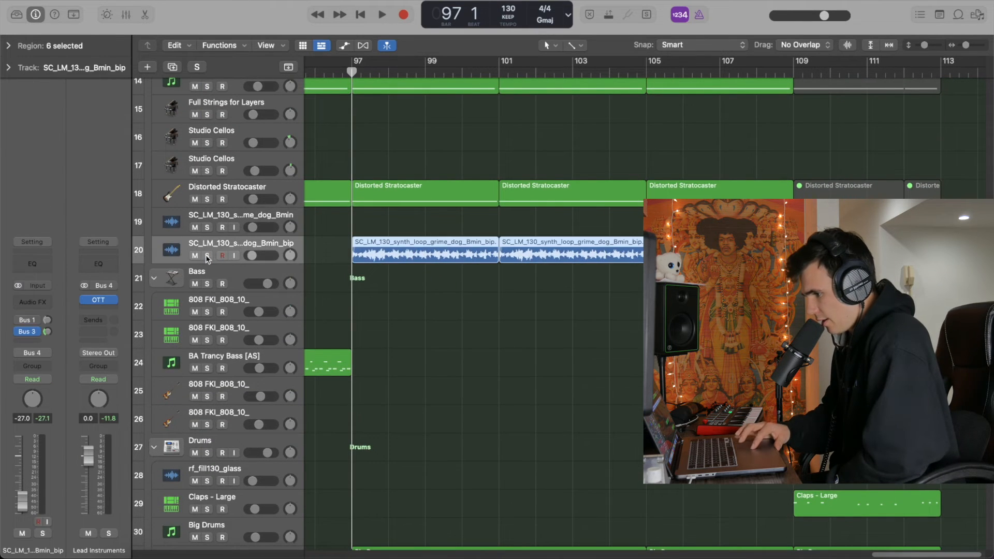
{"action": "left_click", "coordinate": [208, 255]}
{"action": "key", "text": "space"}
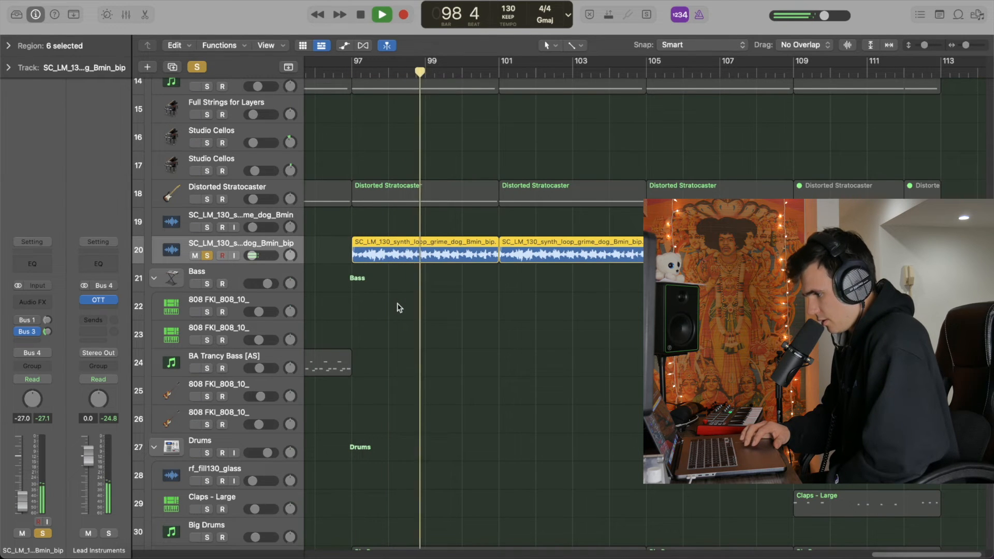
{"action": "key", "text": "space"}
{"action": "scroll", "coordinate": [455, 306], "scroll_direction": "up", "scroll_amount": 2}
{"action": "scroll", "coordinate": [490, 291], "scroll_direction": "down", "scroll_amount": 2}
{"action": "scroll", "coordinate": [490, 291], "scroll_direction": "up", "scroll_amount": 5}
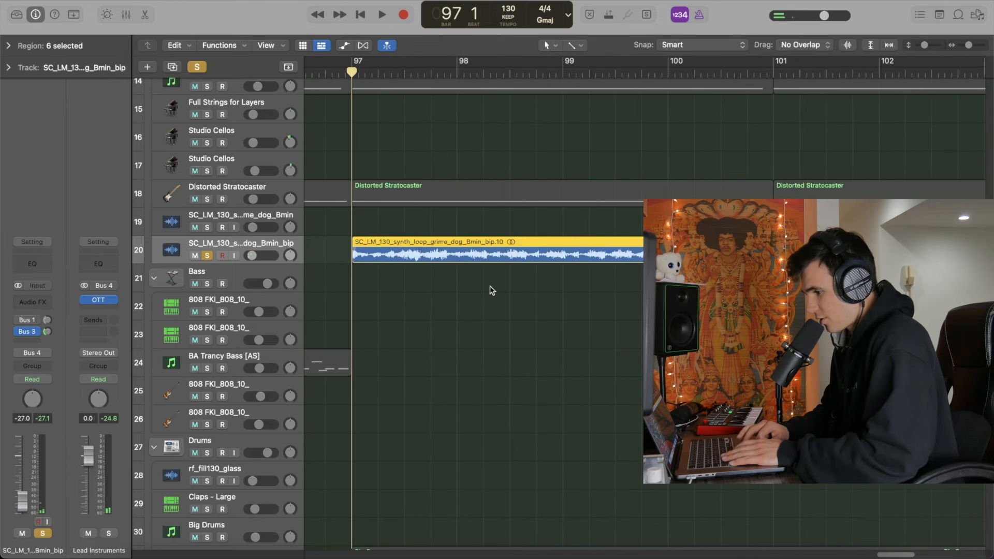
{"action": "scroll", "coordinate": [504, 284], "scroll_direction": "right", "scroll_amount": 1}
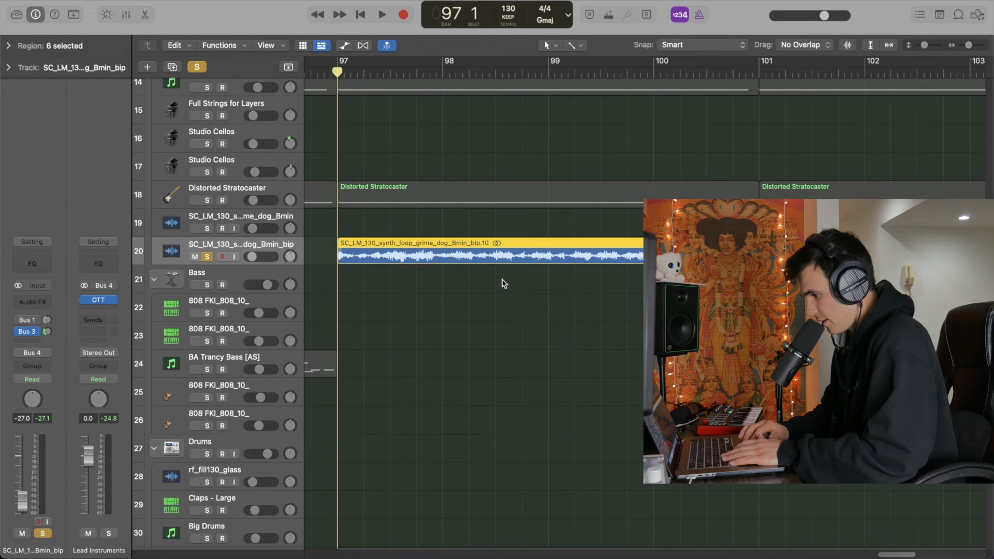
Clear the solo and play the full mix from bar 97, following the synth loop and Big Drums regions
{"action": "key", "text": "space"}
{"action": "key", "text": "super+Left"}
{"action": "key", "text": "super+Left"}
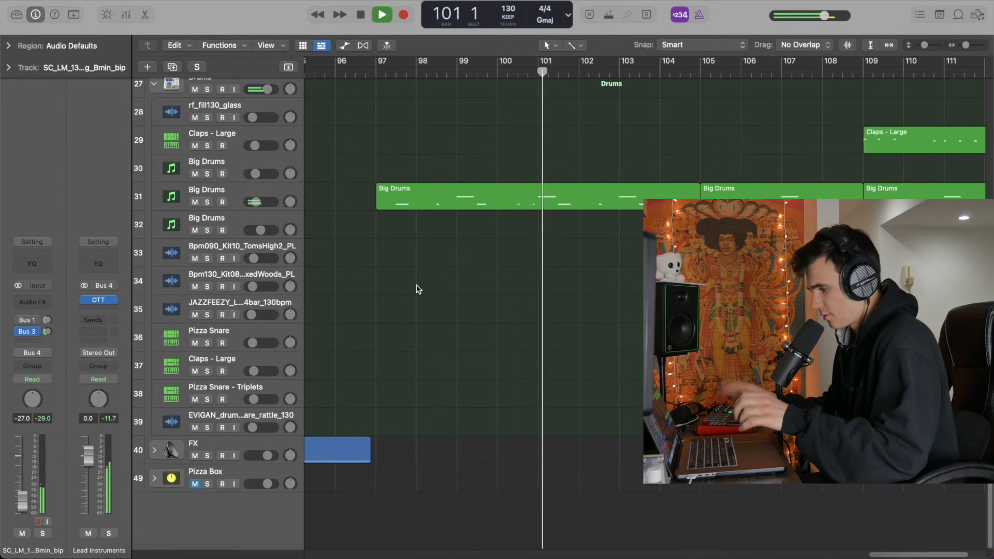
{"action": "scroll", "coordinate": [419, 290], "scroll_direction": "up", "scroll_amount": 5}
{"action": "scroll", "coordinate": [418, 290], "scroll_direction": "left", "scroll_amount": 4}
{"action": "scroll", "coordinate": [517, 259], "scroll_direction": "up", "scroll_amount": 5}
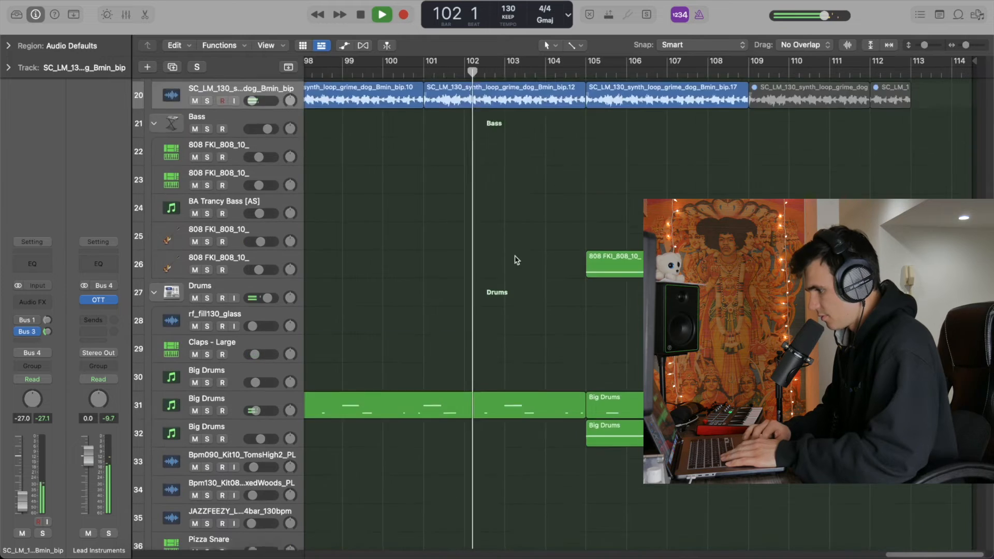
{"action": "scroll", "coordinate": [548, 262], "scroll_direction": "left", "scroll_amount": 1}
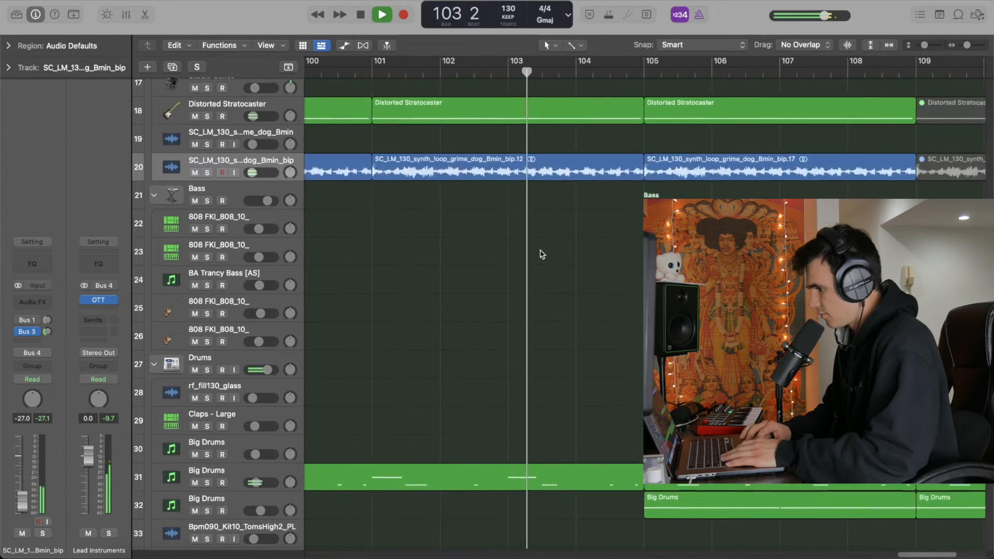
Keep playing past bar 105 and examine the 808, Big Drums and Pizza Snare - Triplets regions
{"action": "scroll", "coordinate": [539, 253], "scroll_direction": "up", "scroll_amount": 10}
{"action": "scroll", "coordinate": [510, 305], "scroll_direction": "down", "scroll_amount": 5}
{"action": "scroll", "coordinate": [510, 306], "scroll_direction": "right", "scroll_amount": 4}
{"action": "scroll", "coordinate": [531, 379], "scroll_direction": "down", "scroll_amount": 10}
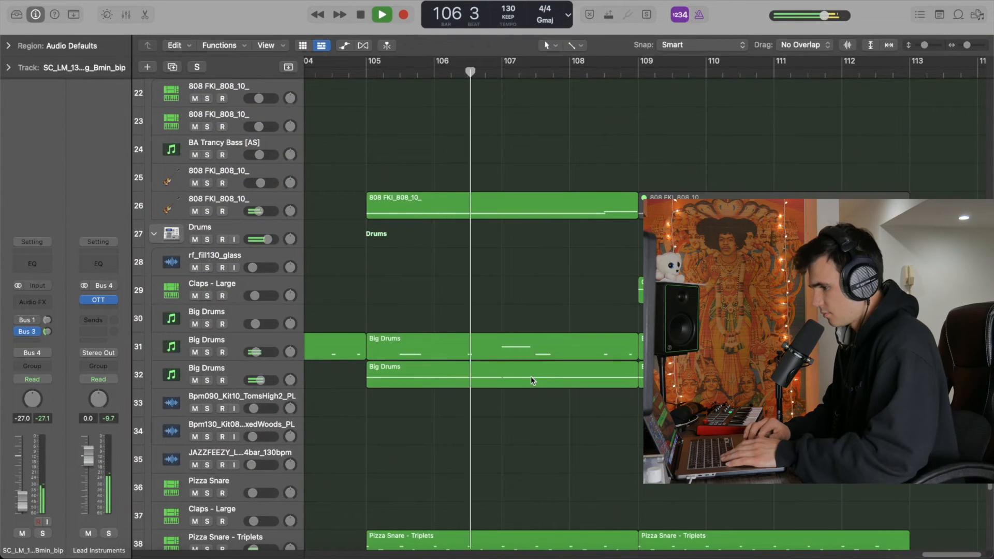
{"action": "scroll", "coordinate": [532, 378], "scroll_direction": "down", "scroll_amount": 5}
{"action": "scroll", "coordinate": [555, 418], "scroll_direction": "up", "scroll_amount": 5}
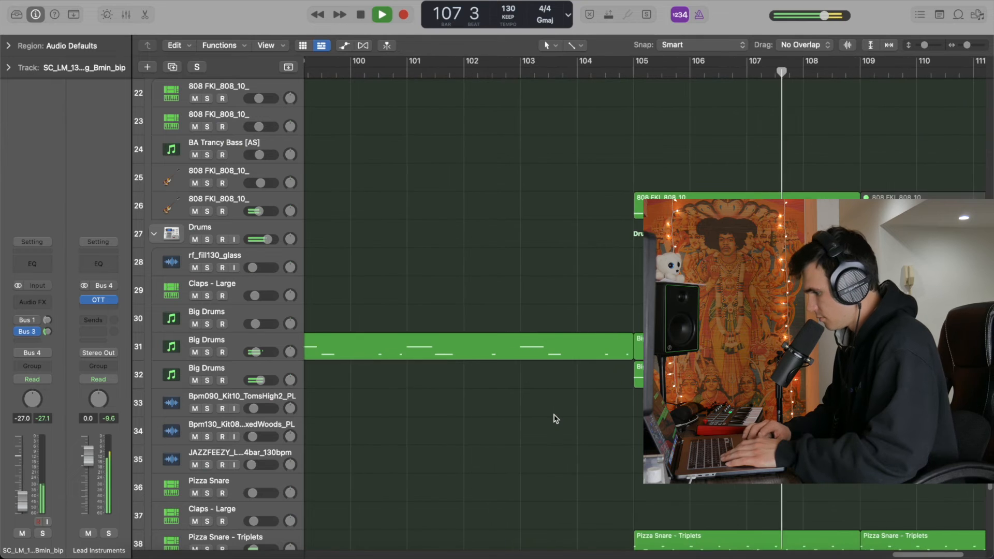
{"action": "scroll", "coordinate": [555, 419], "scroll_direction": "down", "scroll_amount": 2}
{"action": "scroll", "coordinate": [555, 418], "scroll_direction": "down", "scroll_amount": 3}
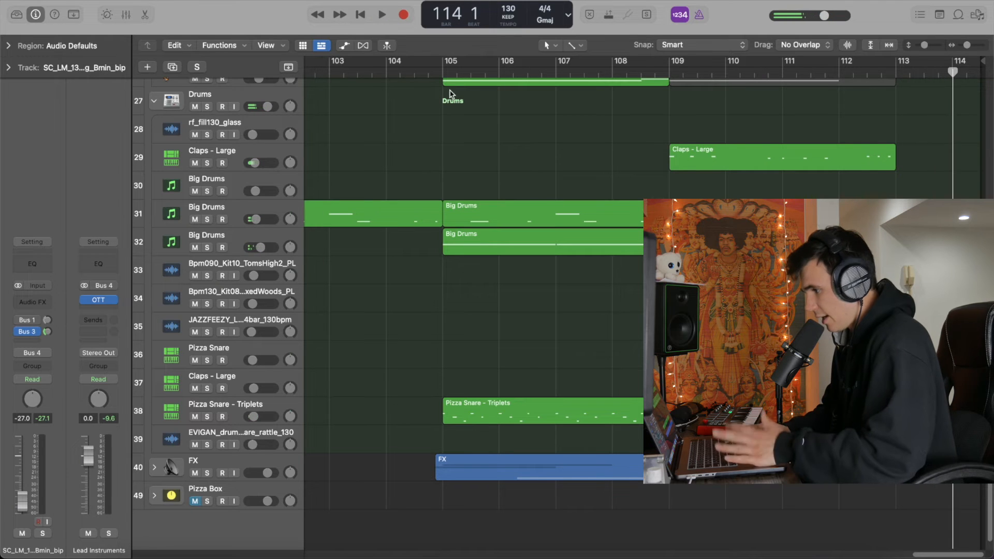
Solo the Pizza Snare - Triplets track on track 38 and audition it from bar 105
{"action": "left_click", "coordinate": [221, 408]}
{"action": "left_click", "coordinate": [207, 416]}
{"action": "key", "text": "space"}
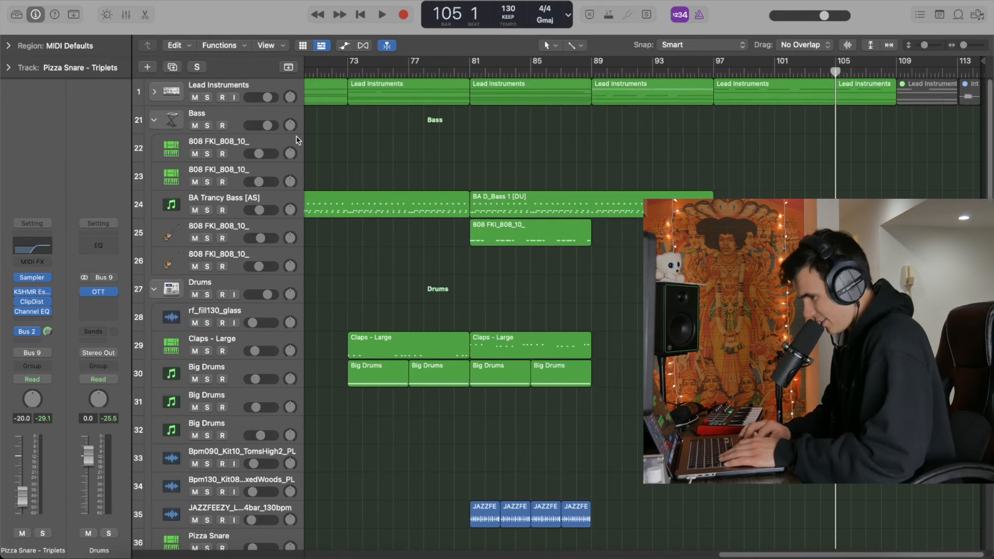
Collapse the Bass and Drums track stacks
{"action": "left_click", "coordinate": [154, 120]}
{"action": "left_click", "coordinate": [155, 149]}
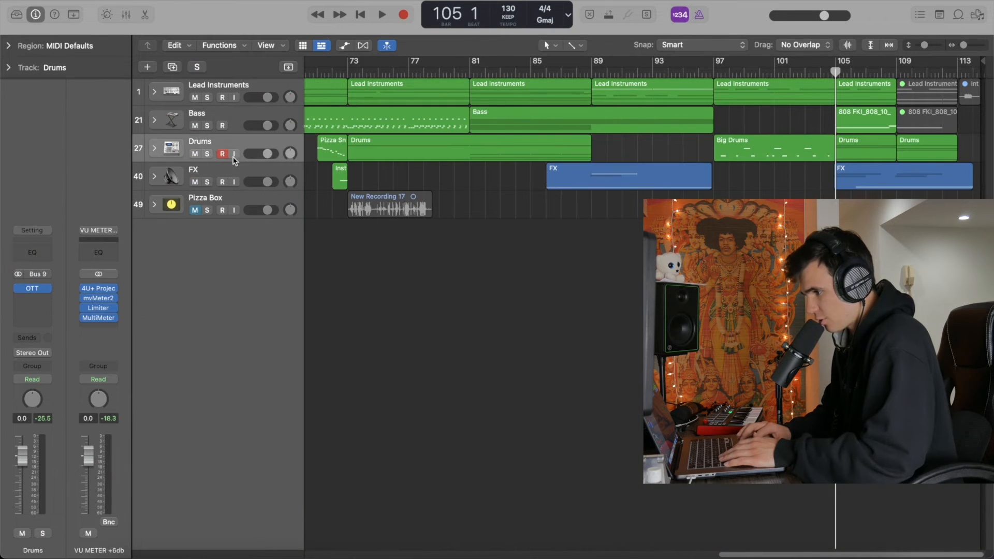
{"action": "scroll", "coordinate": [818, 311], "scroll_direction": "up", "scroll_amount": 5}
{"action": "scroll", "coordinate": [818, 311], "scroll_direction": "down", "scroll_amount": 5}
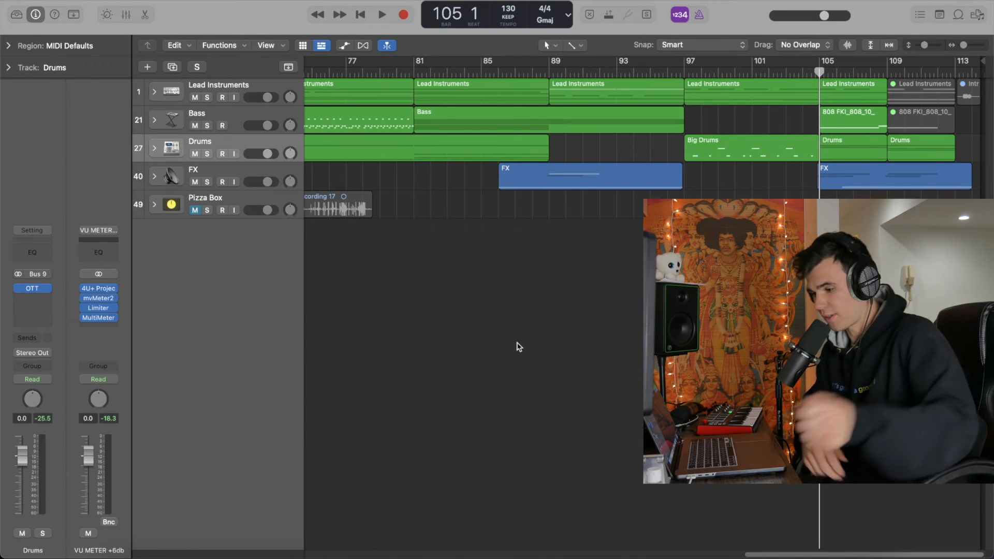
{"action": "key", "text": "XF86MonBrightnessUp"}
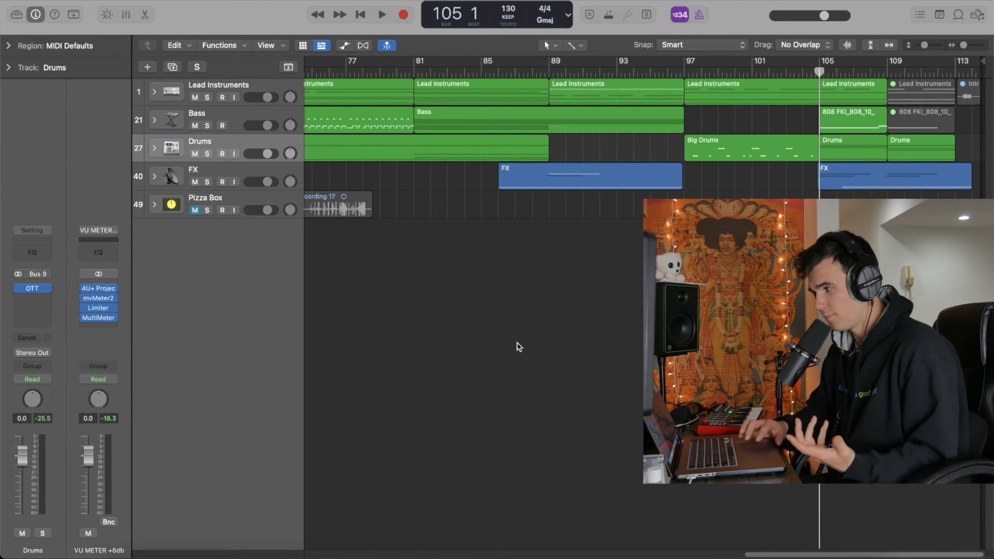
Move the playhead to bar 97, select the Pizza Box stack, and briefly expand and collapse it
{"action": "left_click", "coordinate": [686, 72]}
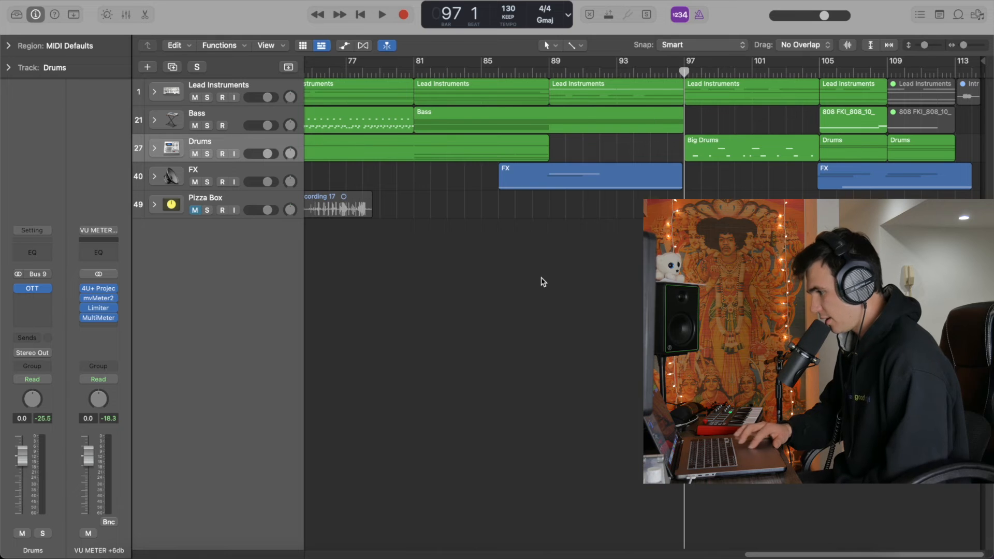
{"action": "key", "text": "z"}
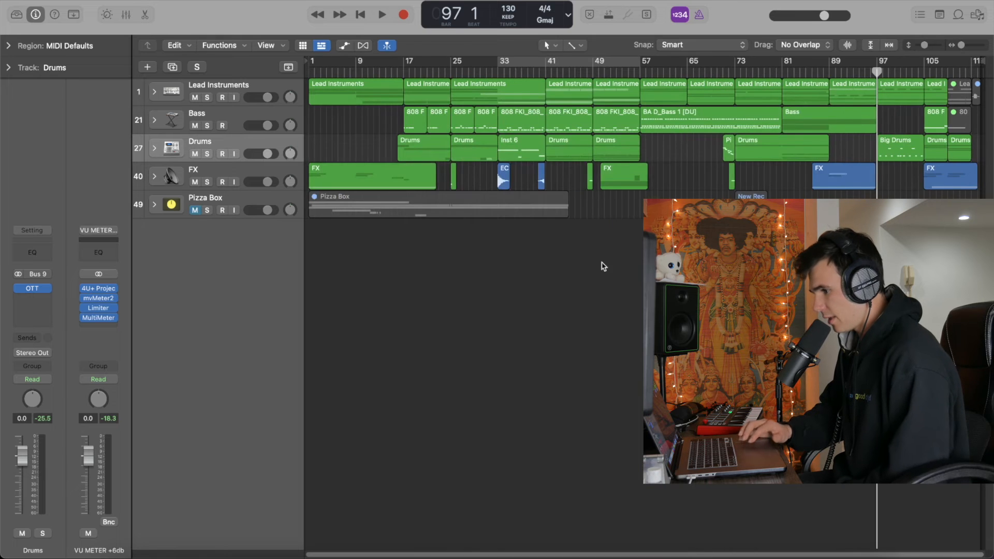
{"action": "left_click", "coordinate": [244, 201]}
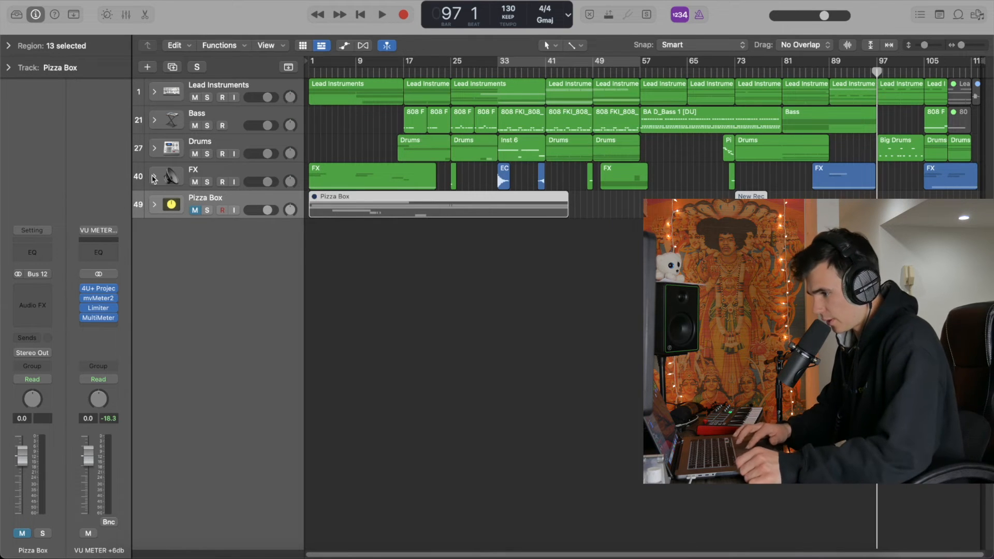
{"action": "left_click", "coordinate": [155, 205]}
{"action": "left_click", "coordinate": [155, 205]}
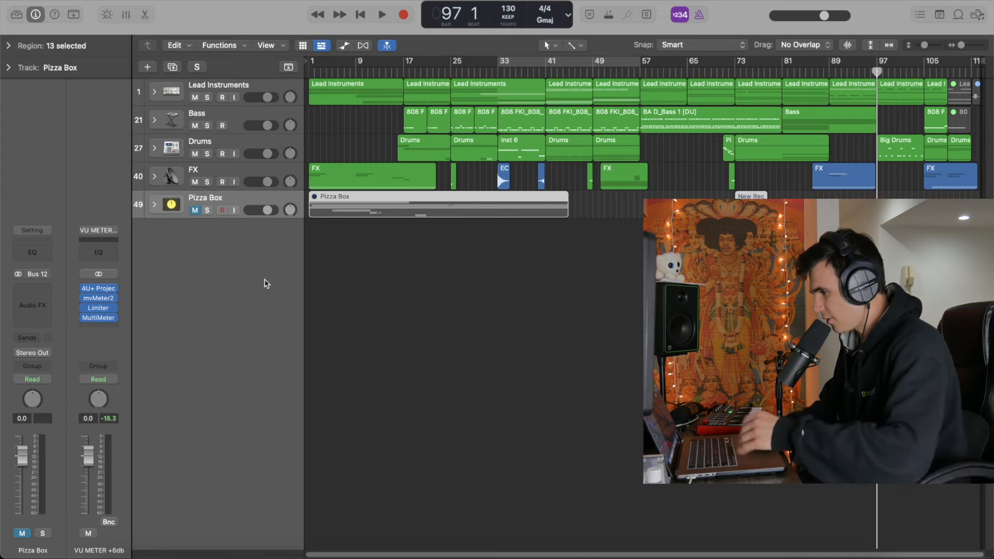
Expand the Lead Instruments, Drums and FX stacks and look over their tracks across the whole song
{"action": "left_click", "coordinate": [154, 93]}
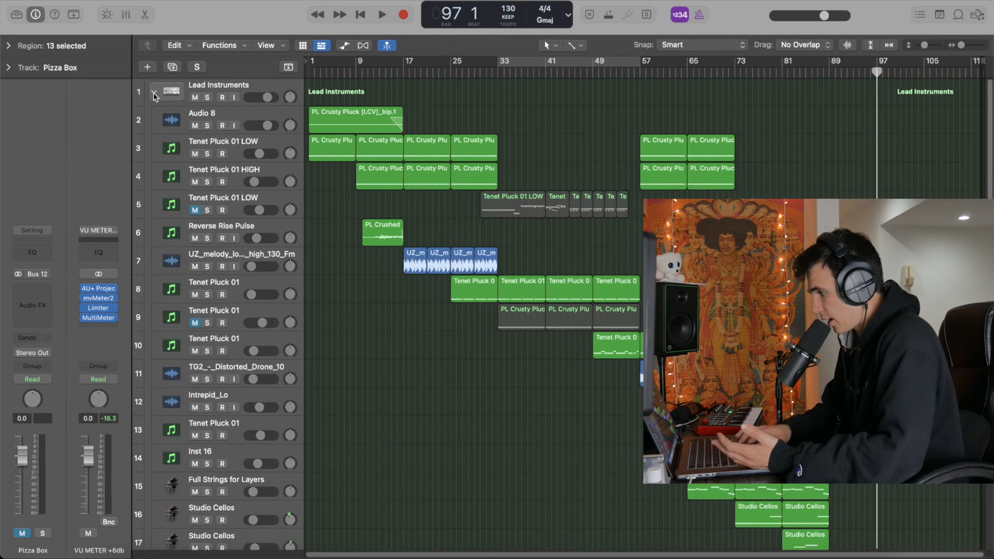
{"action": "scroll", "coordinate": [155, 311], "scroll_direction": "down", "scroll_amount": 10}
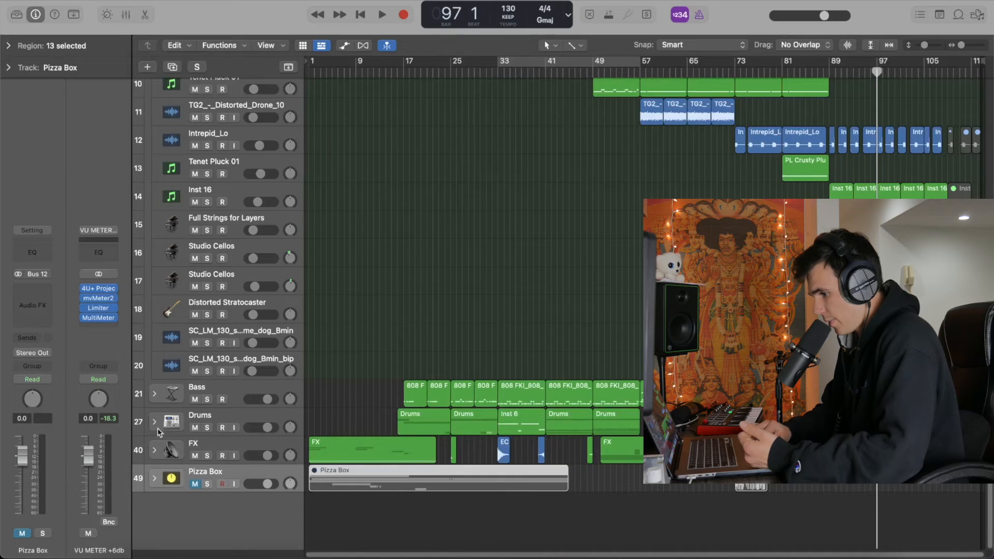
{"action": "left_click", "coordinate": [155, 422]}
{"action": "scroll", "coordinate": [314, 330], "scroll_direction": "down", "scroll_amount": 5}
{"action": "scroll", "coordinate": [162, 368], "scroll_direction": "down", "scroll_amount": 3}
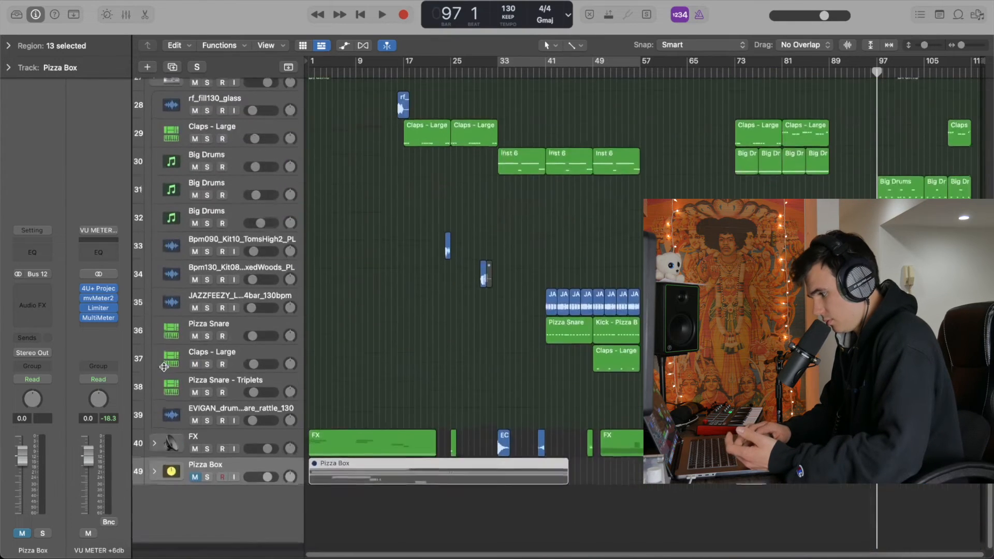
{"action": "left_click", "coordinate": [154, 441]}
{"action": "scroll", "coordinate": [462, 386], "scroll_direction": "down", "scroll_amount": 7}
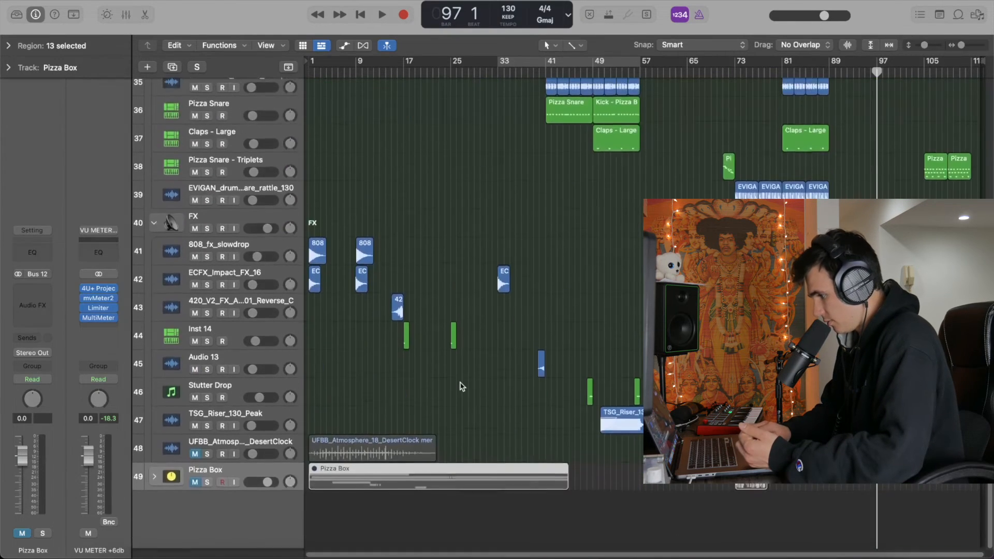
Deselect the Pizza Box regions and examine the drum and FX regions from bar 33 onward
{"action": "left_click", "coordinate": [615, 269]}
{"action": "scroll", "coordinate": [615, 269], "scroll_direction": "right", "scroll_amount": 1}
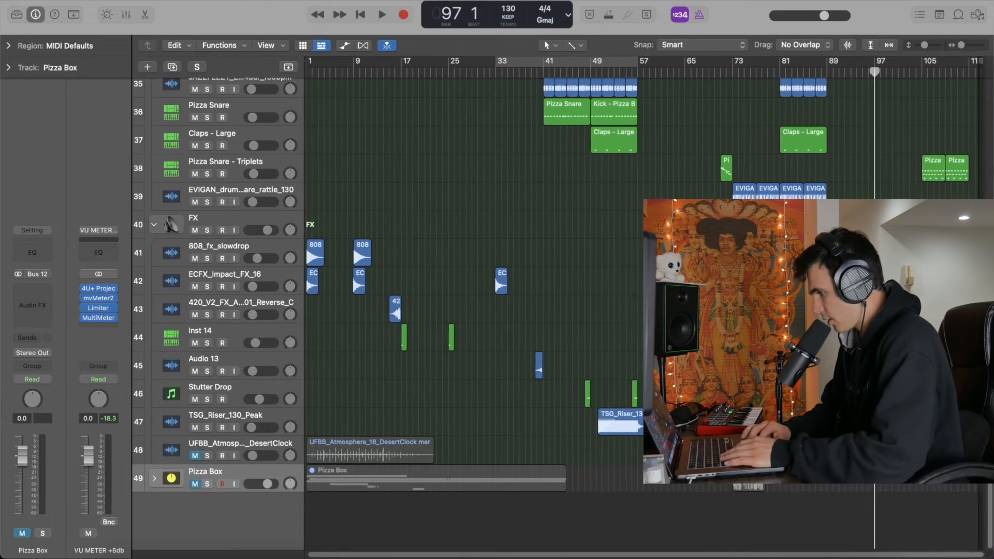
{"action": "key", "text": "super+Right"}
{"action": "key", "text": "super+Right"}
{"action": "key", "text": "super+Right"}
{"action": "scroll", "coordinate": [615, 269], "scroll_direction": "right", "scroll_amount": 2}
{"action": "key", "text": "super+Left"}
{"action": "key", "text": "super+Left"}
{"action": "key", "text": "super+Left"}
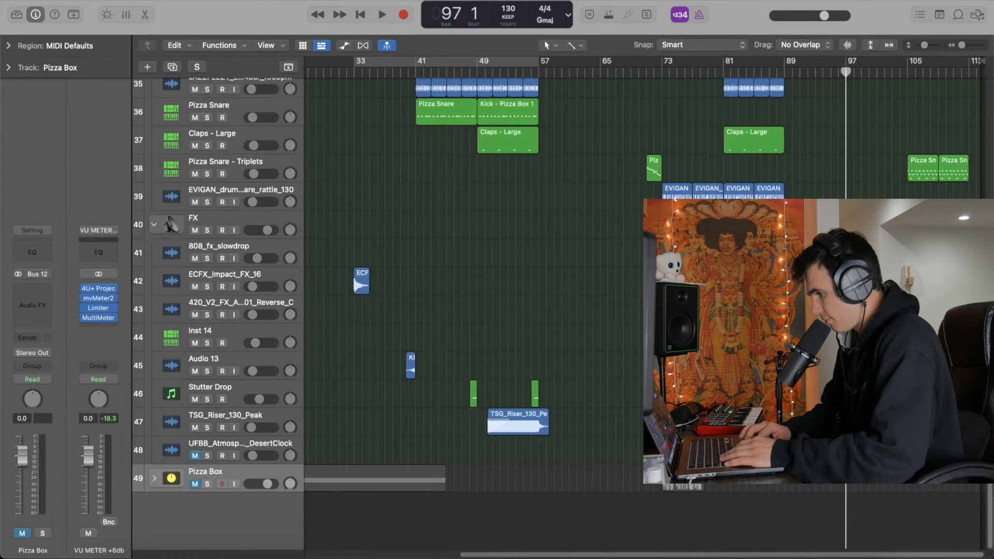
Collapse the Lead Instruments and Drums stacks again
{"action": "scroll", "coordinate": [481, 265], "scroll_direction": "up", "scroll_amount": 20}
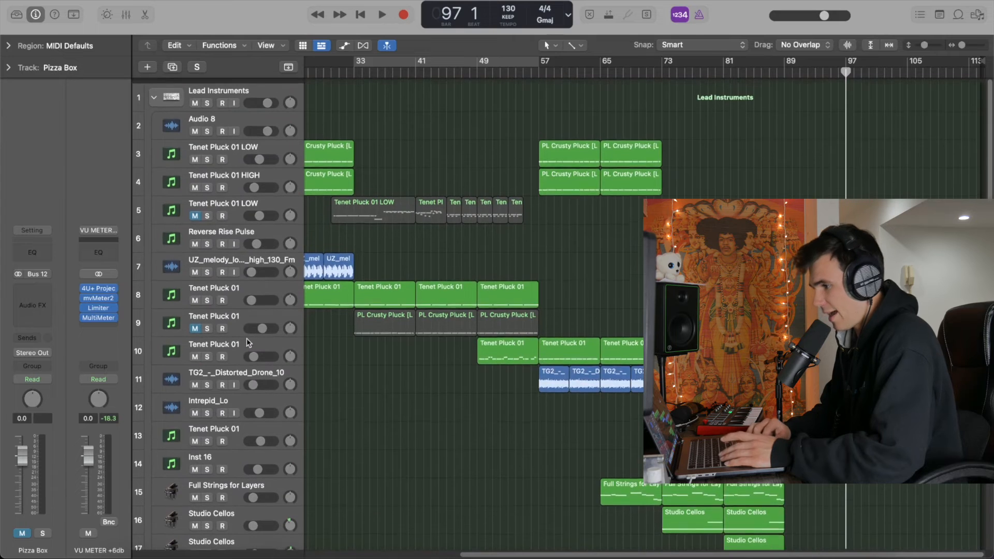
{"action": "left_click", "coordinate": [154, 91]}
{"action": "left_click", "coordinate": [154, 149]}
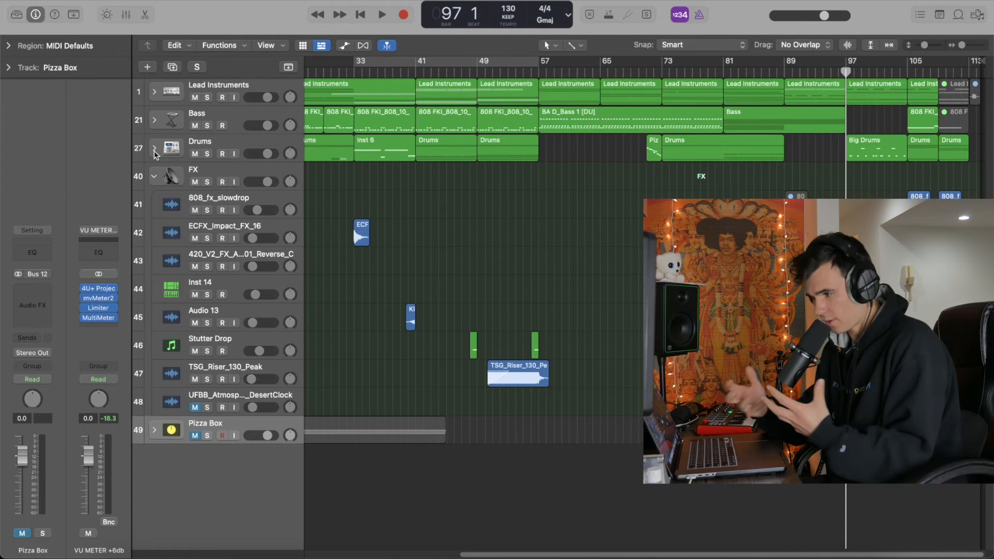
Collapse the FX stack, deselect the Bass stack's regions and return the playhead to bar 1
{"action": "left_click", "coordinate": [154, 177]}
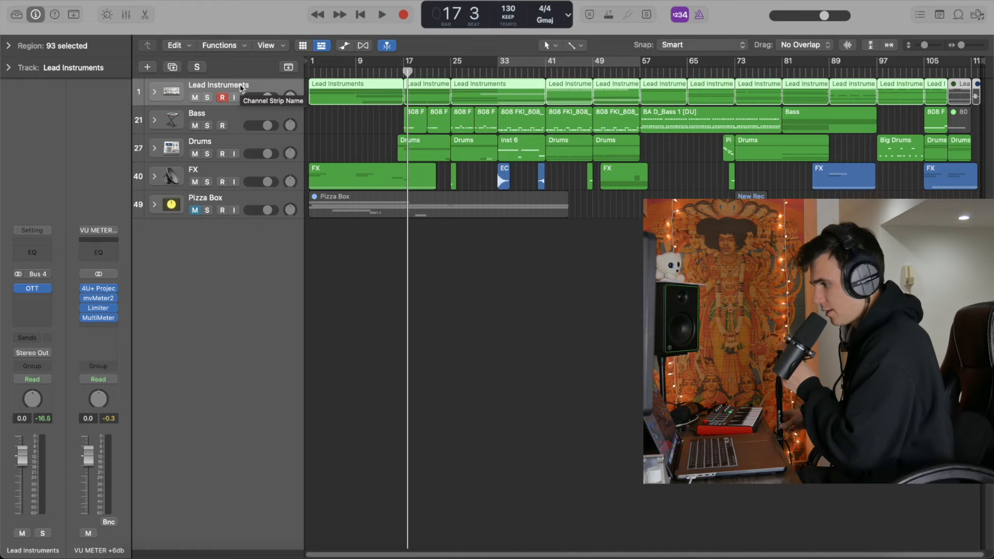
{"action": "left_click", "coordinate": [248, 123]}
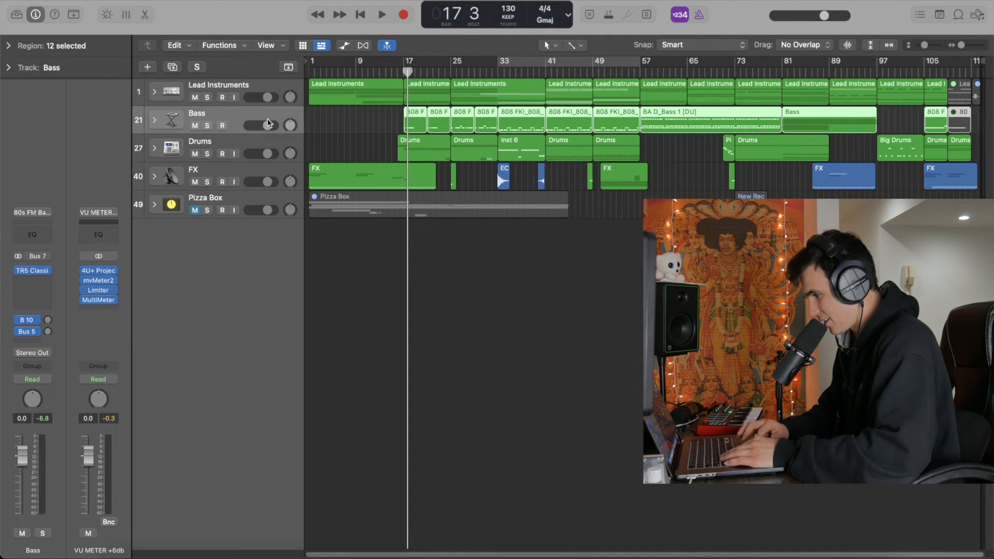
{"action": "left_click", "coordinate": [435, 326]}
{"action": "key", "text": "Return"}
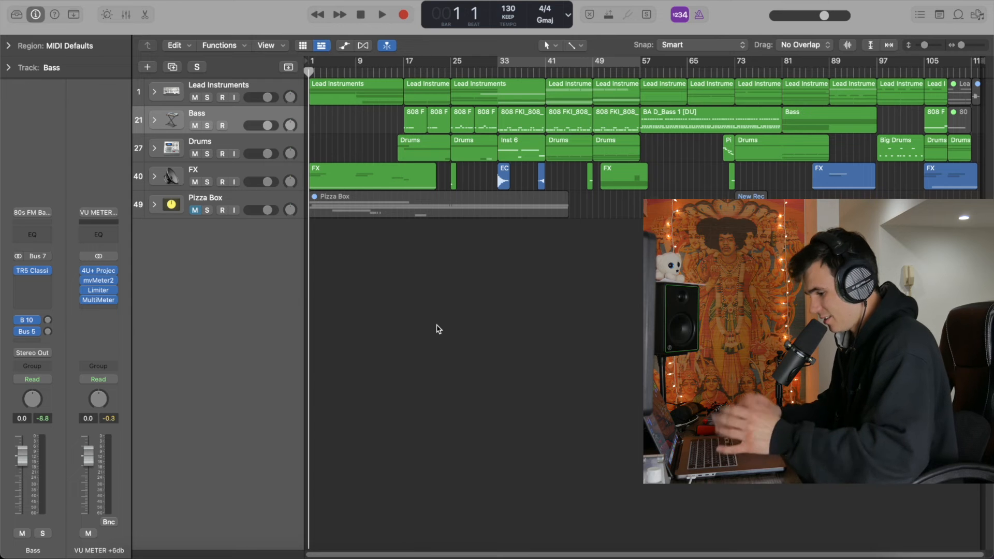
{"action": "key", "text": "F2"}
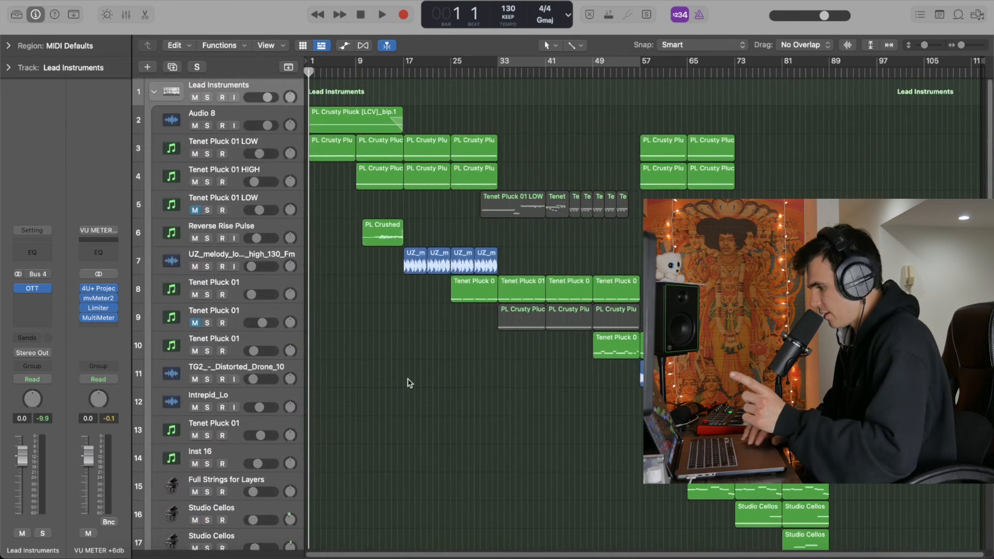
Collapse the Lead Instruments, Drums and FX stacks so only the main track stacks are listed
{"action": "left_click", "coordinate": [154, 93]}
{"action": "left_click", "coordinate": [154, 119]}
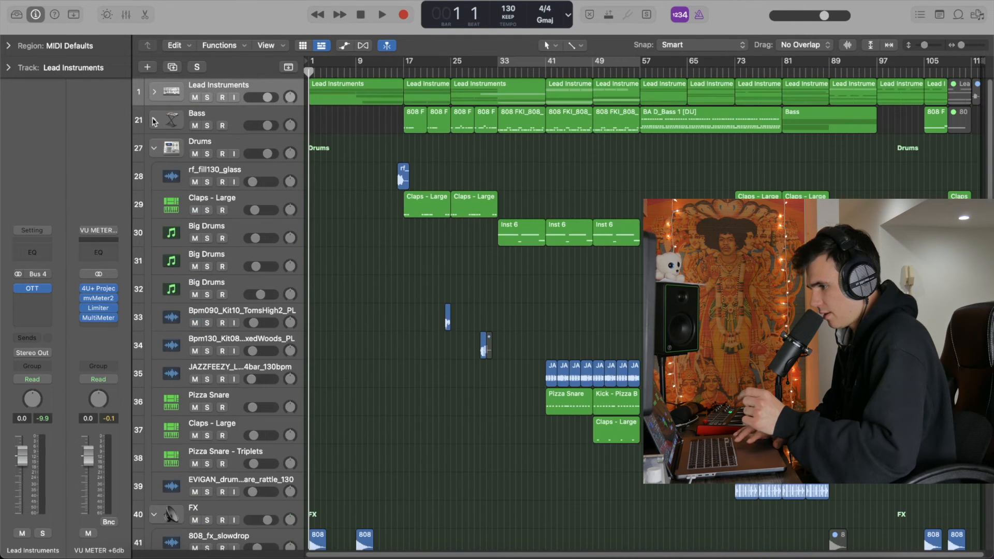
{"action": "left_click", "coordinate": [153, 148]}
{"action": "left_click", "coordinate": [154, 176]}
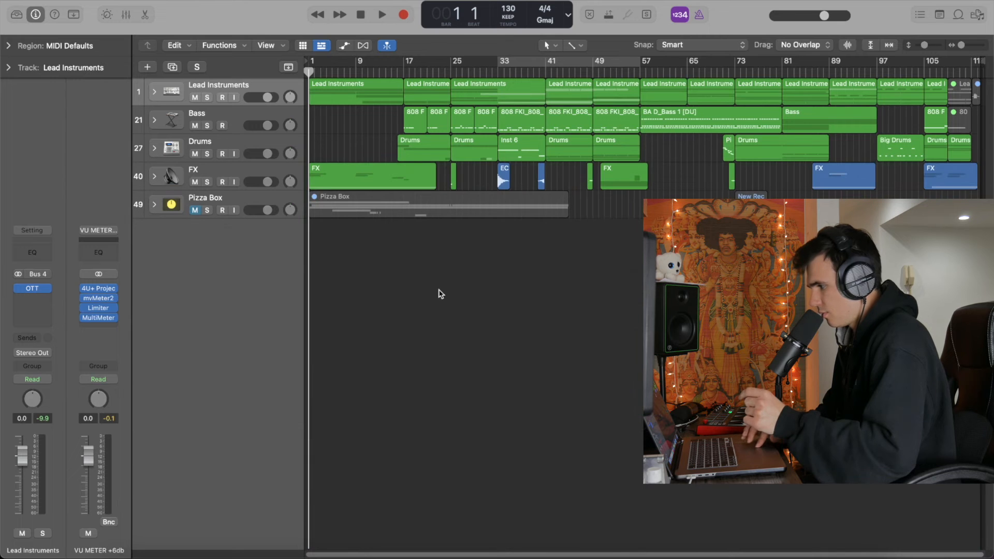
Switch to the browser video "JSOC HK 416D "Gold Gun"" and raise the display brightness to maximum
{"action": "right_click", "coordinate": [196, 556]}
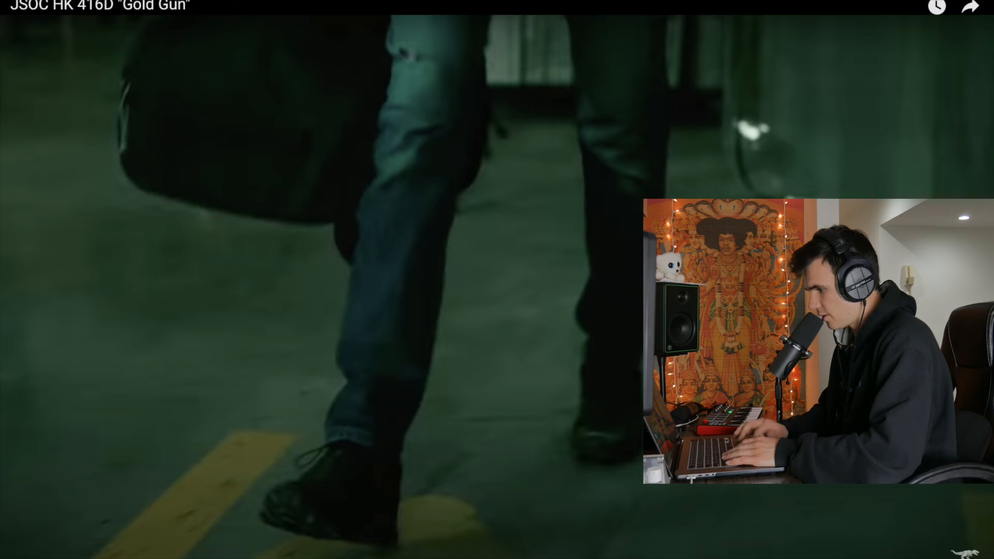
{"action": "key", "text": "F2"}
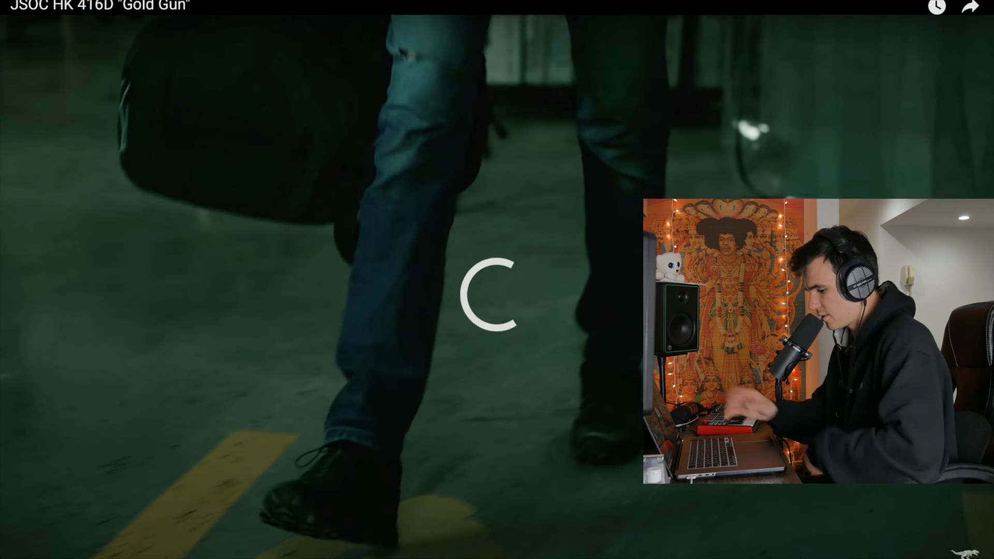
{"action": "key", "text": "F2"}
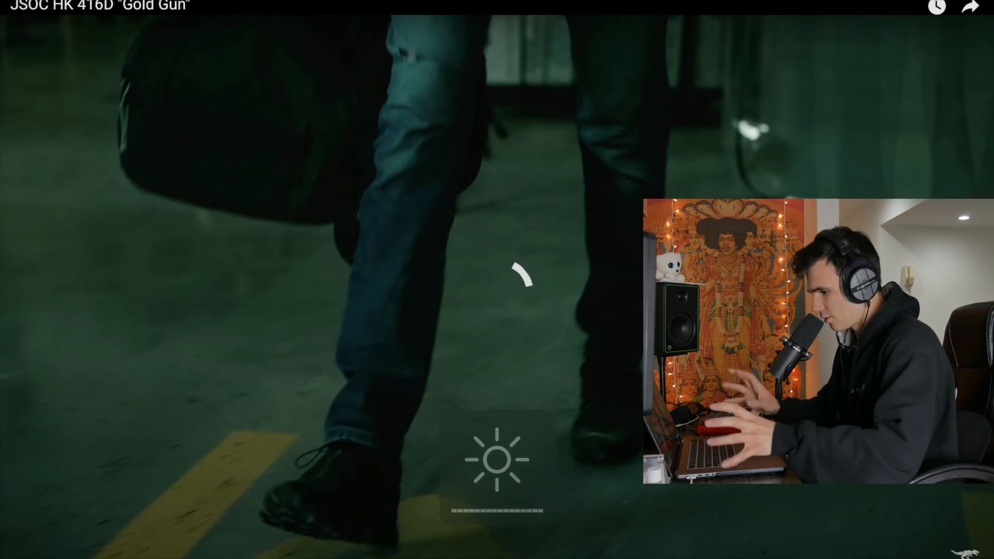